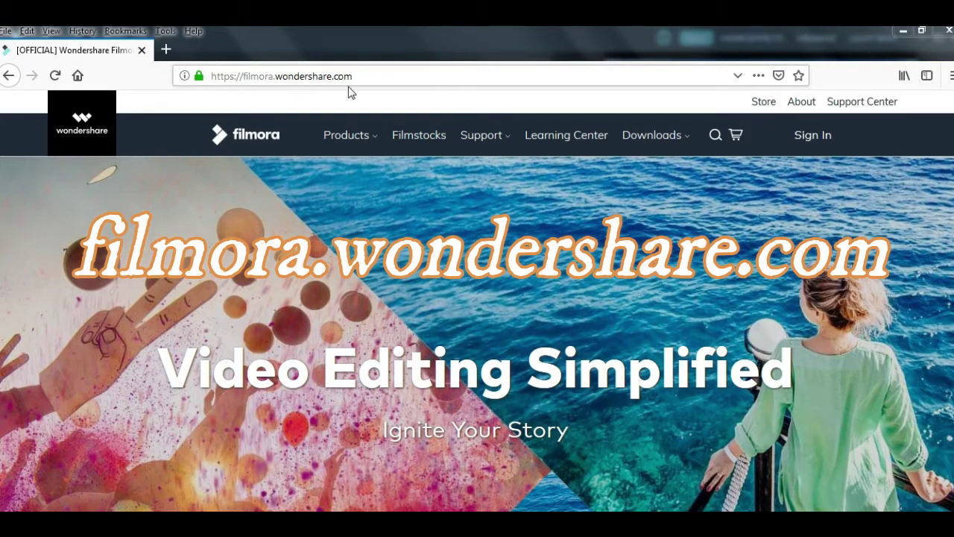
Download the free trial of Filmora 9 from the Wondershare page and save filmora_setup_full846 to the Desktop.
scroll(515, 261, down, 1)
scroll(516, 261, down, 2)
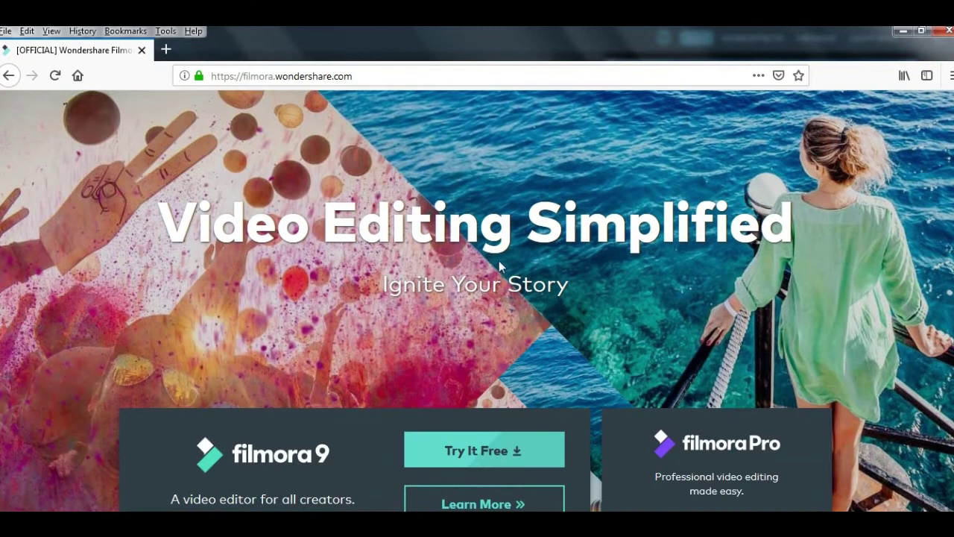
scroll(336, 437, down, 1)
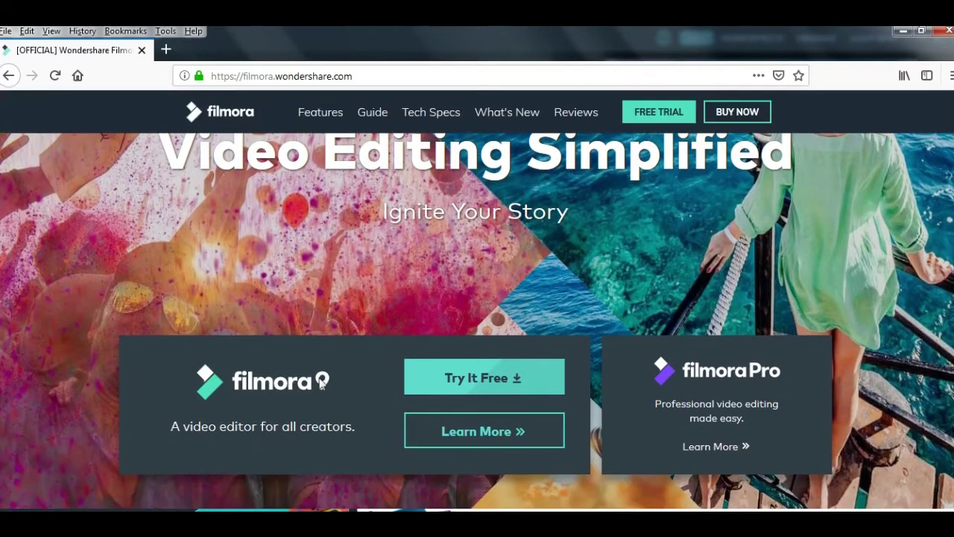
click(474, 391)
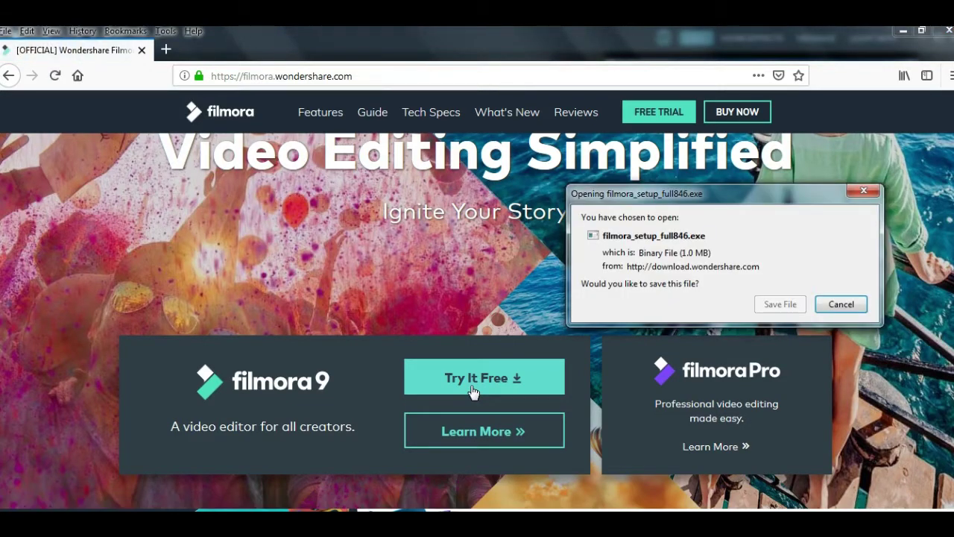
click(775, 304)
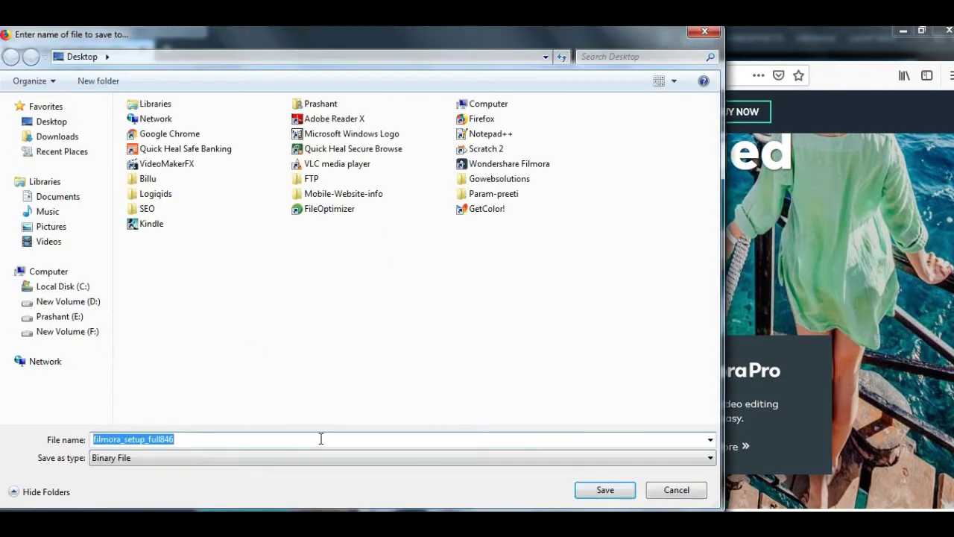
click(592, 492)
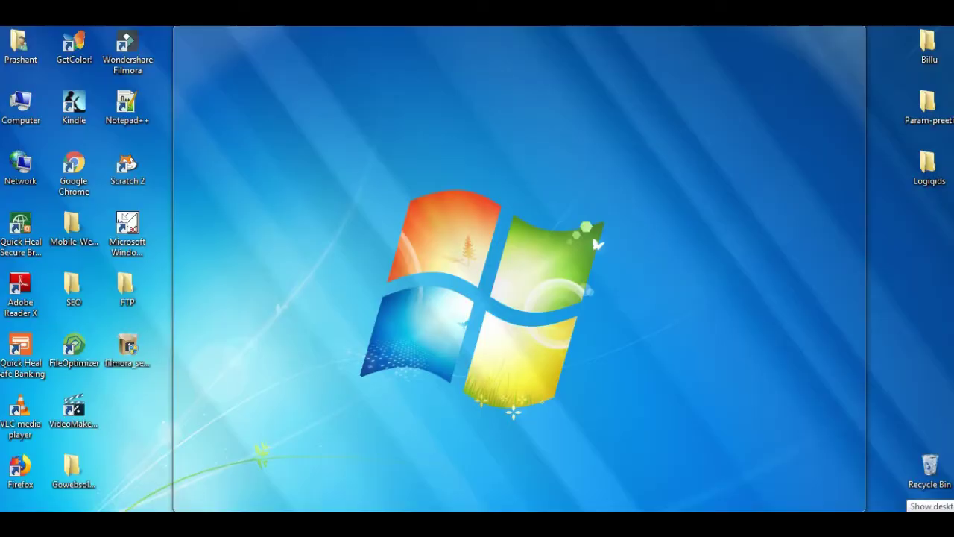
Run the downloaded filmora_setup_full846 installer from the desktop and launch Wondershare Filmora.
click(950, 509)
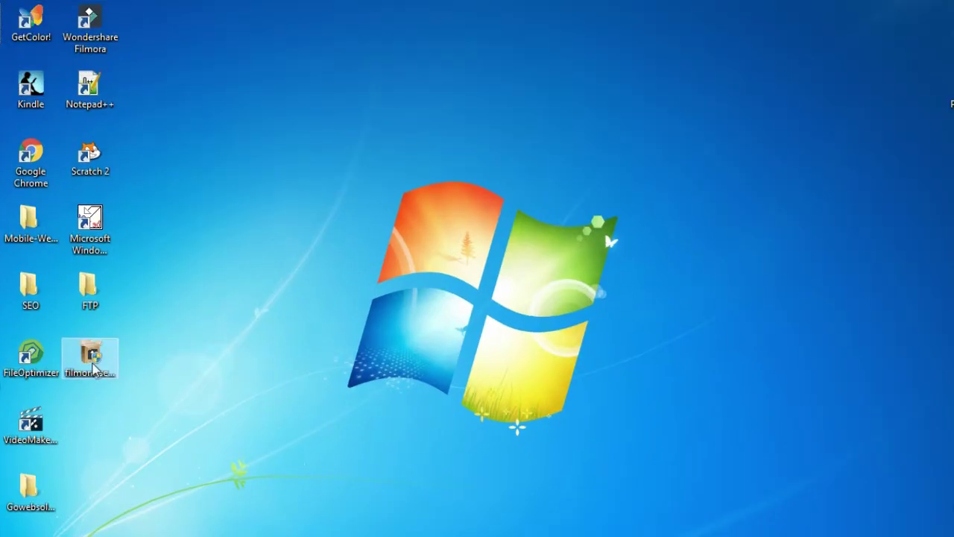
click(130, 355)
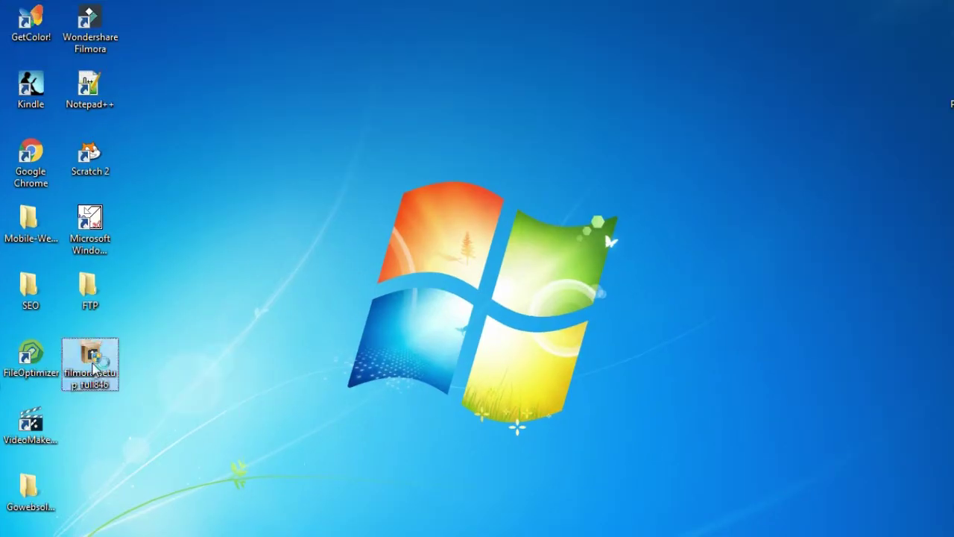
double_click(94, 366)
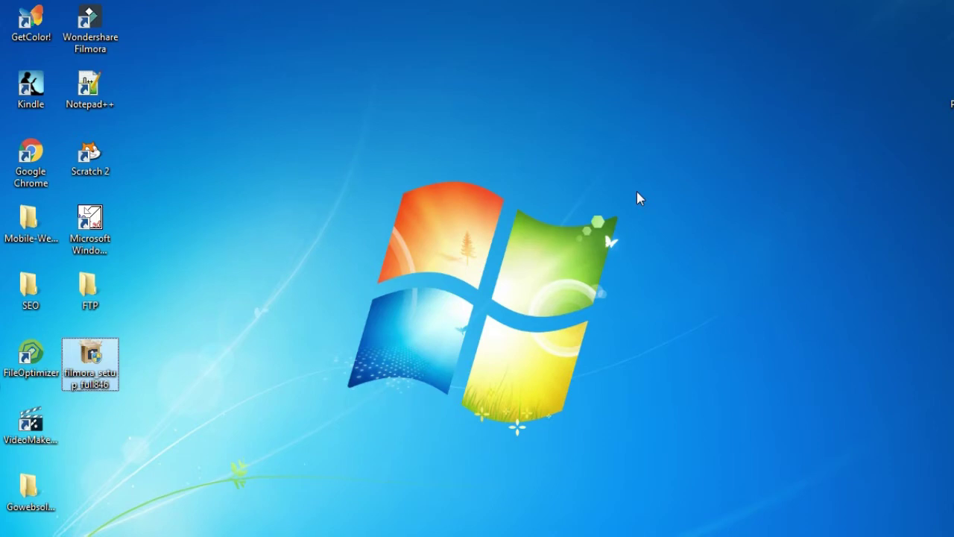
click(95, 39)
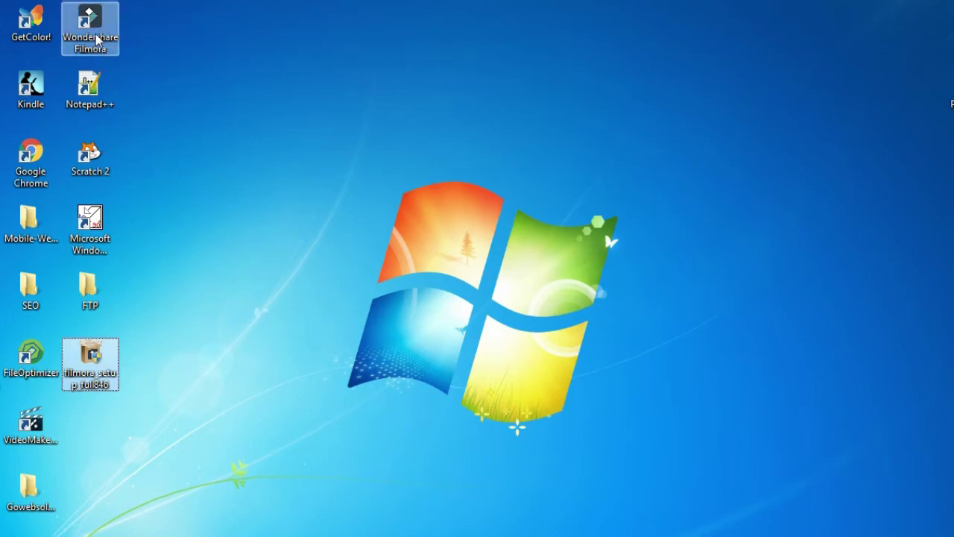
double_click(96, 39)
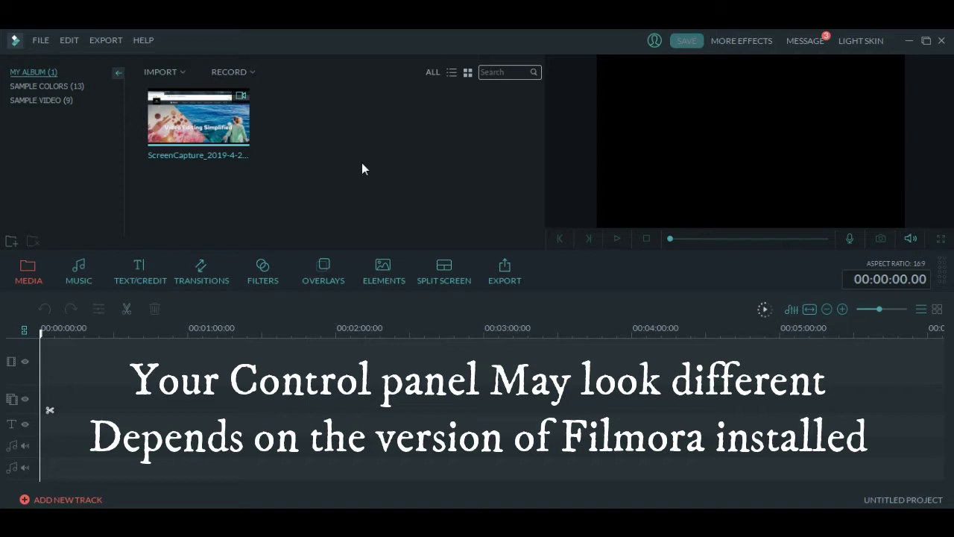
Browse the sample colors and sample videos in the media library and preview the Countdown3 clip.
click(42, 87)
scroll(513, 146, down, 5)
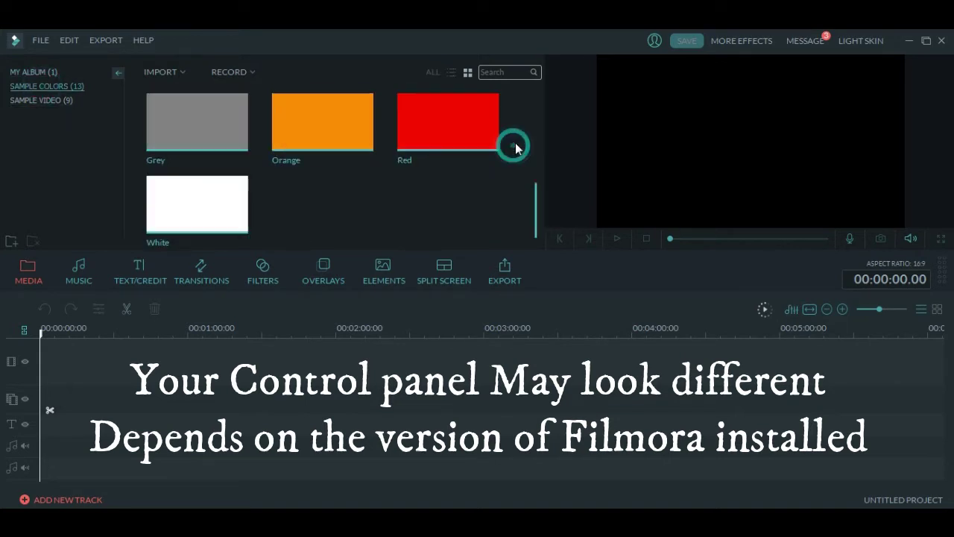
scroll(482, 196, up, 5)
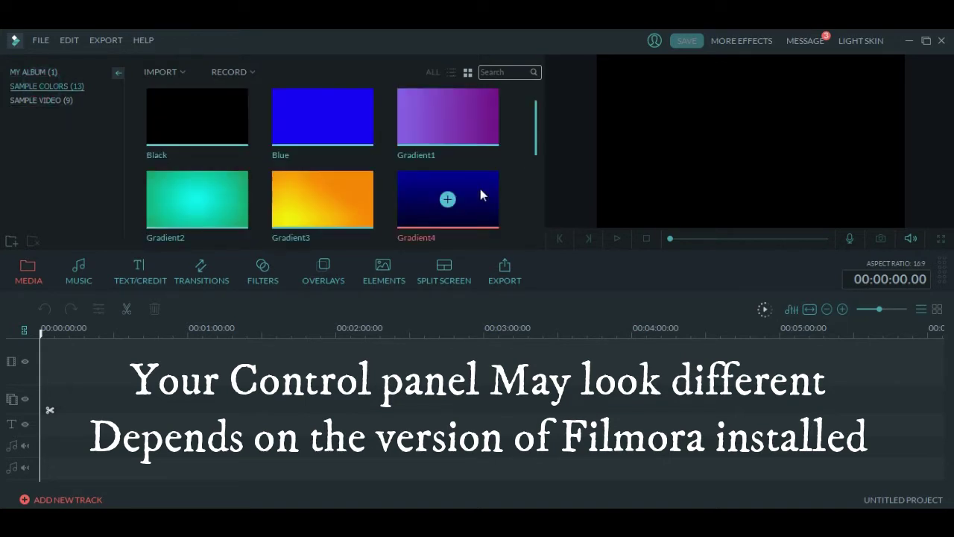
click(38, 100)
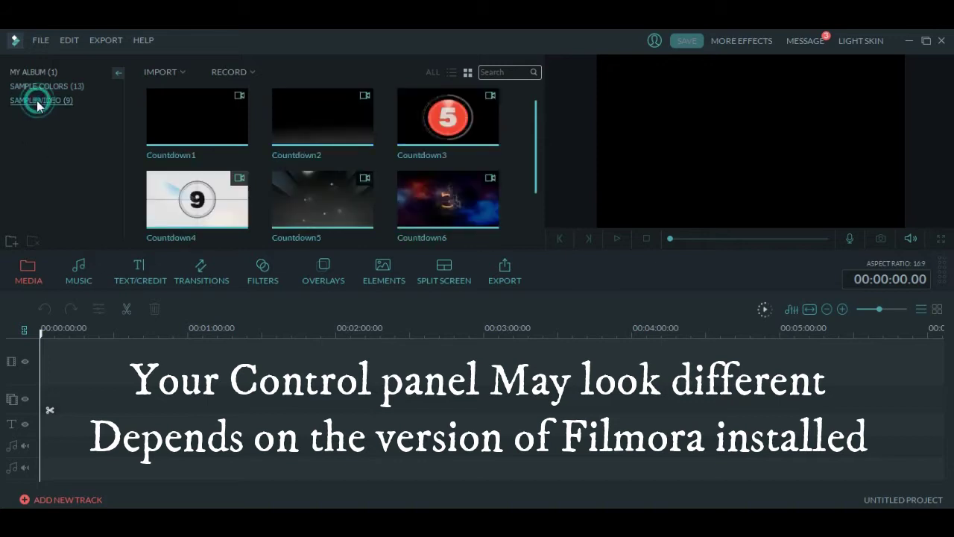
click(472, 129)
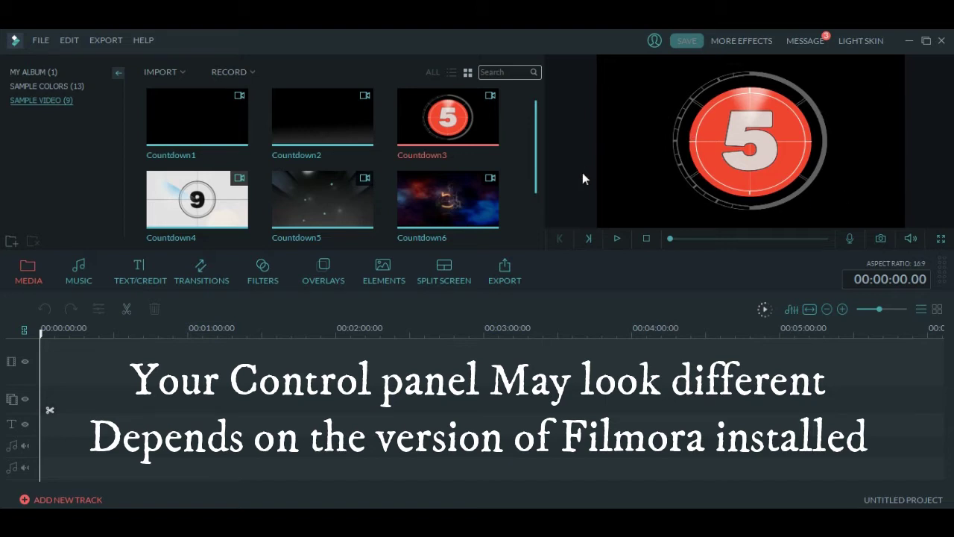
click(616, 238)
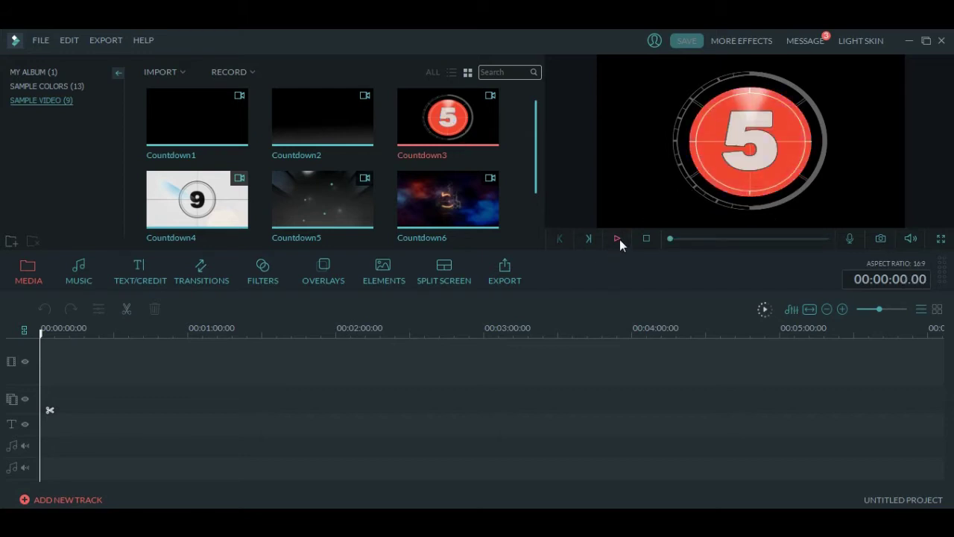
Look through the tracks available in the music library.
click(76, 276)
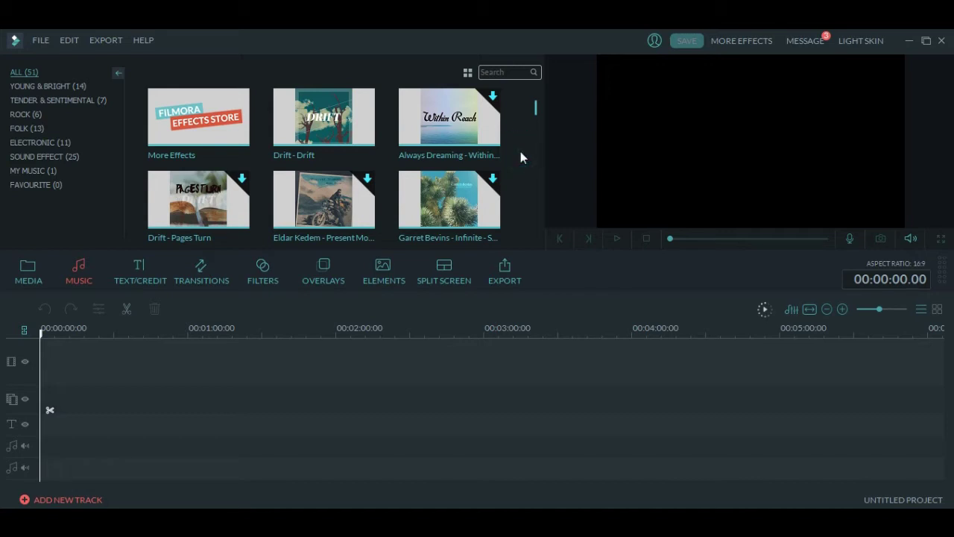
scroll(520, 151, down, 10)
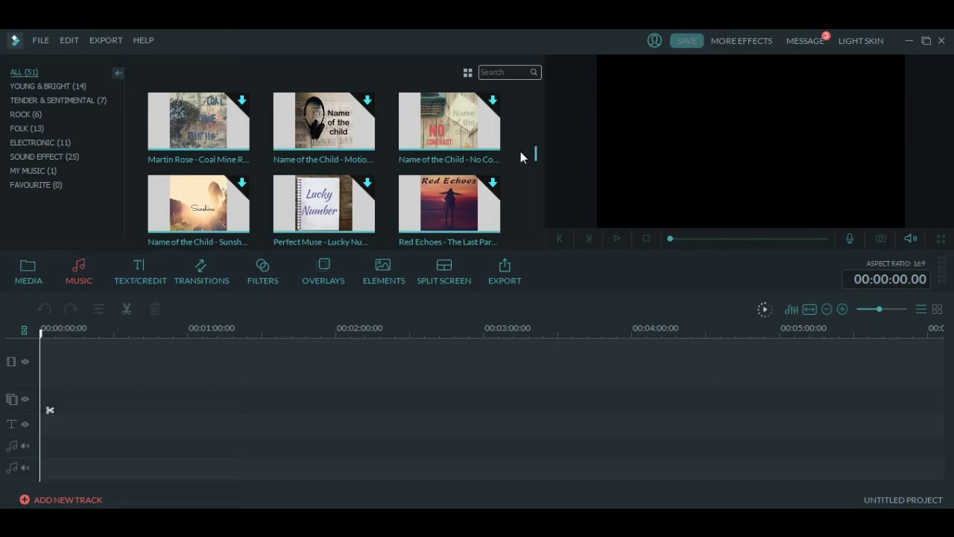
scroll(515, 142, up, 10)
mouse_move(459, 138)
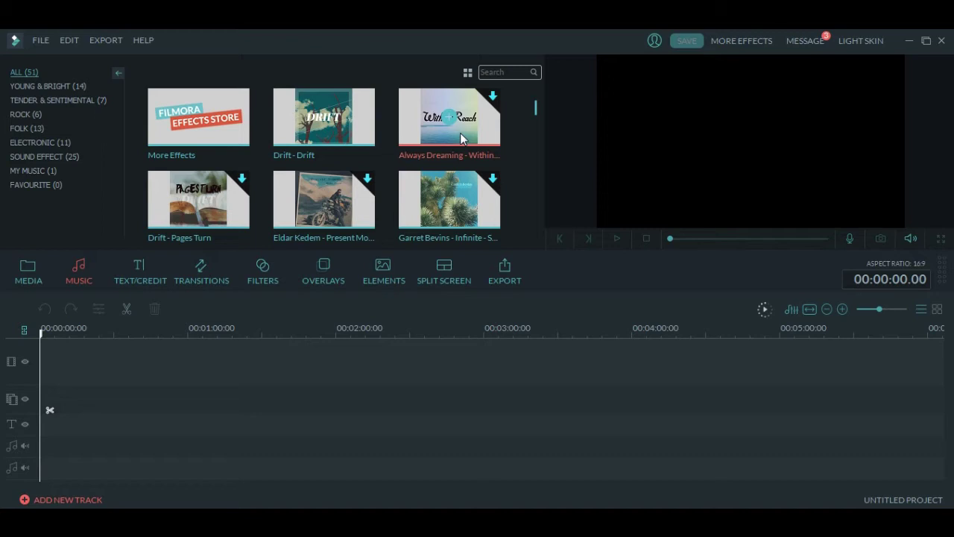
Preview the red and green Modern Material Pack openers among the text and credit presets.
click(140, 282)
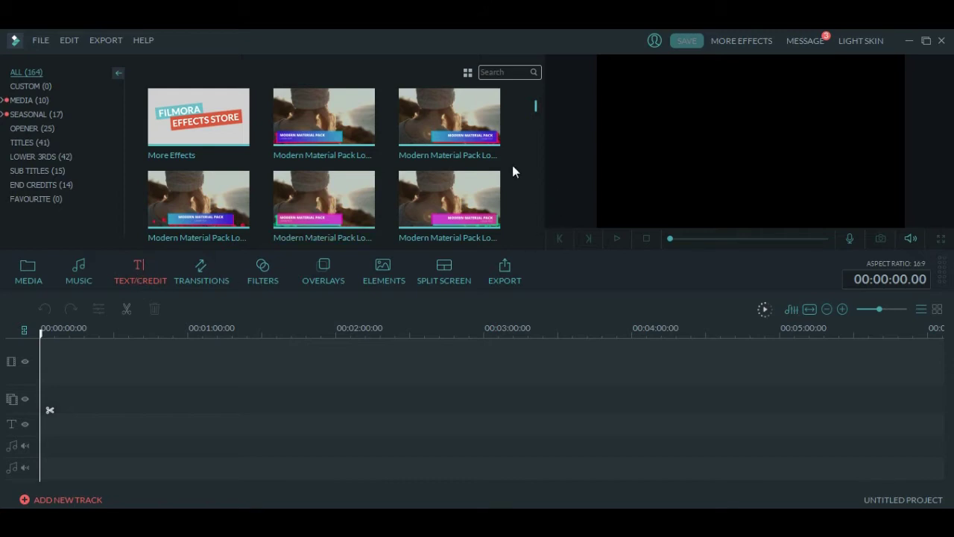
scroll(517, 149, down, 2)
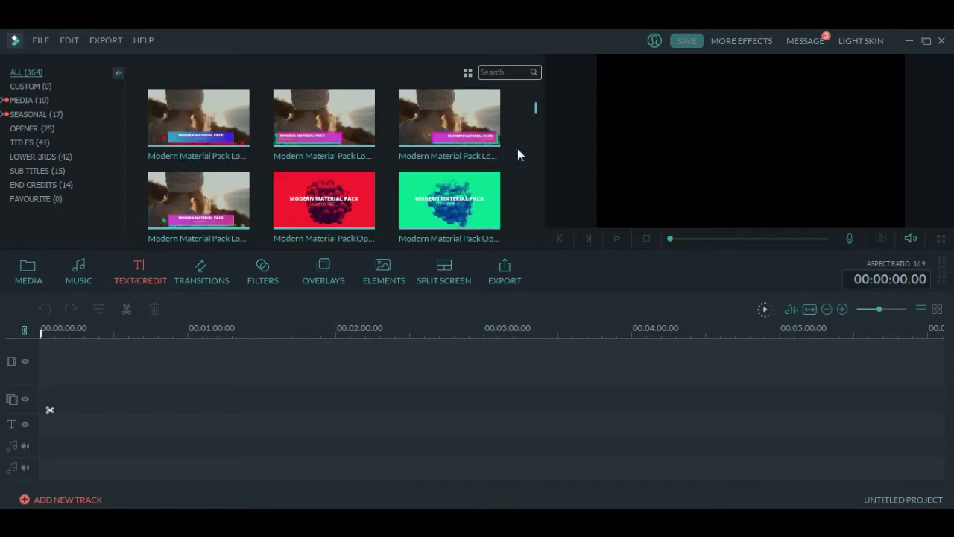
click(355, 211)
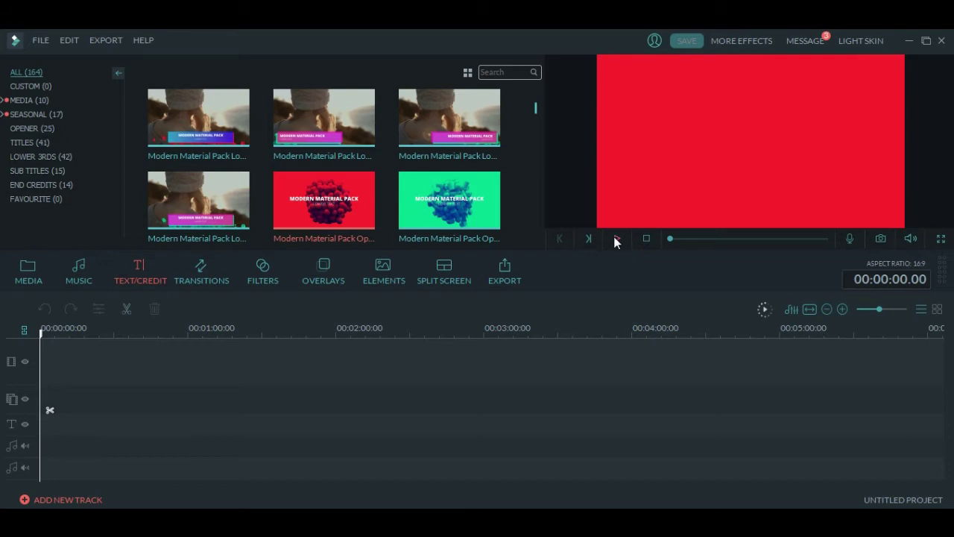
click(616, 238)
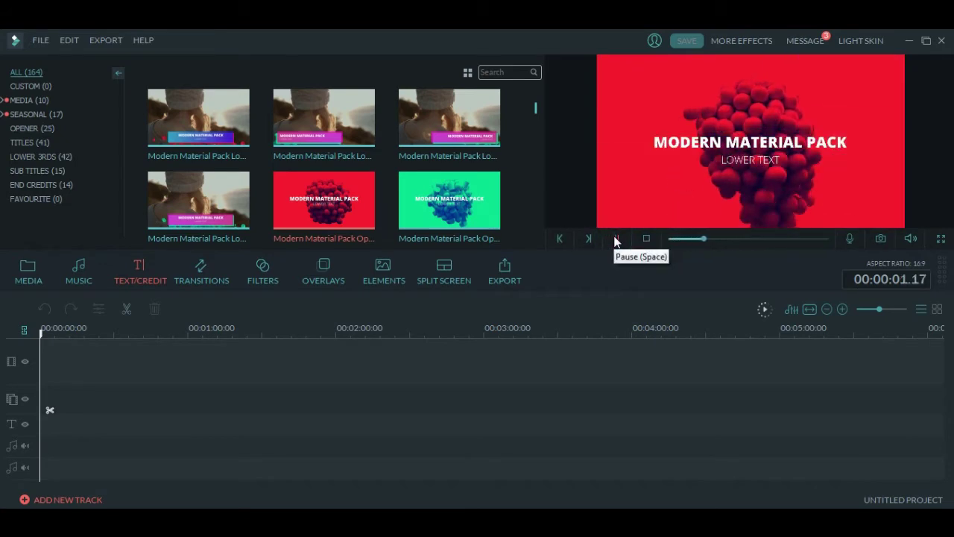
click(495, 205)
click(615, 239)
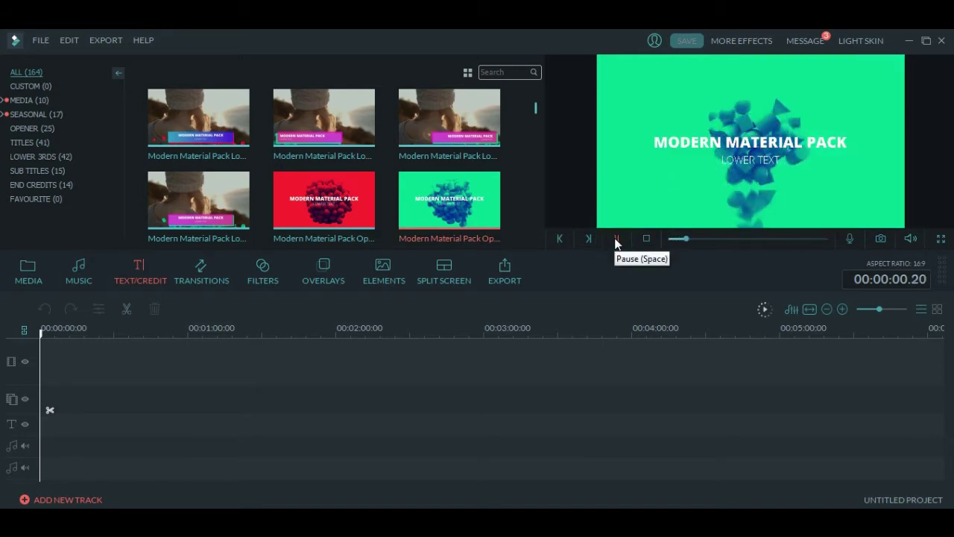
Preview the Summer Set Sunshine title and the sand-coloured Summer Set Sunshine opener.
click(520, 139)
scroll(517, 146, down, 3)
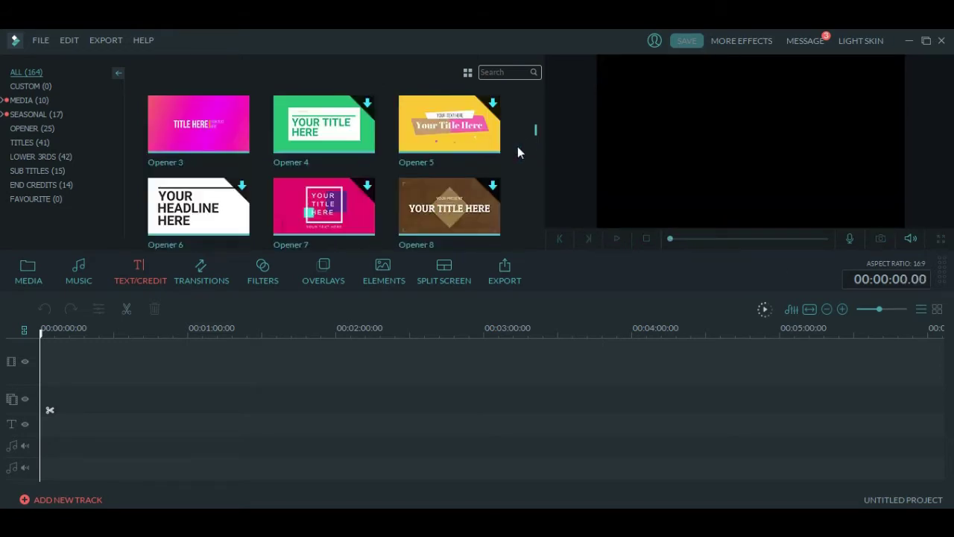
scroll(517, 146, up, 2)
click(477, 184)
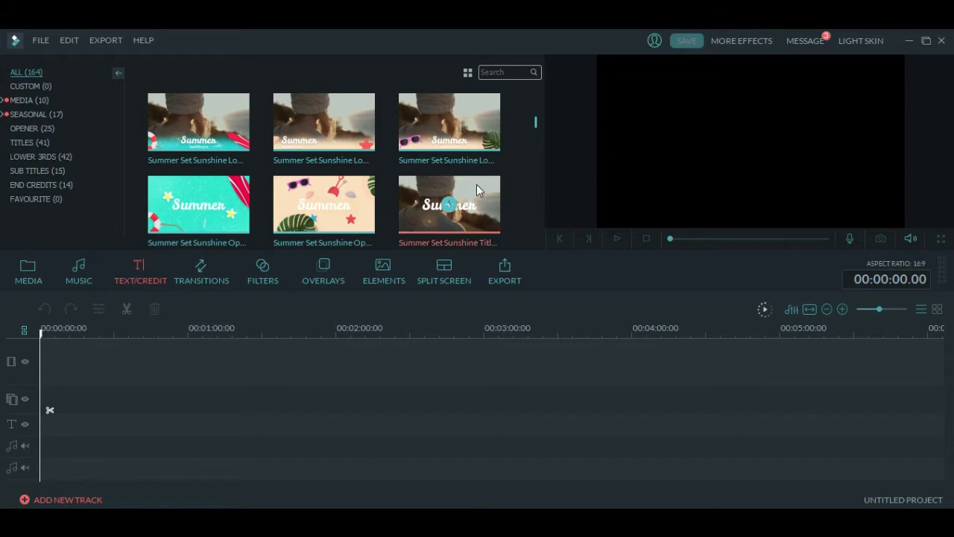
click(619, 240)
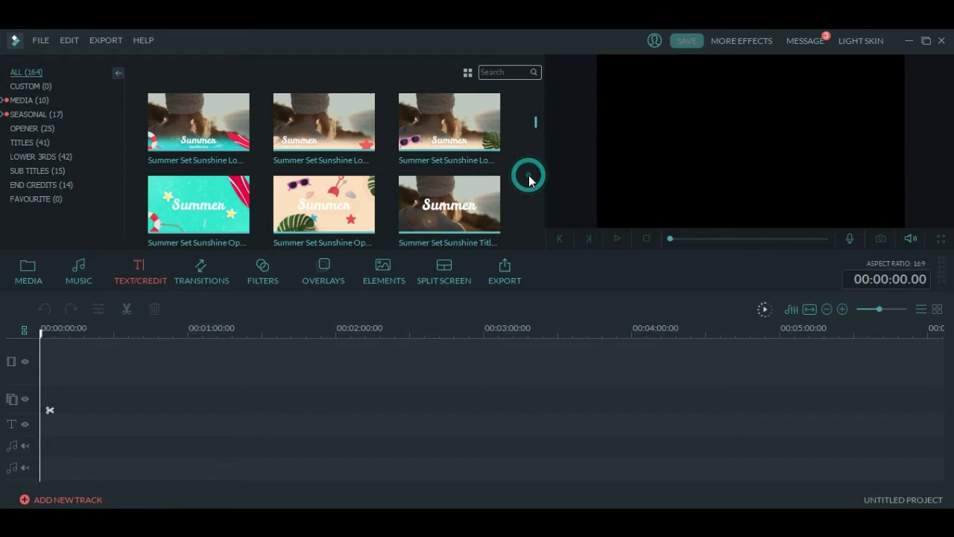
click(374, 199)
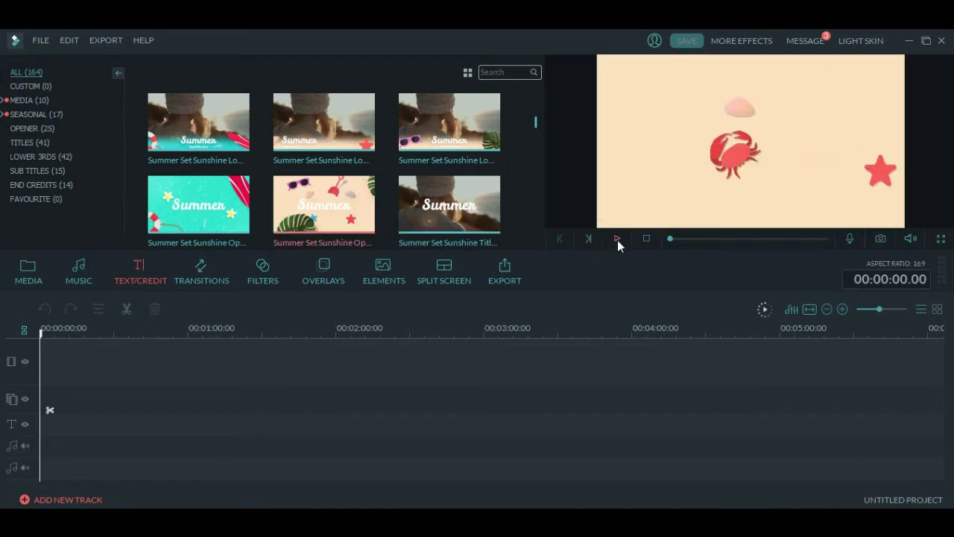
click(618, 240)
click(511, 167)
Browse the numbered opener and title presets and preview Title 6 and Title 7.
scroll(510, 171, down, 2)
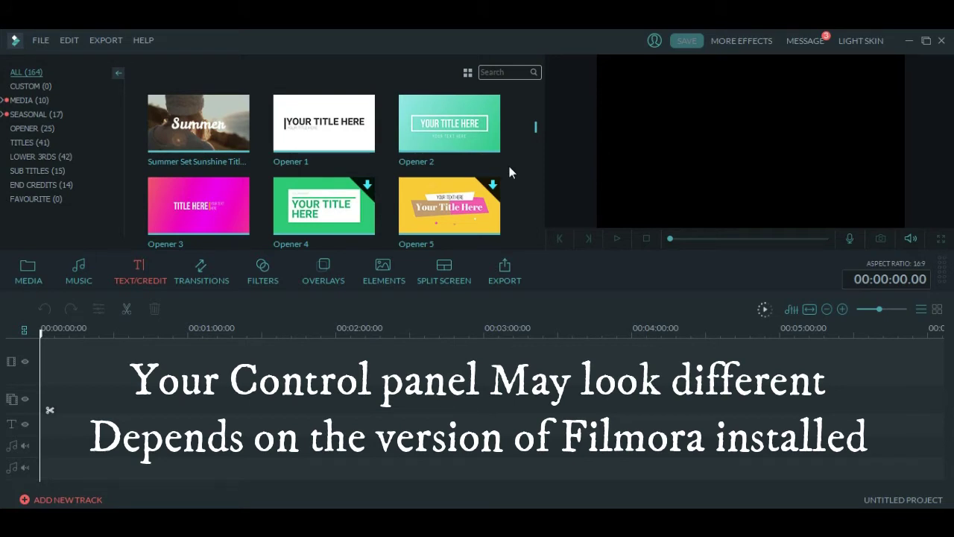
scroll(509, 167, down, 5)
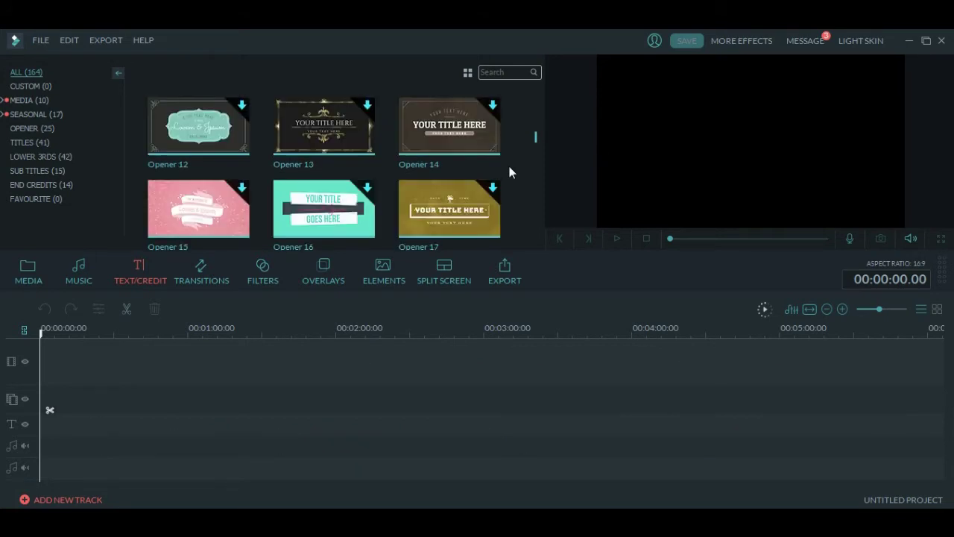
scroll(509, 167, down, 5)
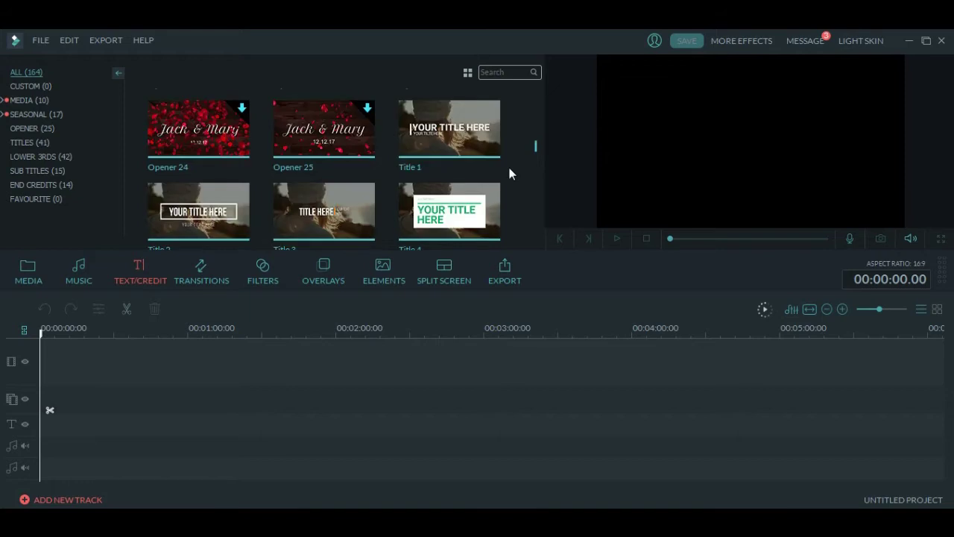
scroll(509, 169, down, 2)
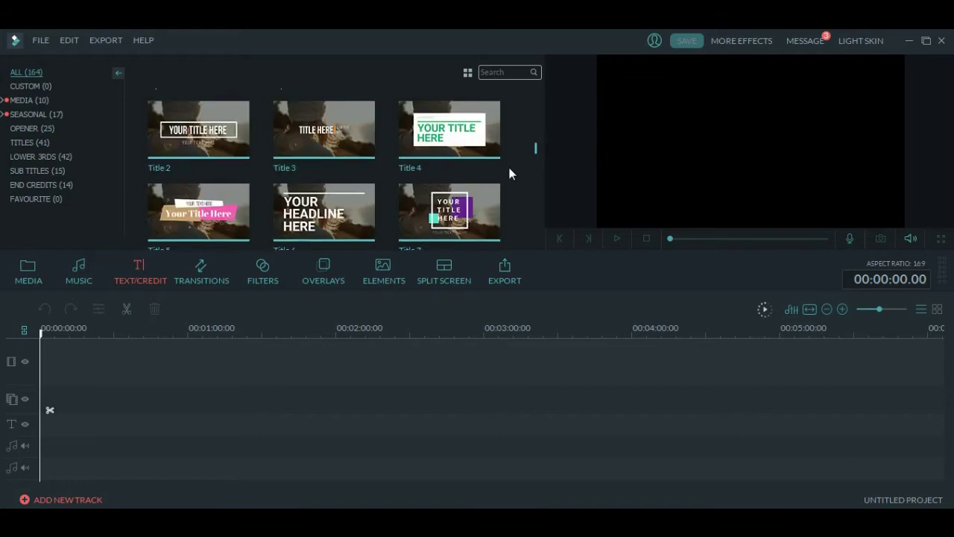
click(617, 239)
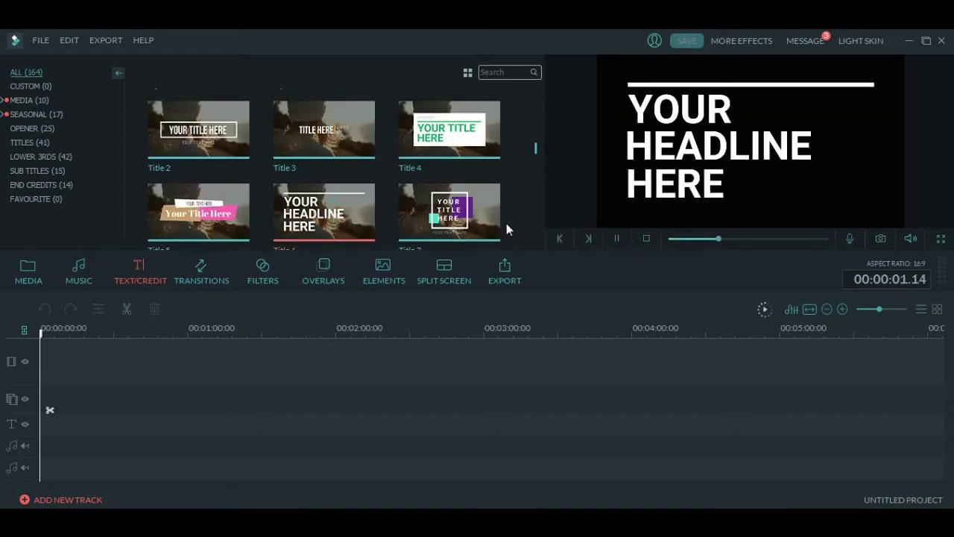
click(486, 211)
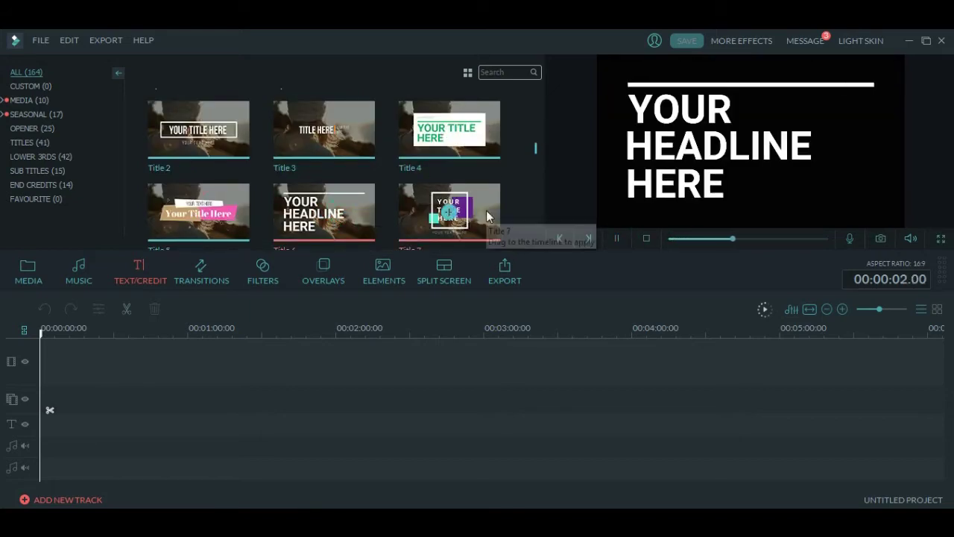
click(615, 240)
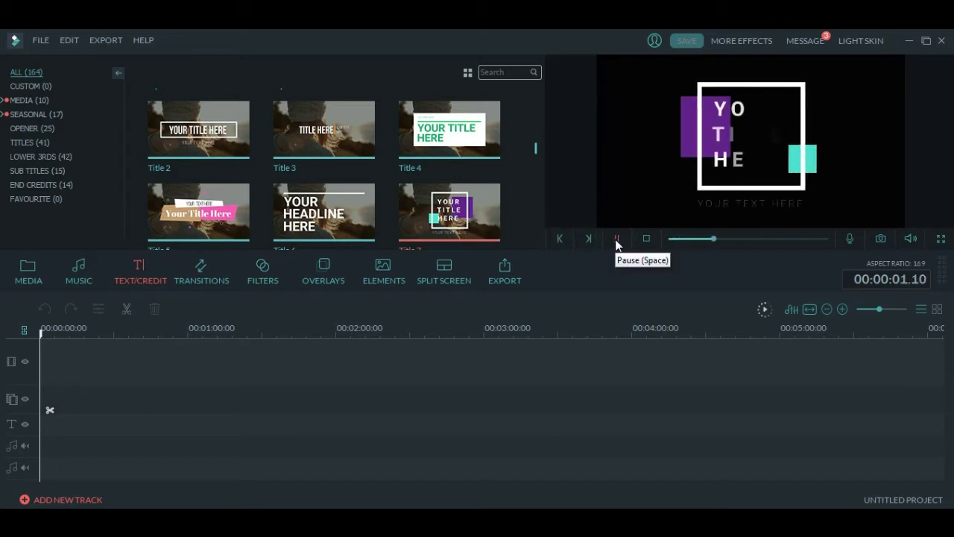
mouse_move(488, 214)
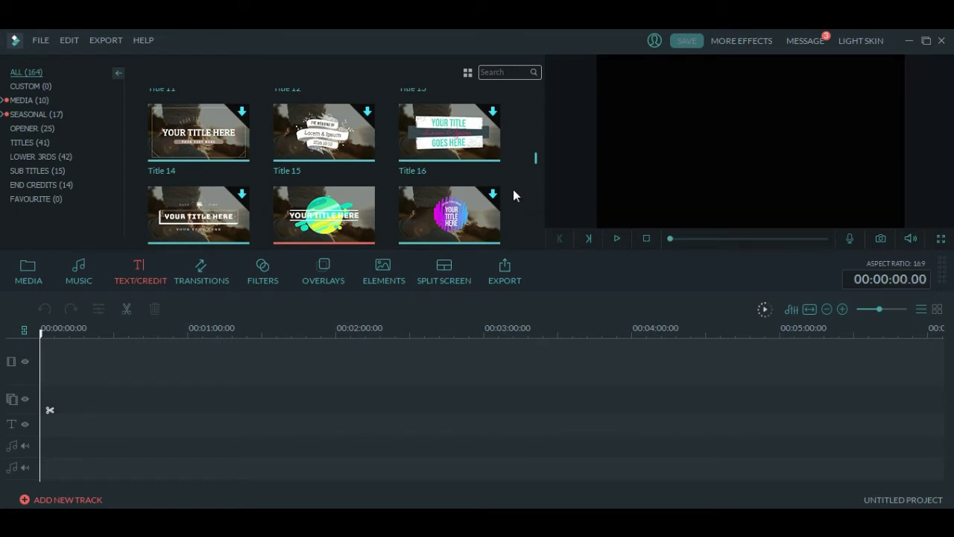
Preview Title 27 and LowerThirds 1, and look through the remaining lower thirds and subtitle presets.
scroll(513, 196, down, 5)
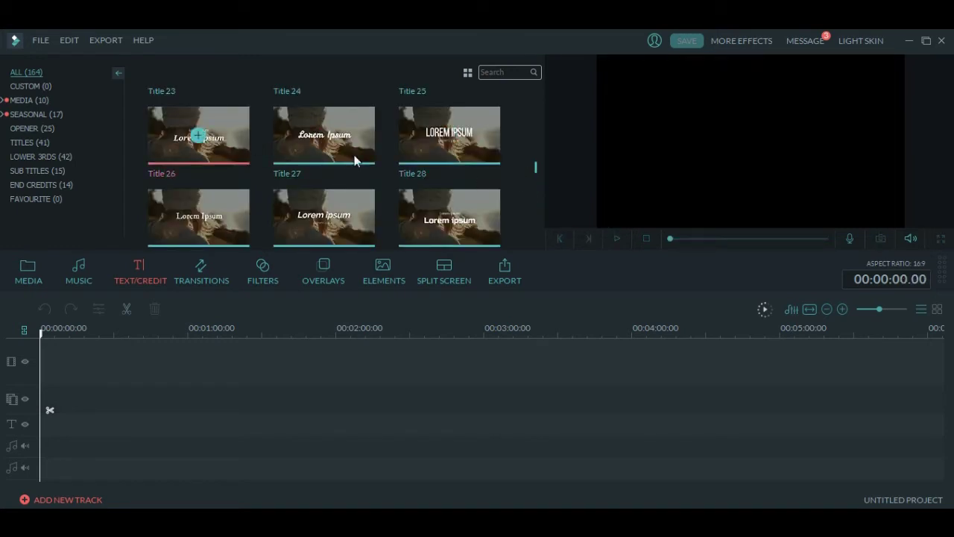
click(617, 239)
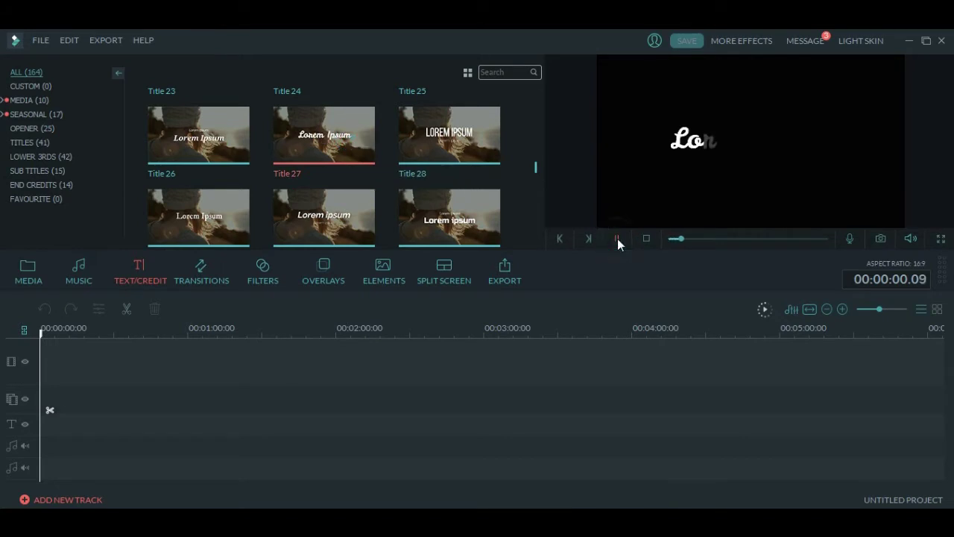
scroll(525, 179, down, 8)
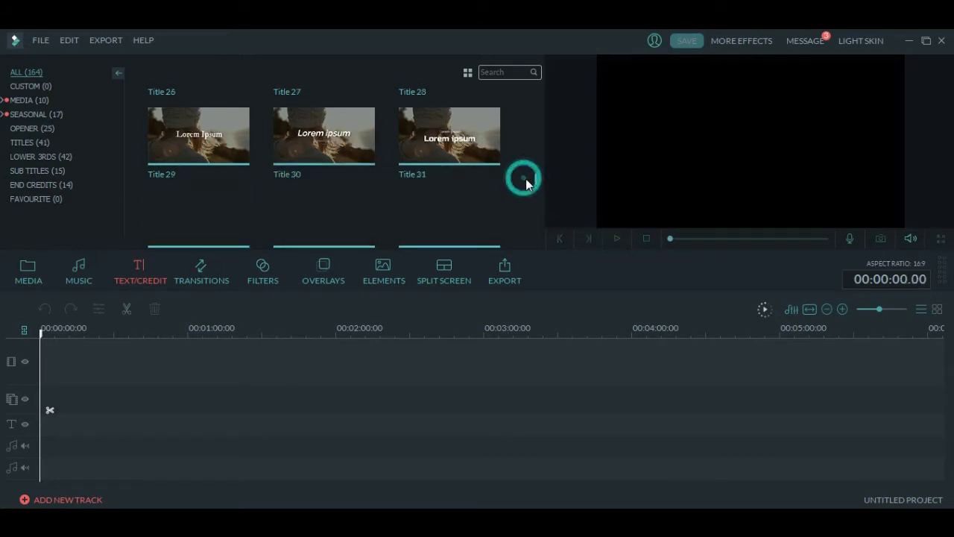
click(345, 161)
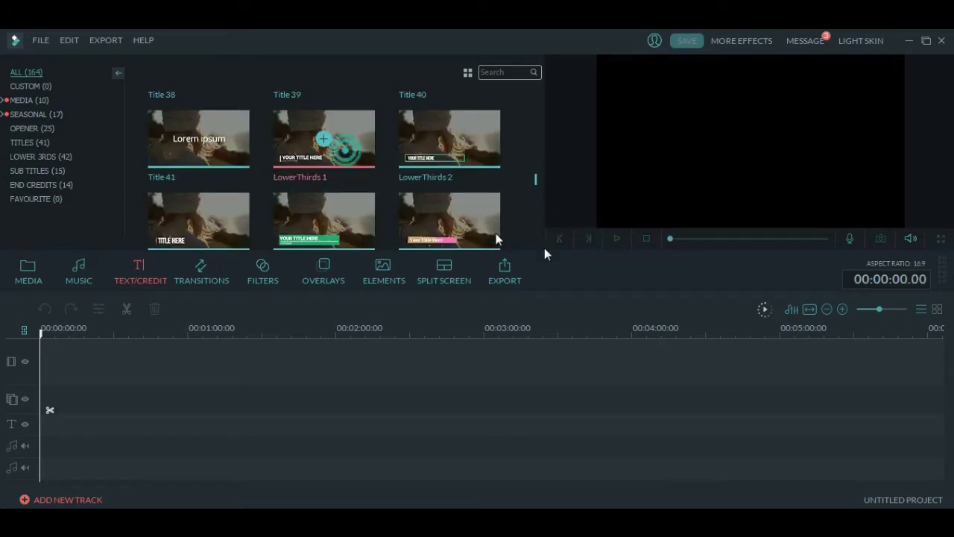
click(617, 239)
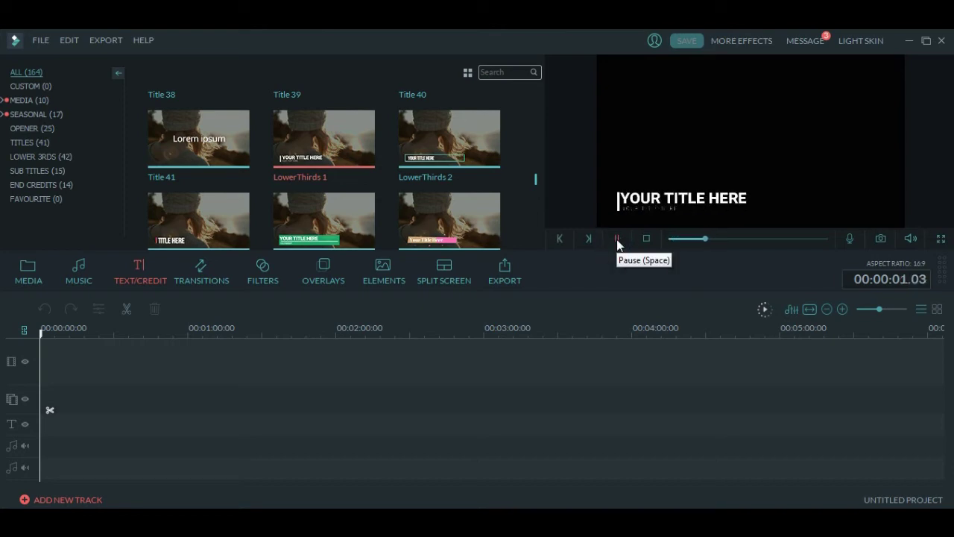
scroll(518, 170, down, 10)
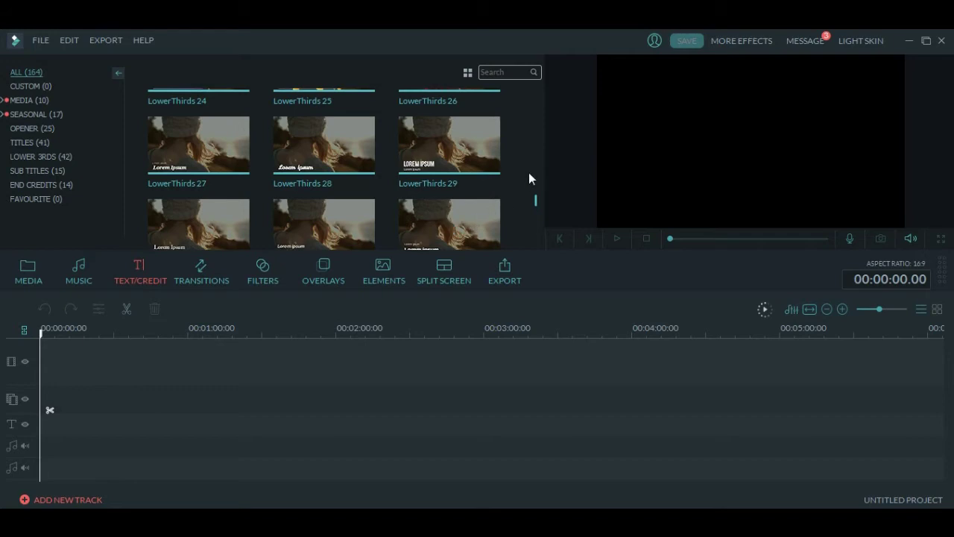
scroll(526, 170, down, 5)
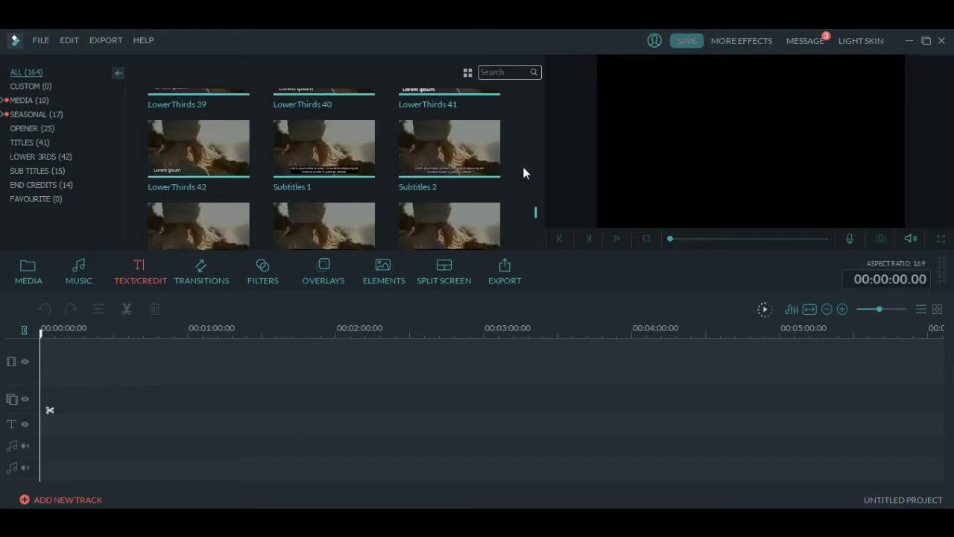
Open the transitions library and preview the Bar and Blind_1 transitions.
click(199, 273)
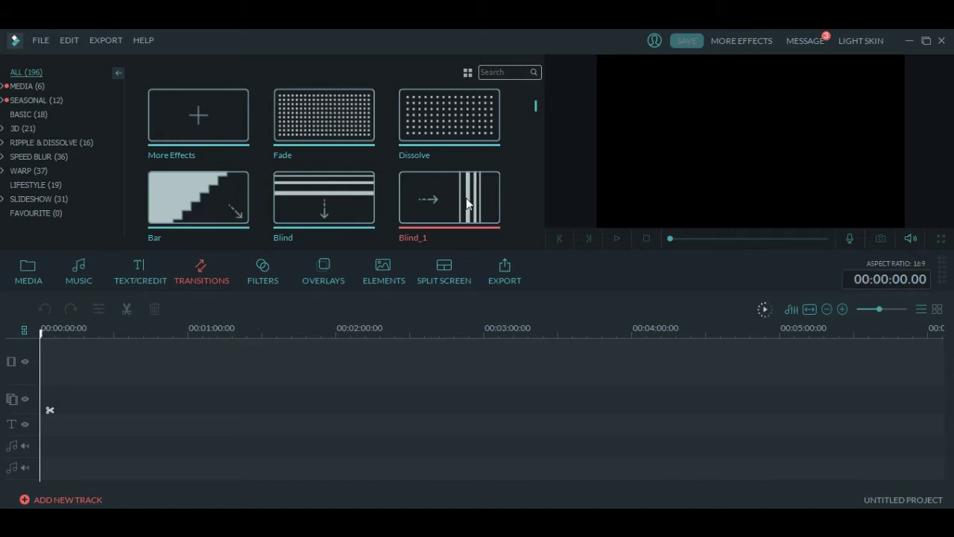
click(220, 199)
click(617, 239)
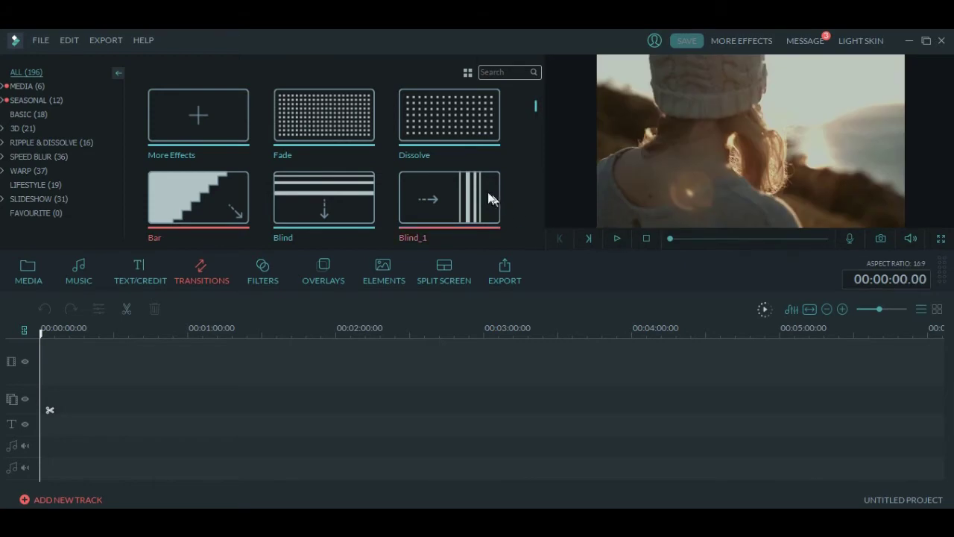
click(478, 191)
click(618, 237)
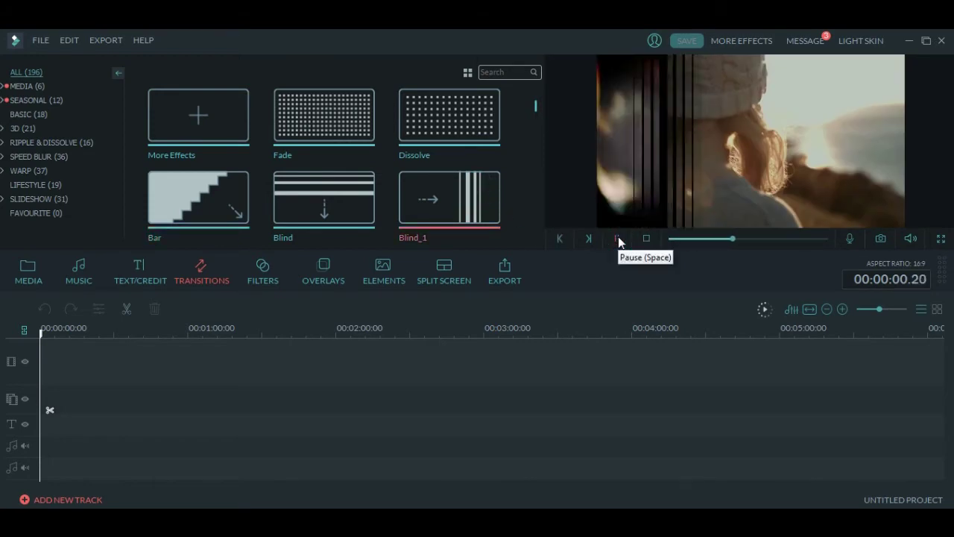
Browse further through the transitions and preview Swirl and Heart.
scroll(526, 160, down, 3)
click(526, 153)
scroll(525, 155, down, 8)
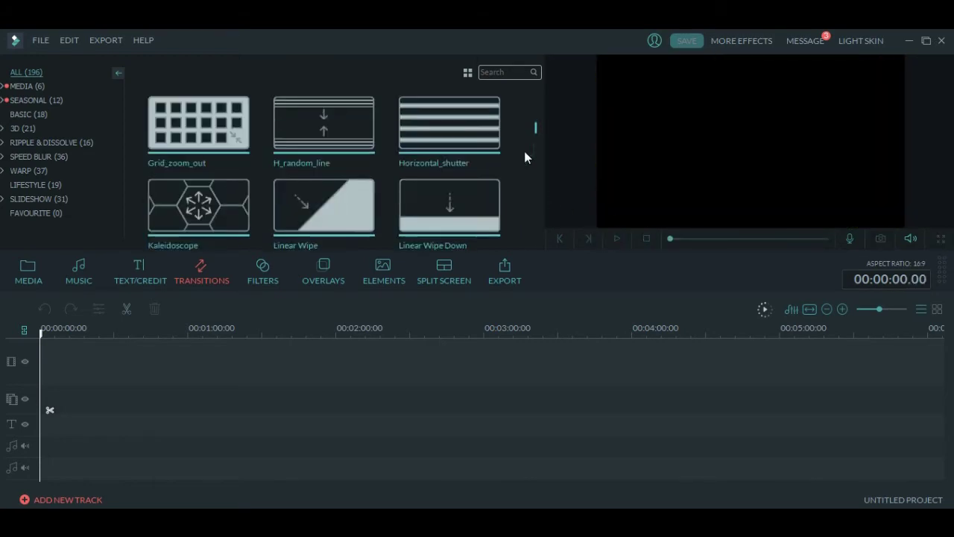
scroll(525, 156, down, 2)
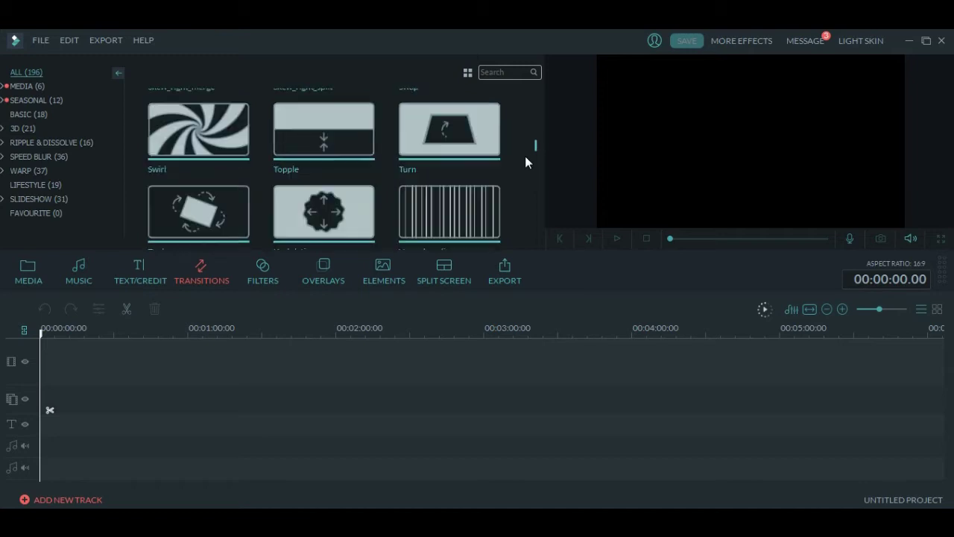
scroll(525, 155, up, 2)
click(240, 207)
click(616, 244)
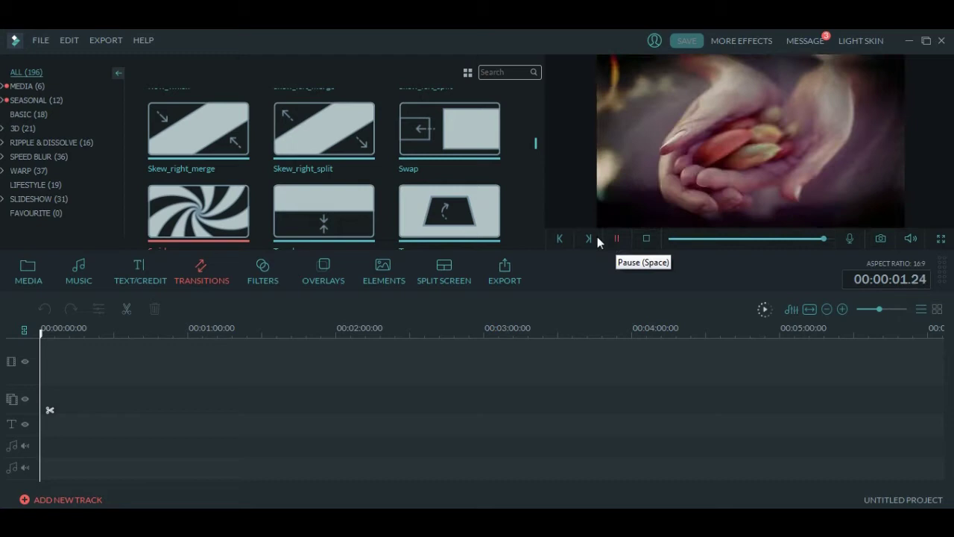
scroll(520, 179, down, 5)
click(324, 203)
click(617, 243)
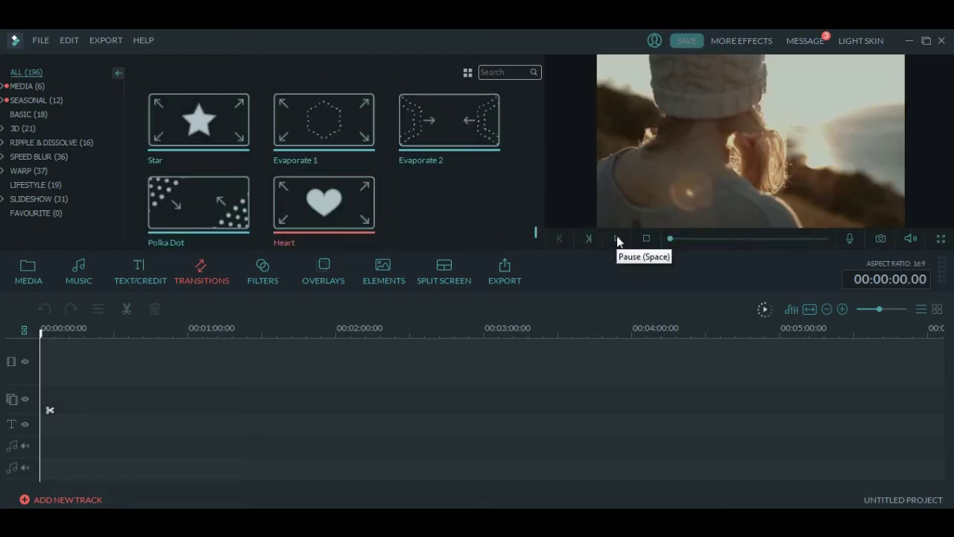
Open the filters library and preview the Extreme and Chaos 1 shake filters.
click(257, 280)
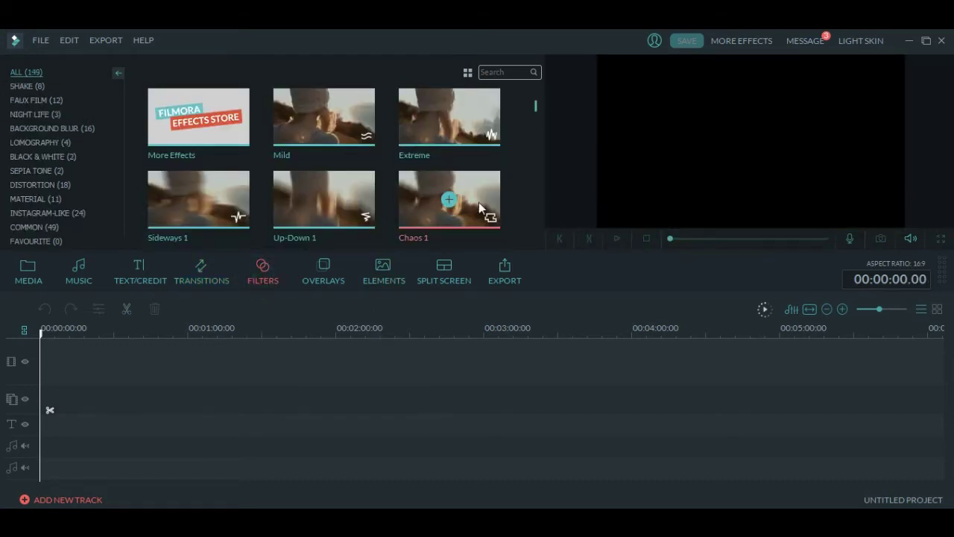
click(520, 127)
click(492, 120)
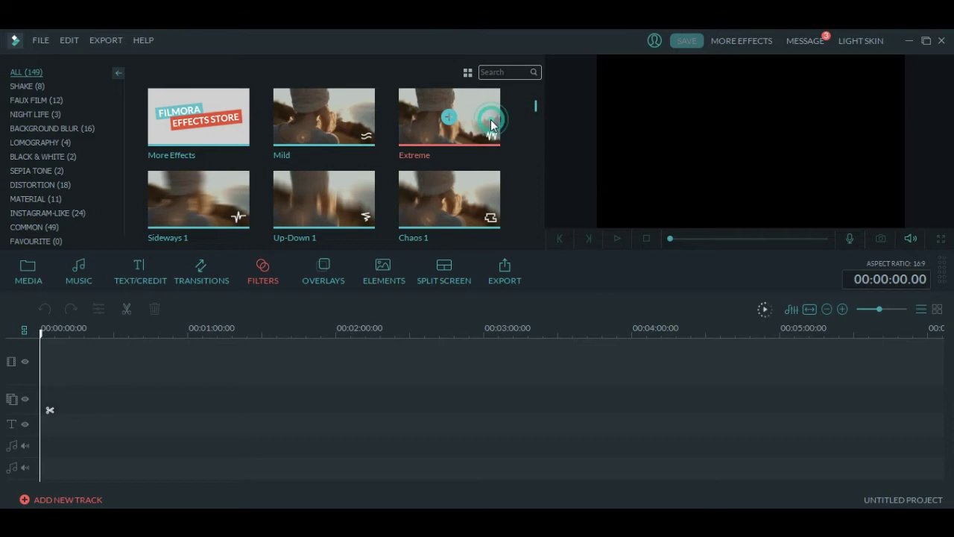
click(613, 238)
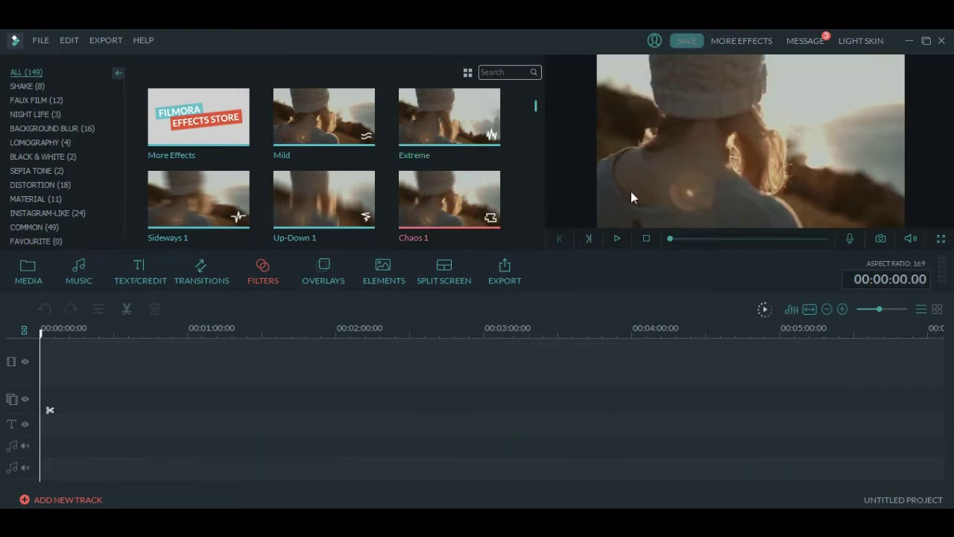
click(616, 239)
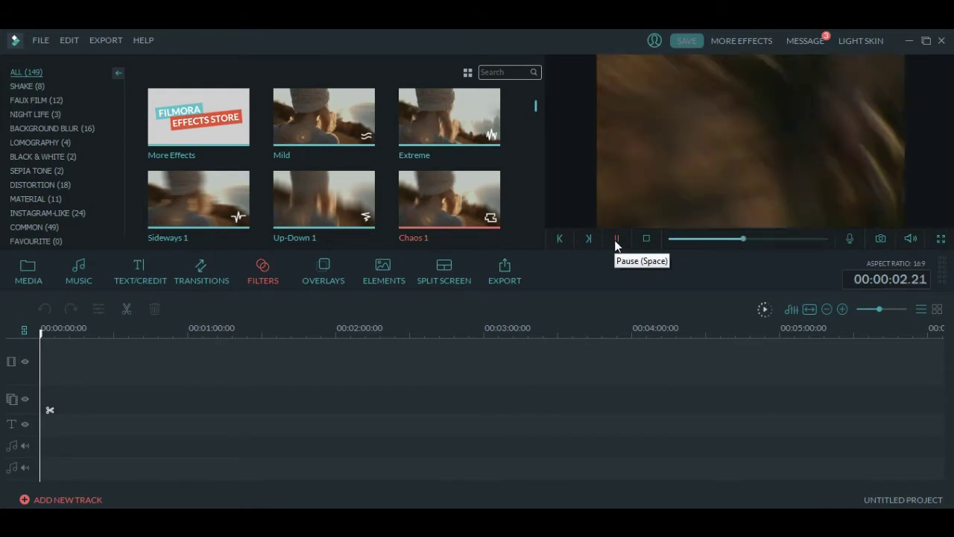
Preview the Tunnel distortion filter and look through more of the filters after it.
click(524, 182)
scroll(524, 182, down, 2)
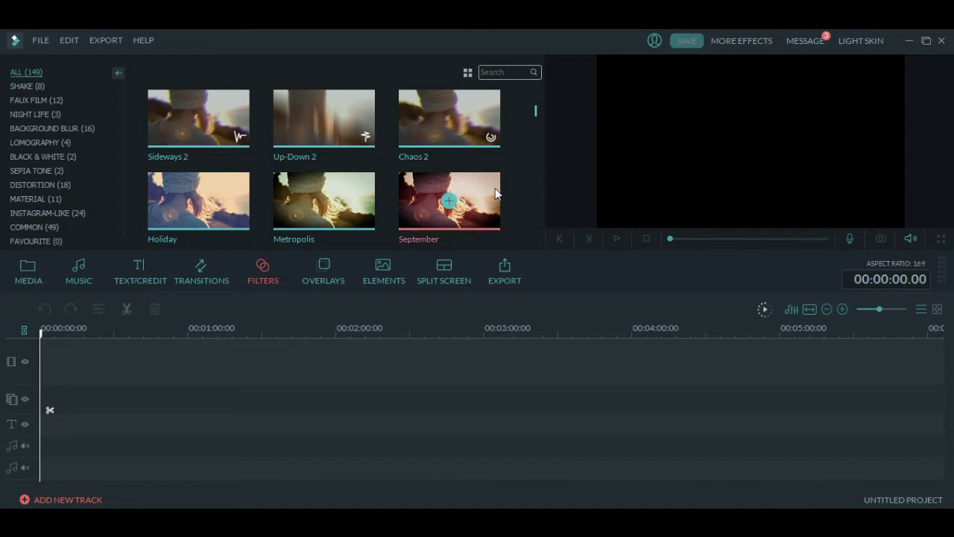
scroll(450, 200, down, 2)
click(350, 197)
click(616, 239)
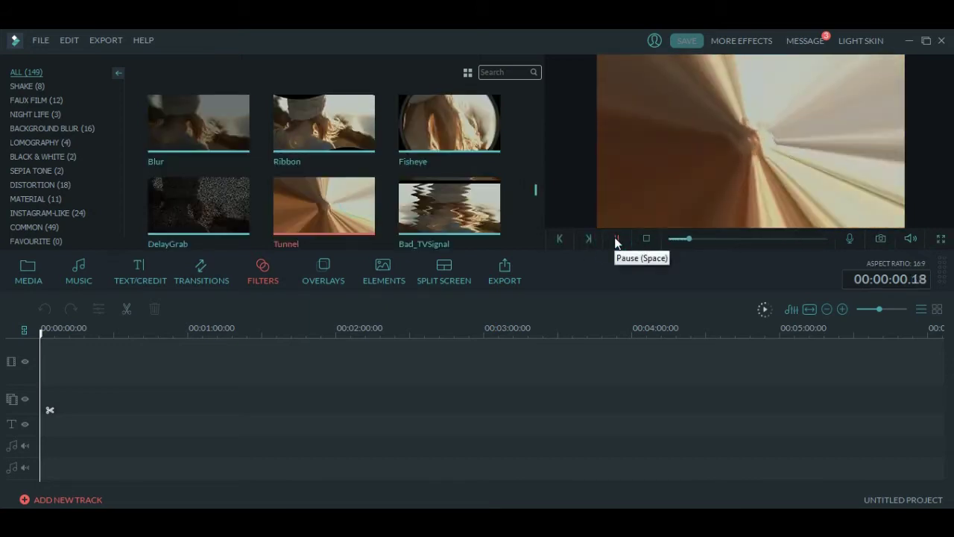
click(520, 189)
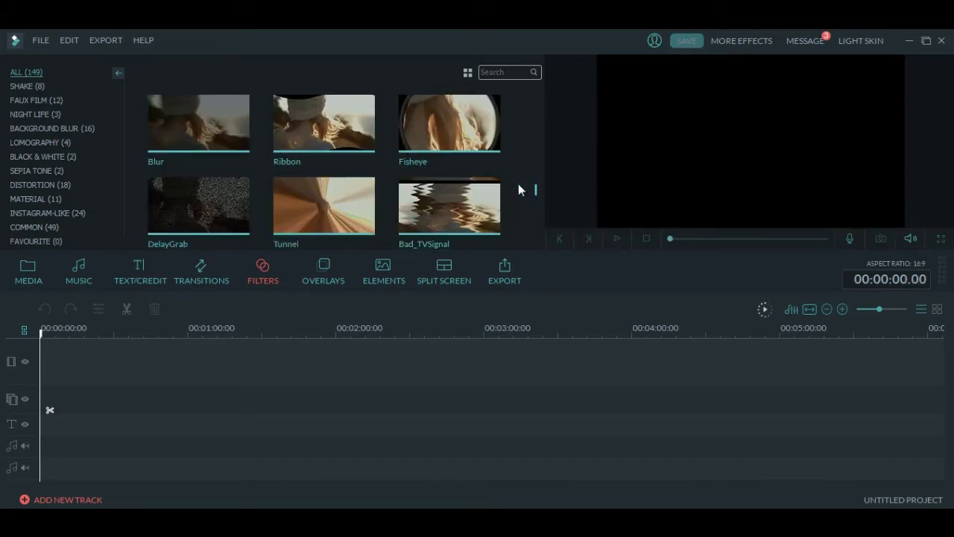
scroll(520, 189, down, 2)
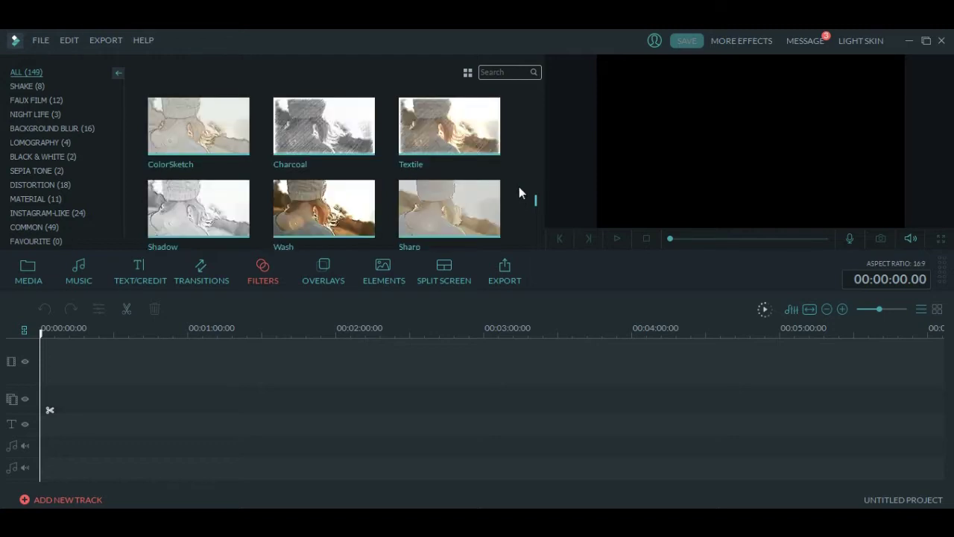
Open the overlays library, preview the Aqua 1 overlay and try to preview Hearts 2.
click(325, 277)
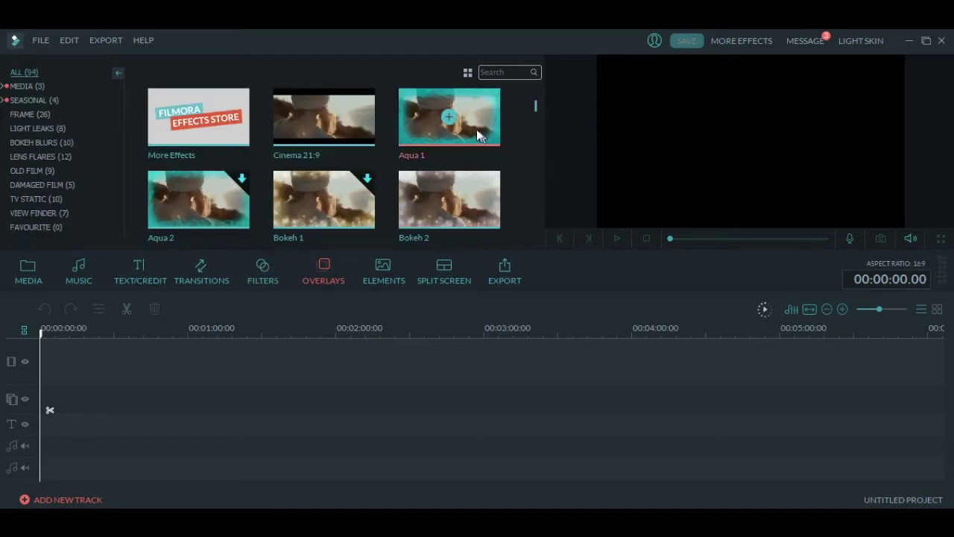
click(616, 238)
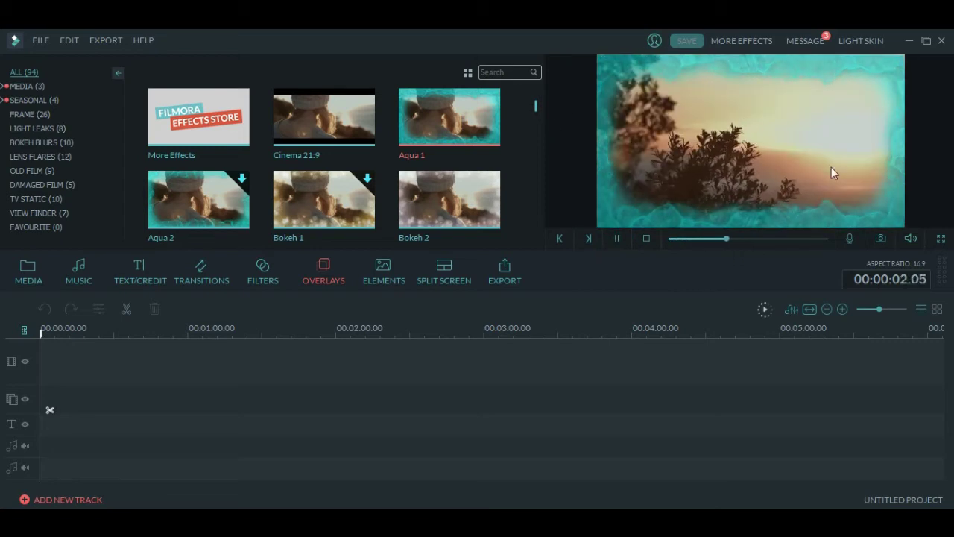
click(511, 146)
scroll(511, 146, down, 5)
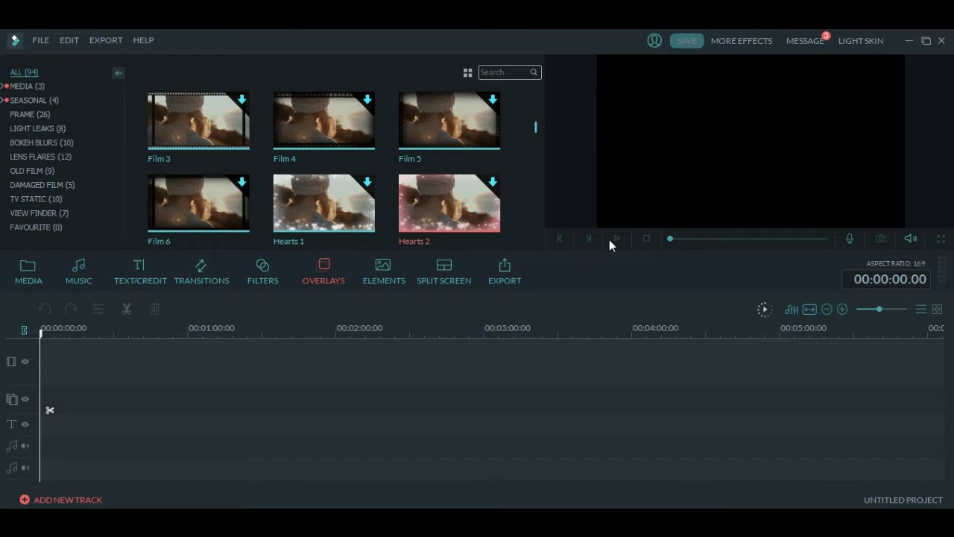
mouse_move(492, 214)
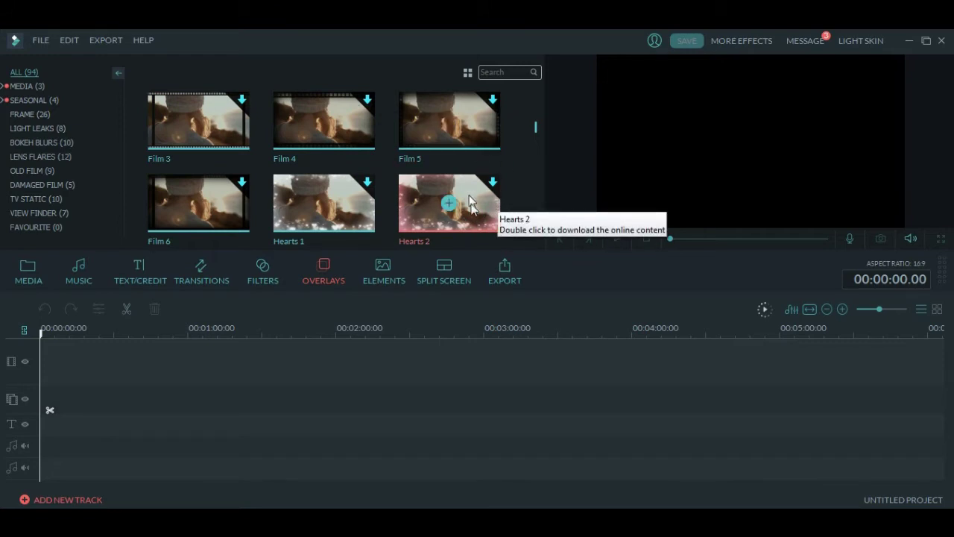
Browse the remaining overlays and preview the red Modern Material Pack overlay and the Summer Set Beach overlay.
scroll(517, 165, down, 5)
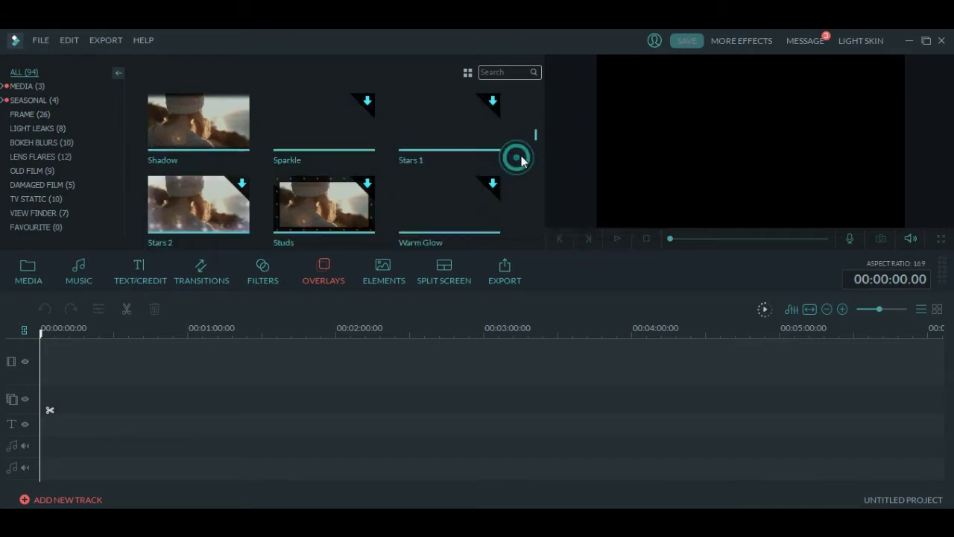
scroll(521, 156, down, 15)
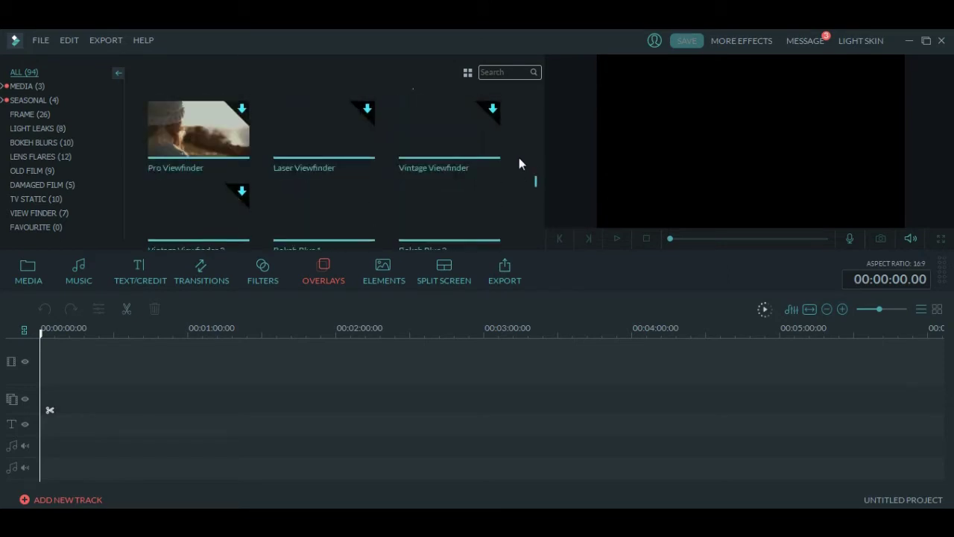
scroll(519, 164, down, 5)
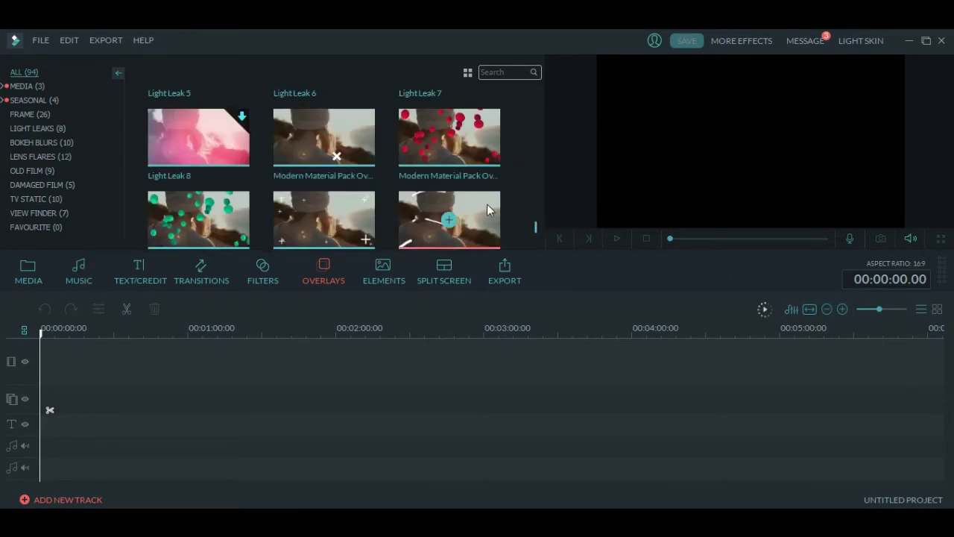
click(617, 239)
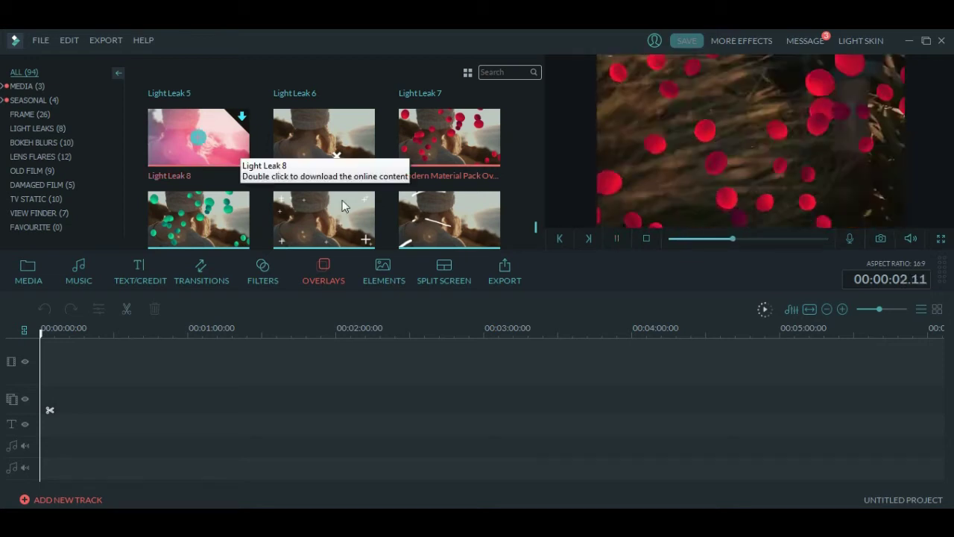
scroll(513, 176, down, 1)
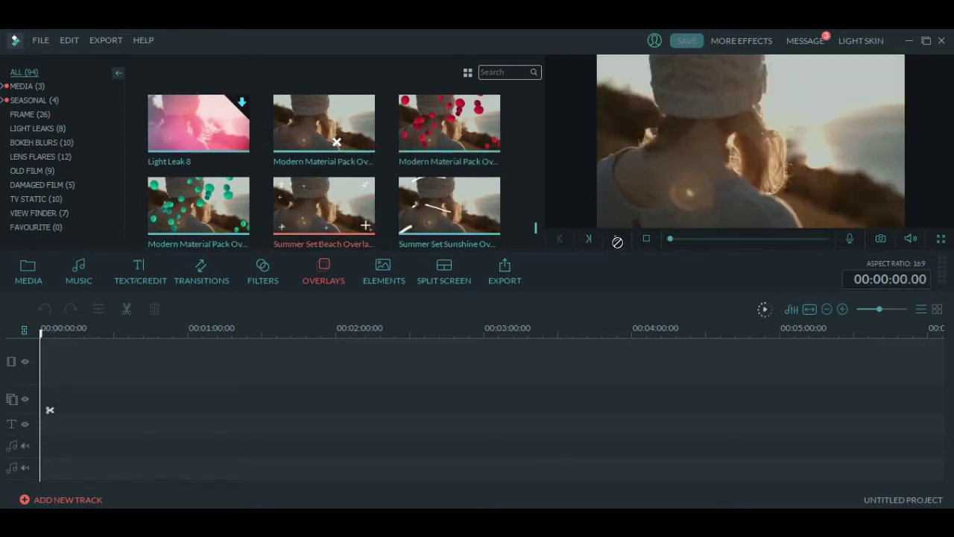
scroll(513, 176, down, 2)
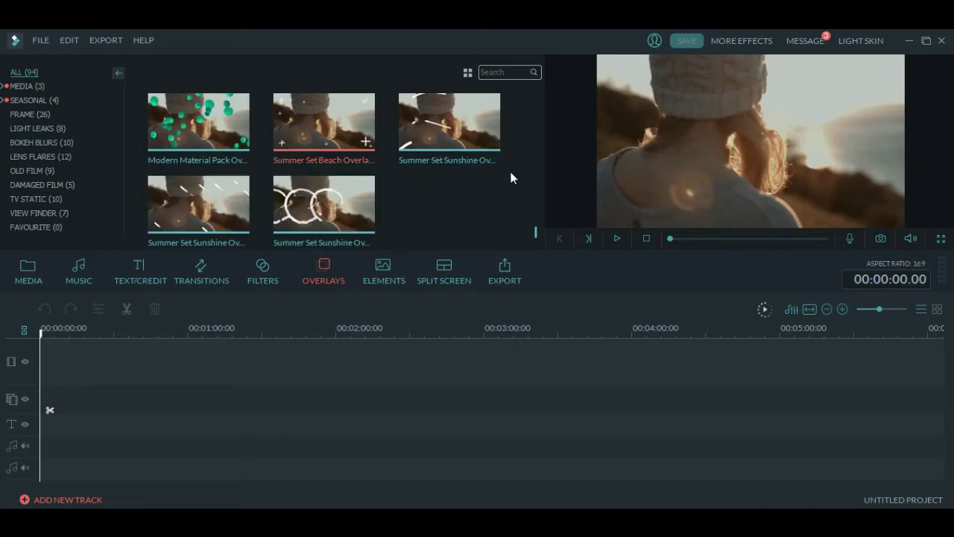
click(616, 239)
Open the elements library, look through it and preview the Element Handdrawn 2 clouds.
click(386, 272)
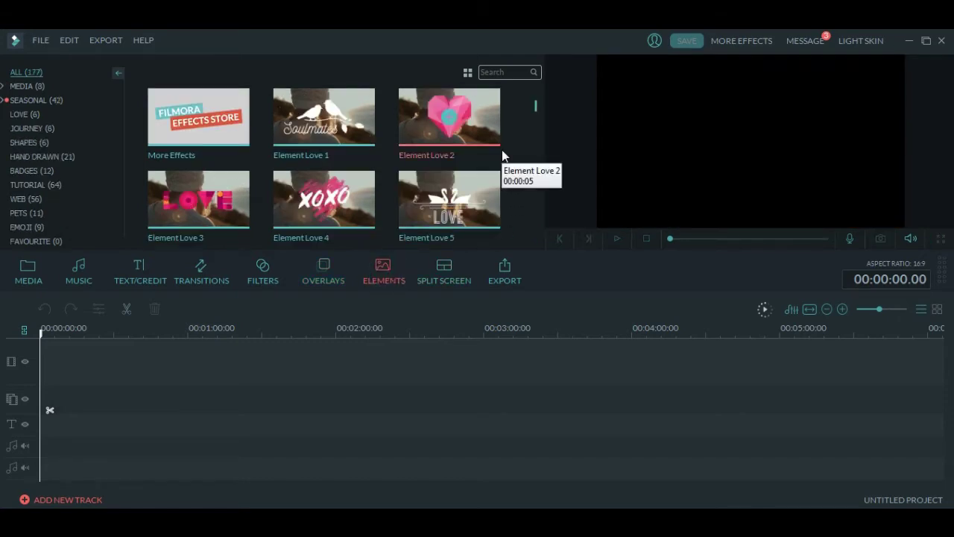
scroll(522, 127, down, 5)
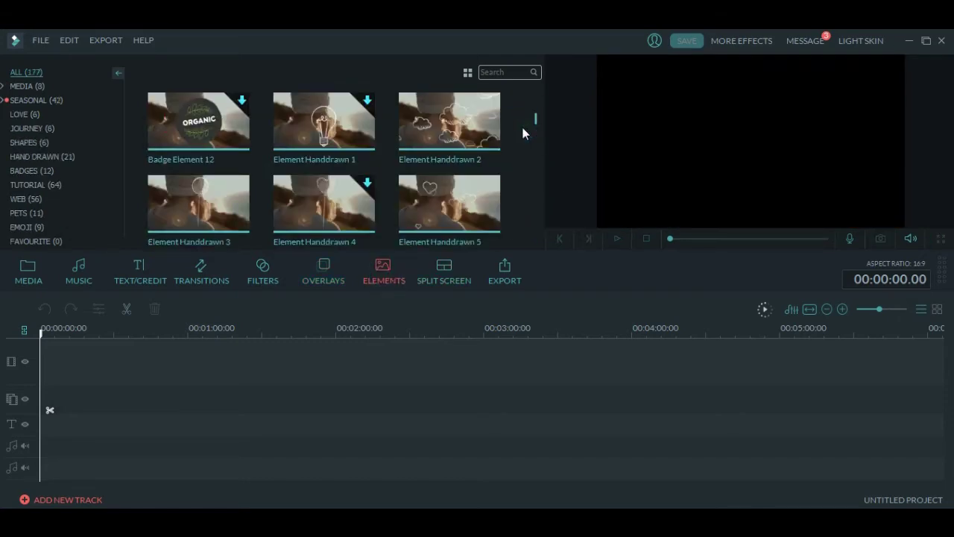
scroll(525, 132, up, 2)
click(485, 124)
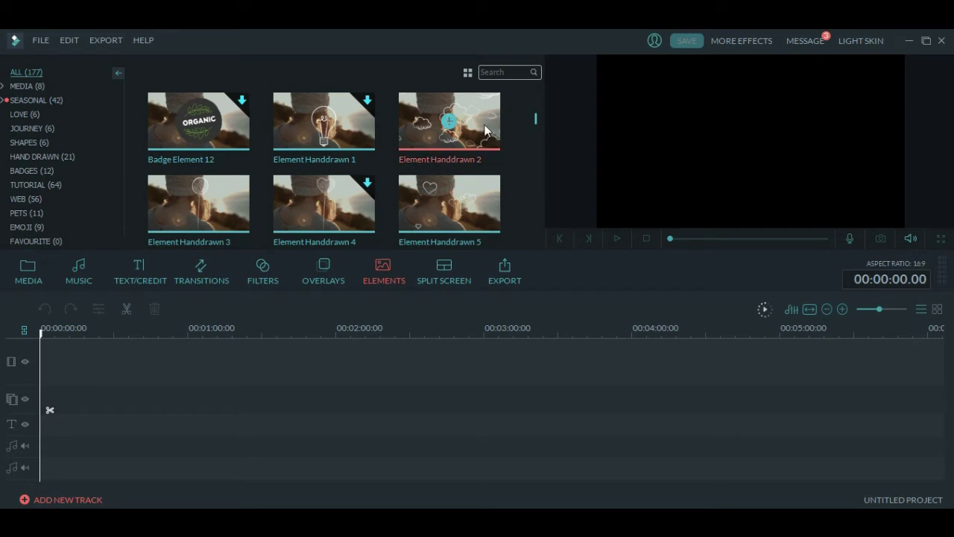
click(617, 239)
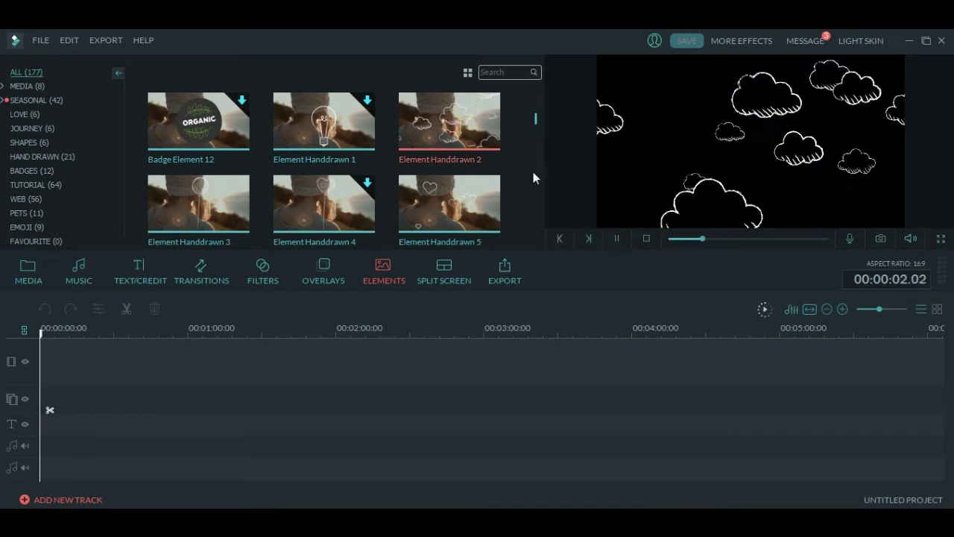
Preview the Element Handdrawn 5 hearts and the lifebuoy Summer Set Sunshine element at the end of the library.
scroll(514, 155, down, 1)
click(480, 118)
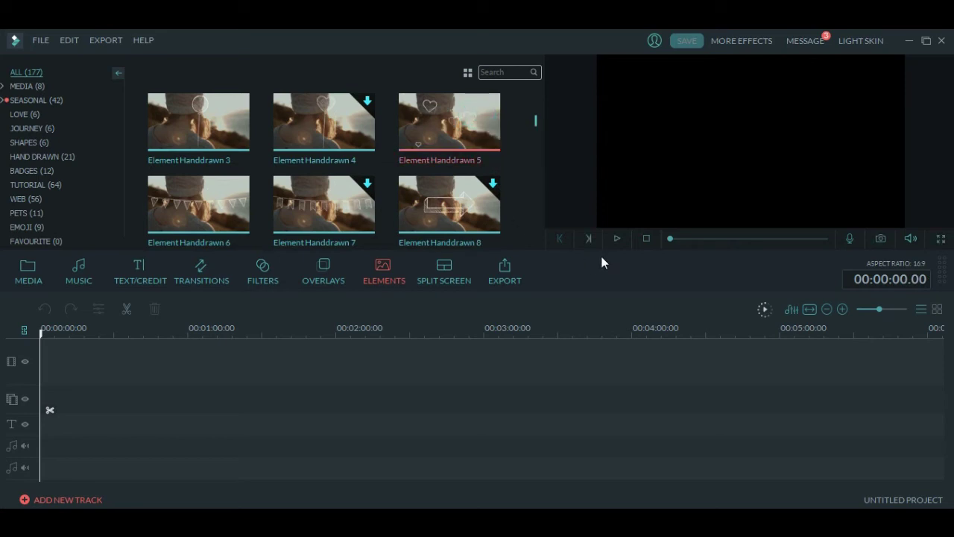
click(617, 238)
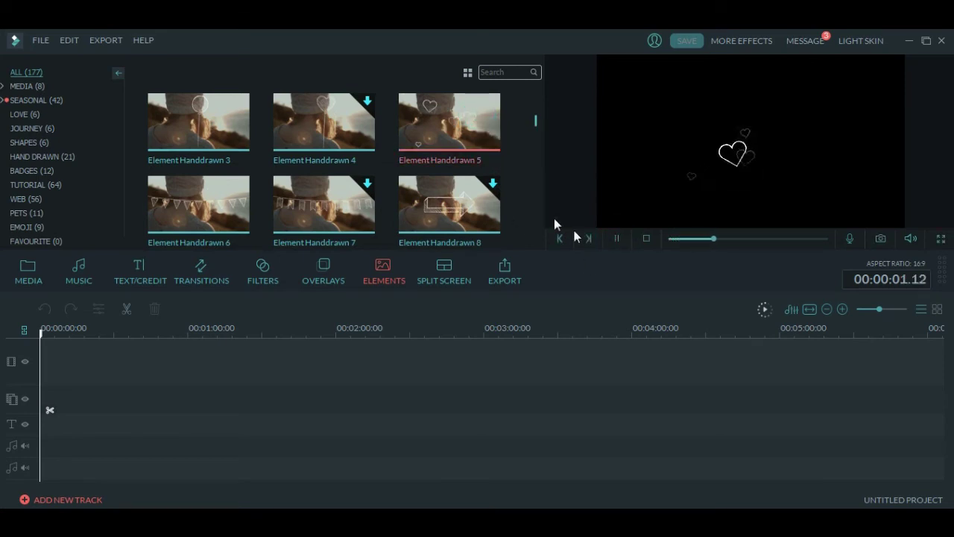
click(517, 166)
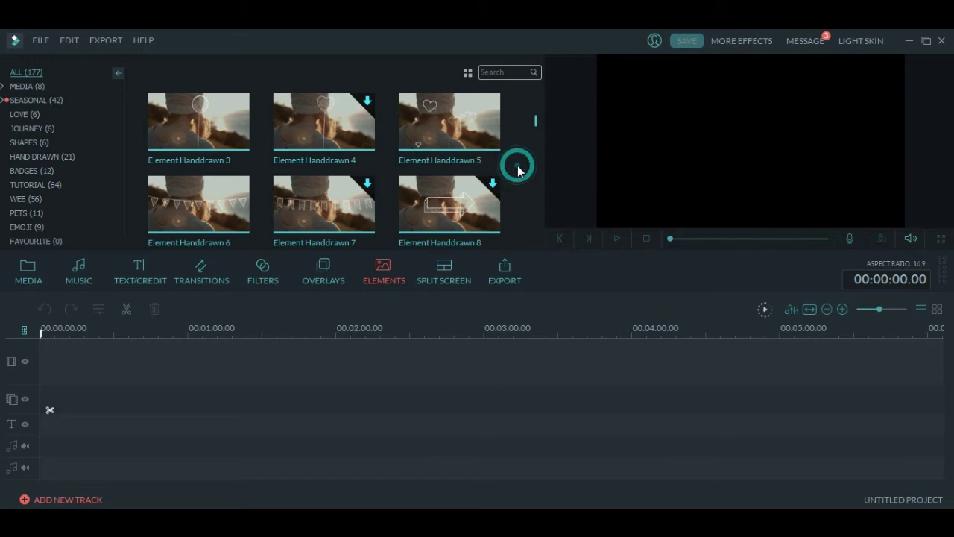
scroll(518, 166, down, 20)
click(615, 238)
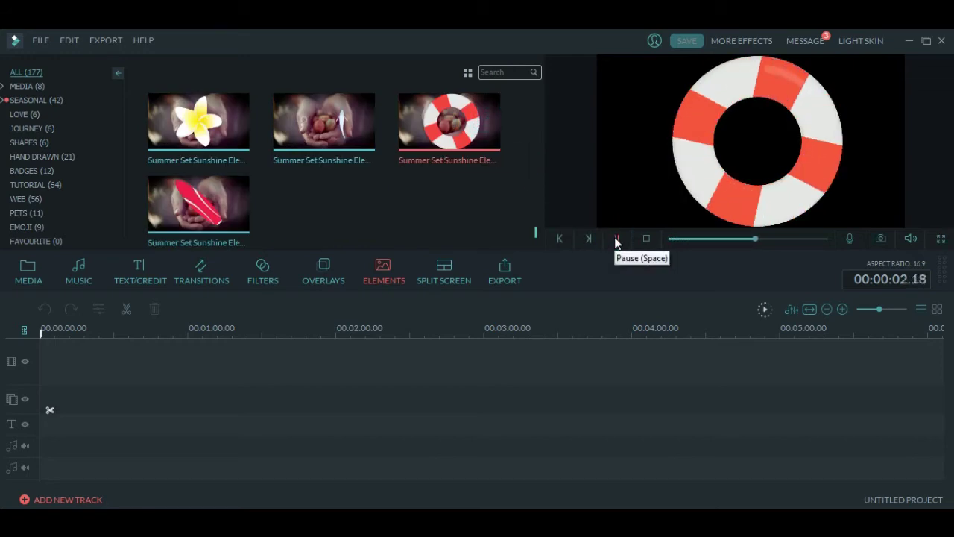
Open the split screen layouts and preview the framed two-pane, slanted three-pane and four-pane grid layouts.
click(453, 277)
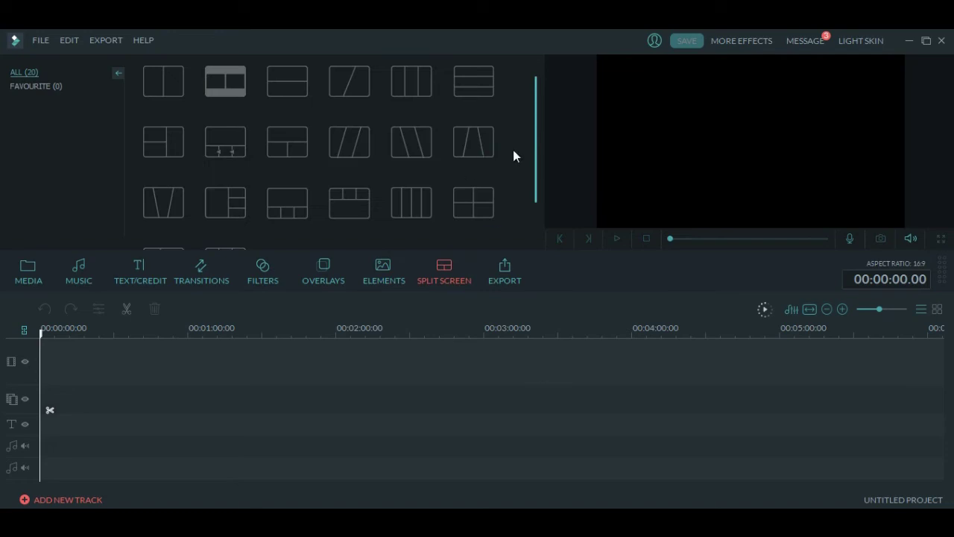
click(230, 78)
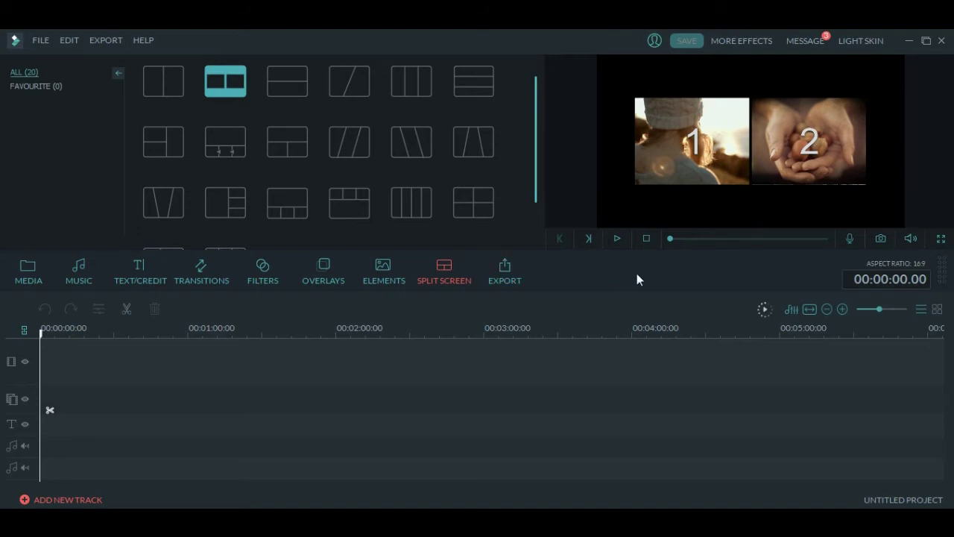
click(616, 237)
click(404, 136)
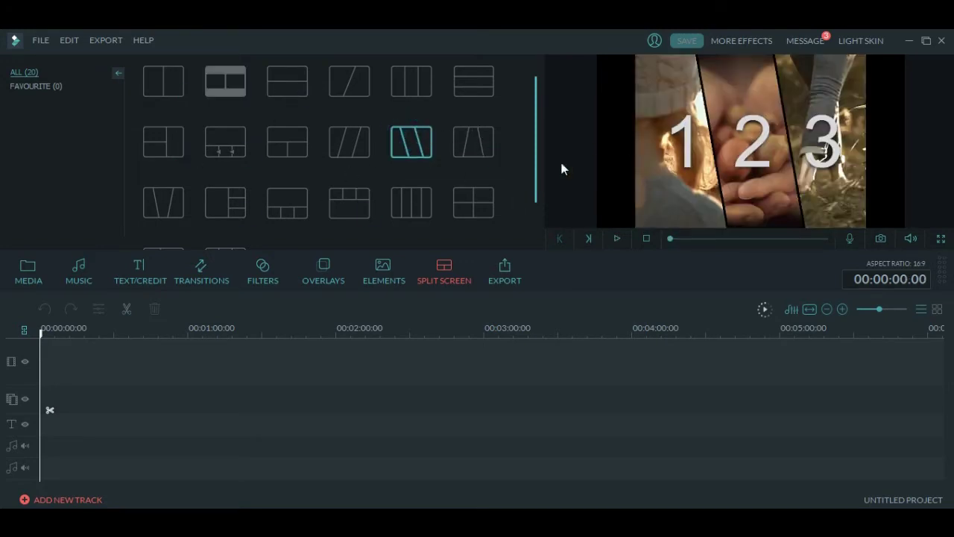
click(488, 206)
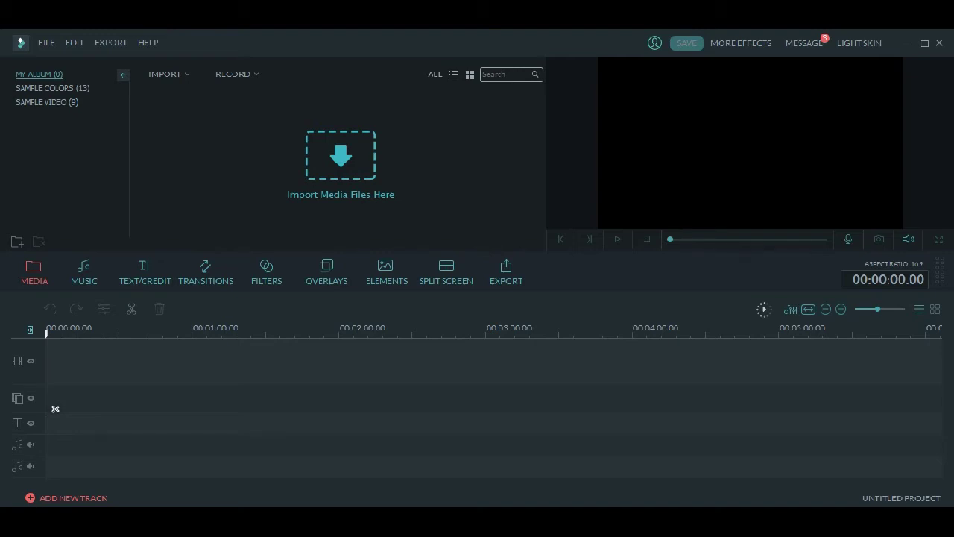
Import the images img-1 to img-5 and the clip video-1 from the sample-video folder into the media album.
click(341, 170)
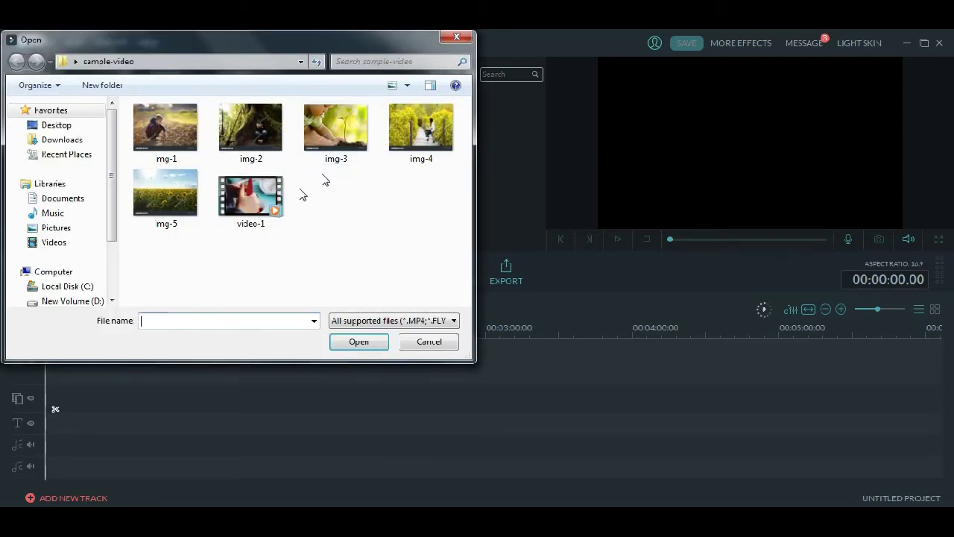
click(165, 136)
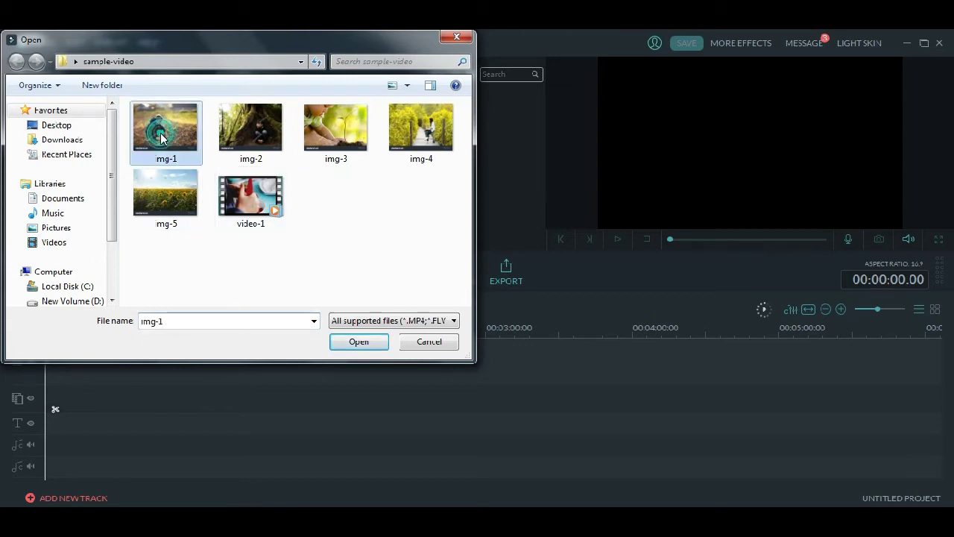
shift+click(248, 198)
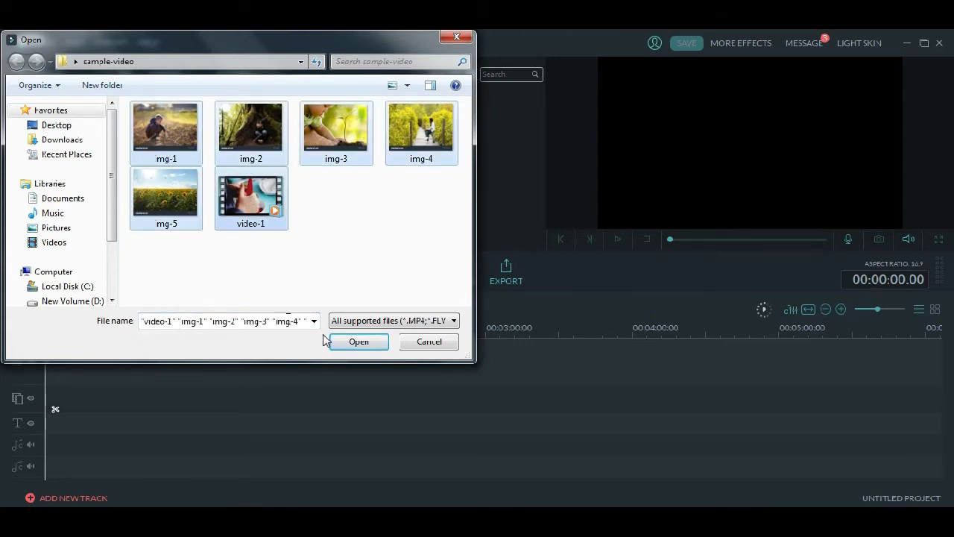
click(350, 341)
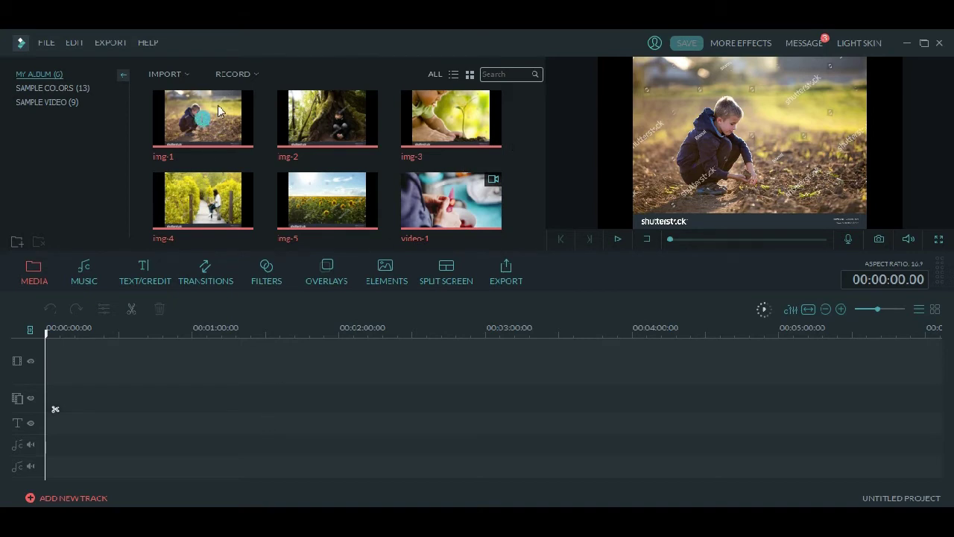
Place all six imported media files on the main video track and move video-1 between img-3 and img-4.
drag(217, 105, 121, 351)
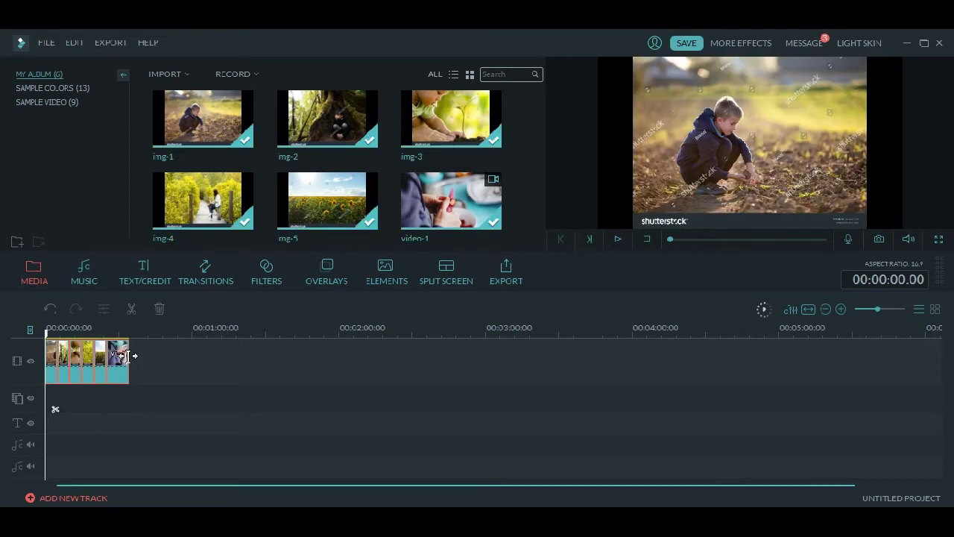
click(167, 375)
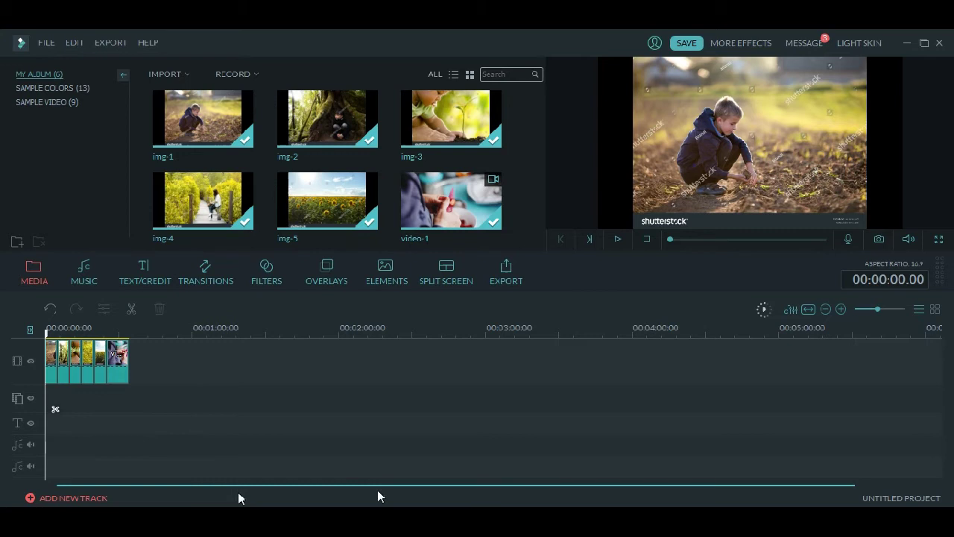
drag(878, 308, 890, 314)
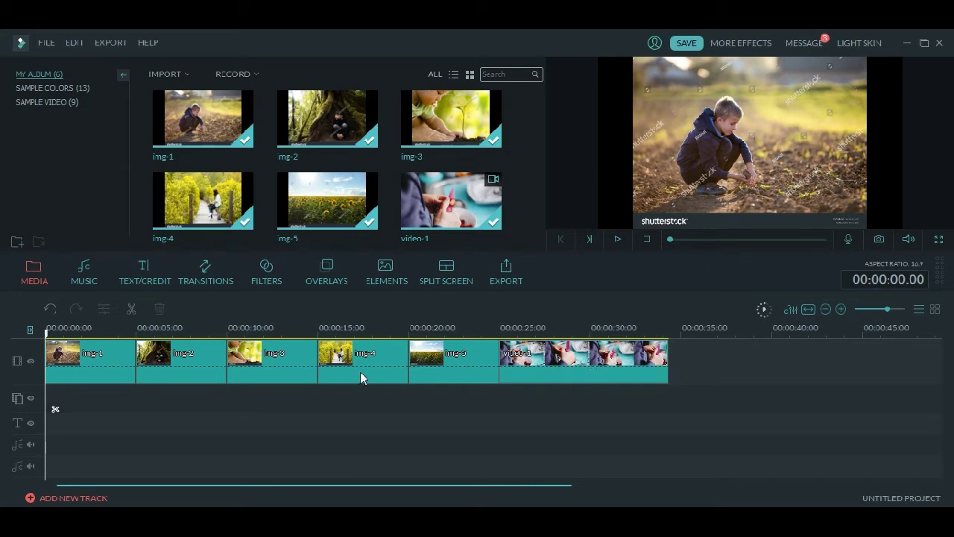
drag(594, 375, 406, 380)
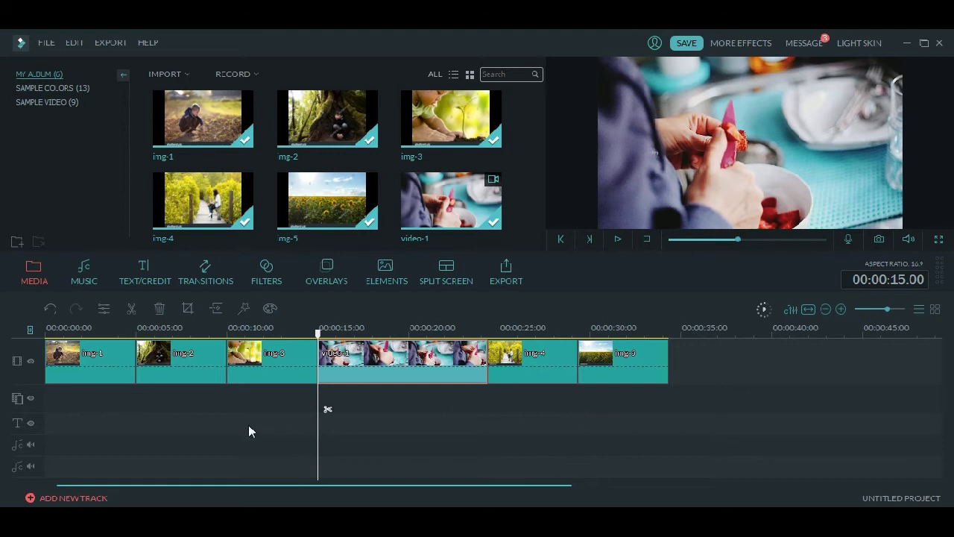
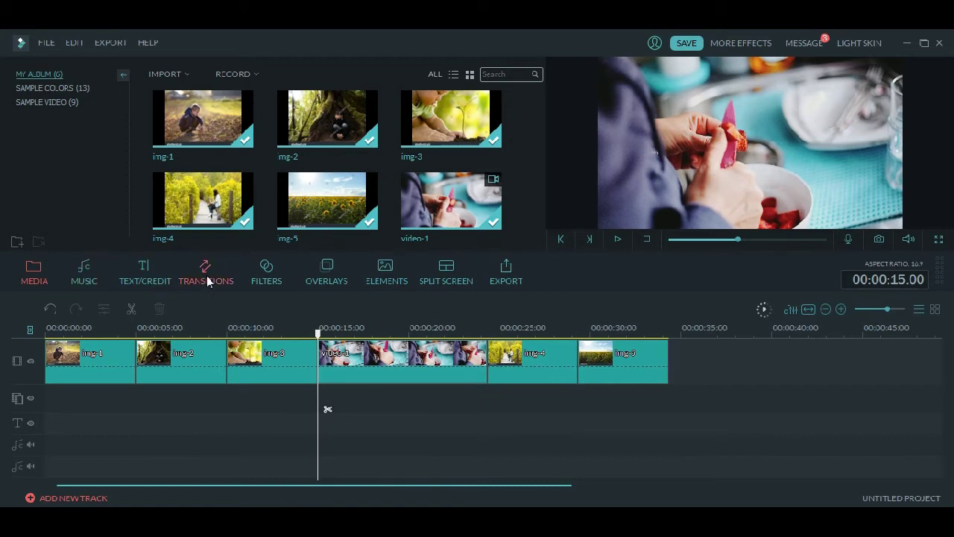
Add a Summer Set Sunshine transition with white brush strokes between img-1 and img-2.
drag(321, 339, 115, 334)
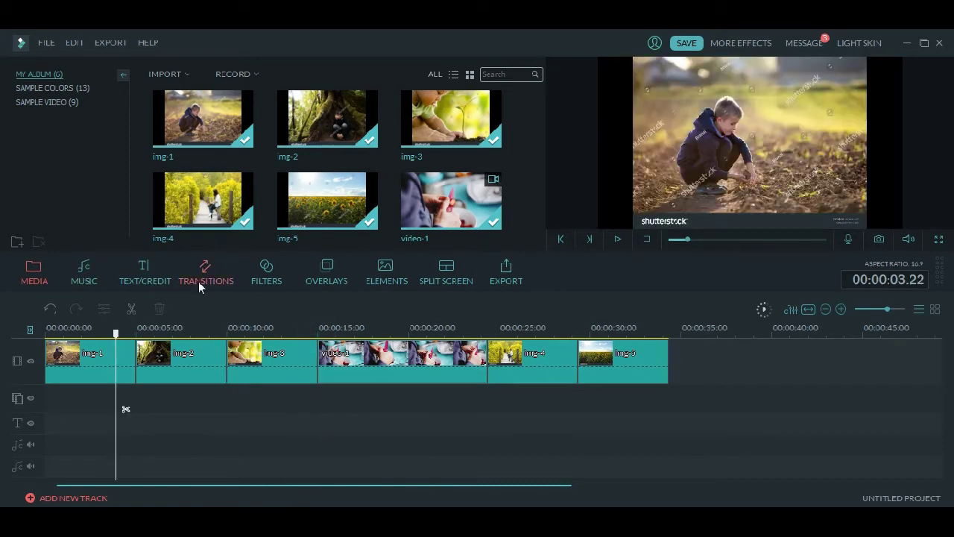
click(206, 273)
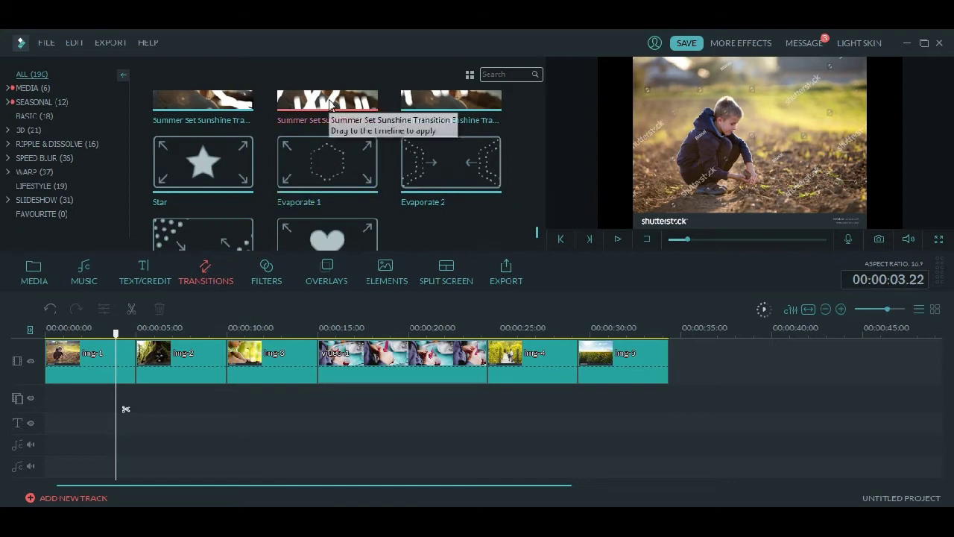
scroll(328, 160, up, 2)
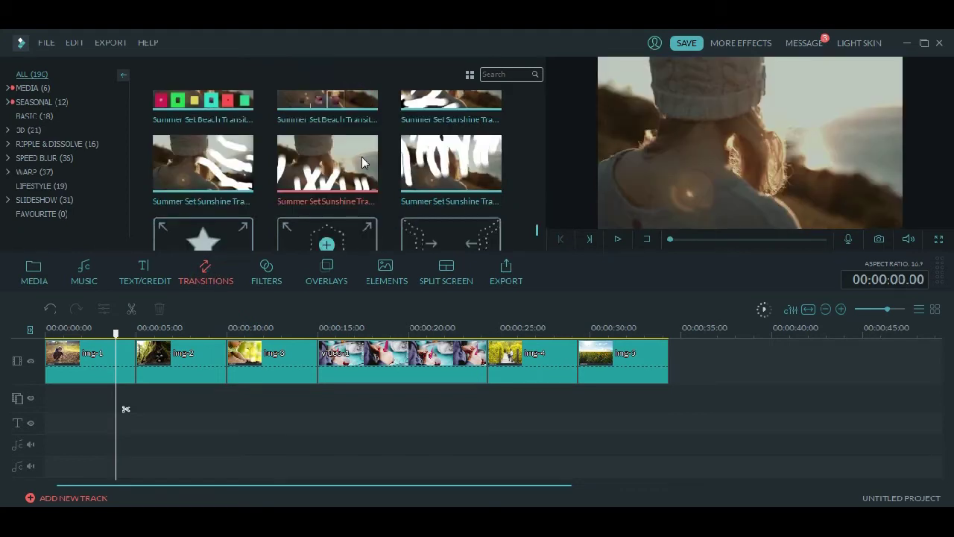
drag(325, 173, 118, 363)
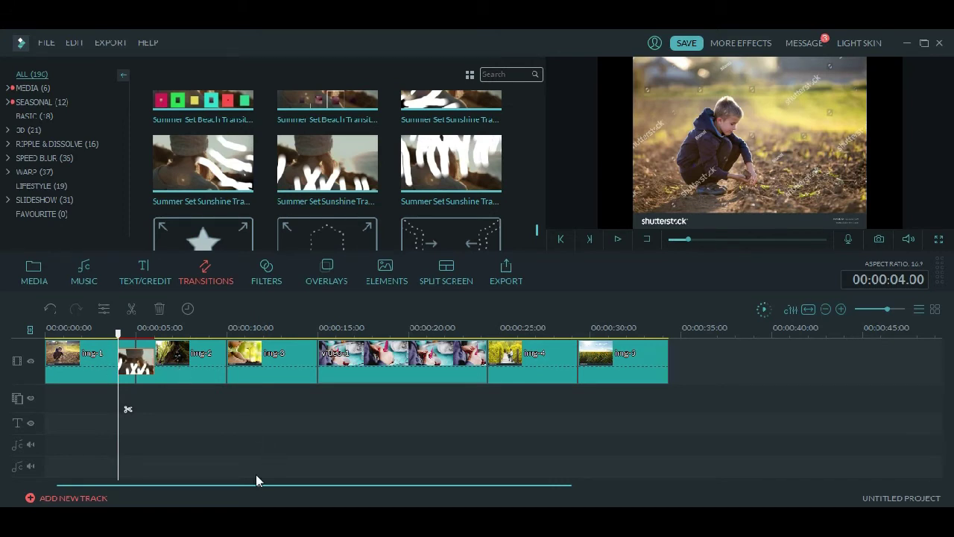
Add the Summer Set Beach transition with coloured squares between img-2 and img-3.
click(212, 332)
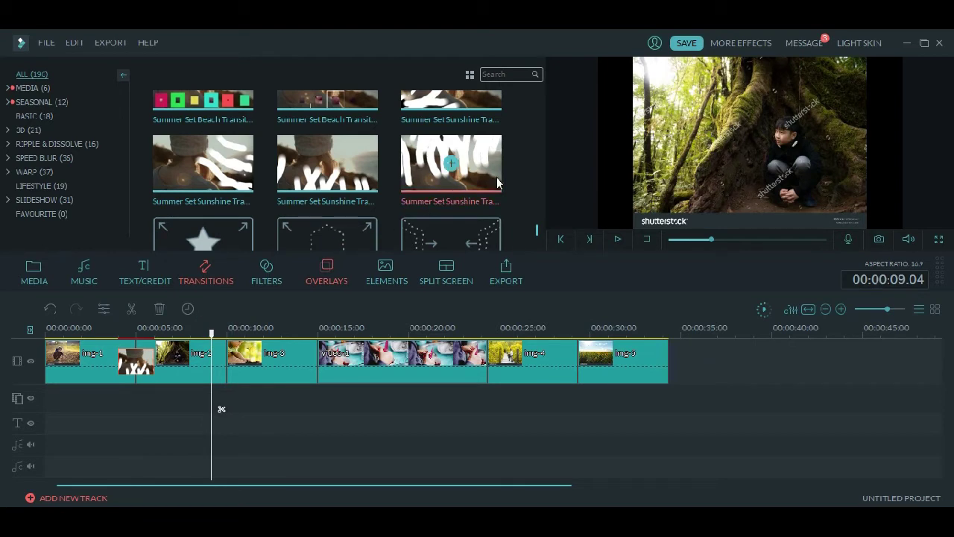
scroll(514, 166, up, 3)
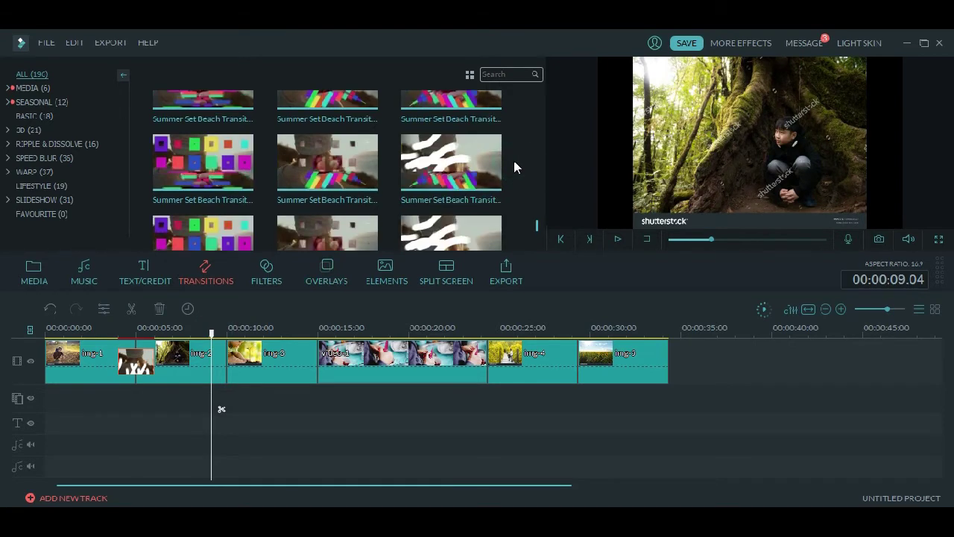
double_click(205, 243)
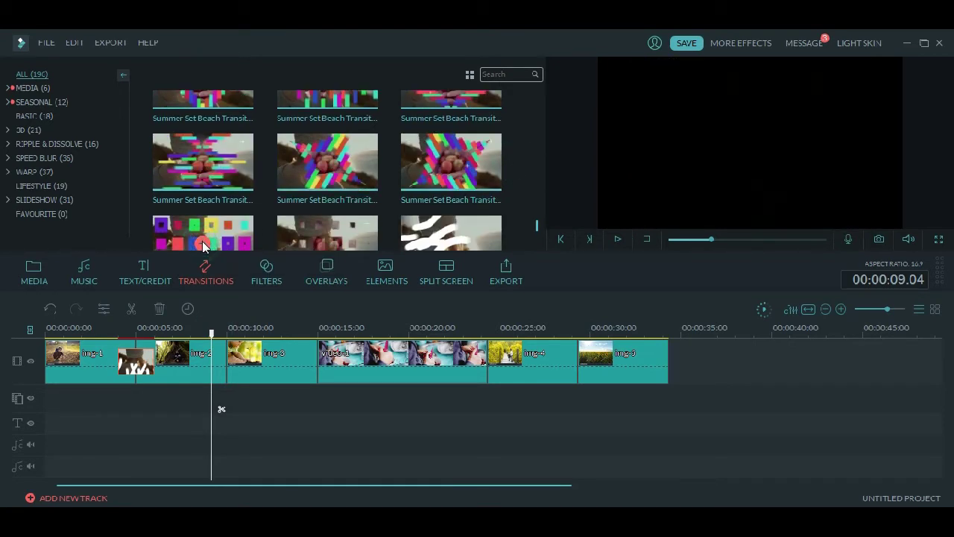
Add the left-half red Modern Material Pack transition between img-3 and video-1, and the lower-half red one between video-1 and img-4.
click(308, 331)
scroll(518, 170, down, 3)
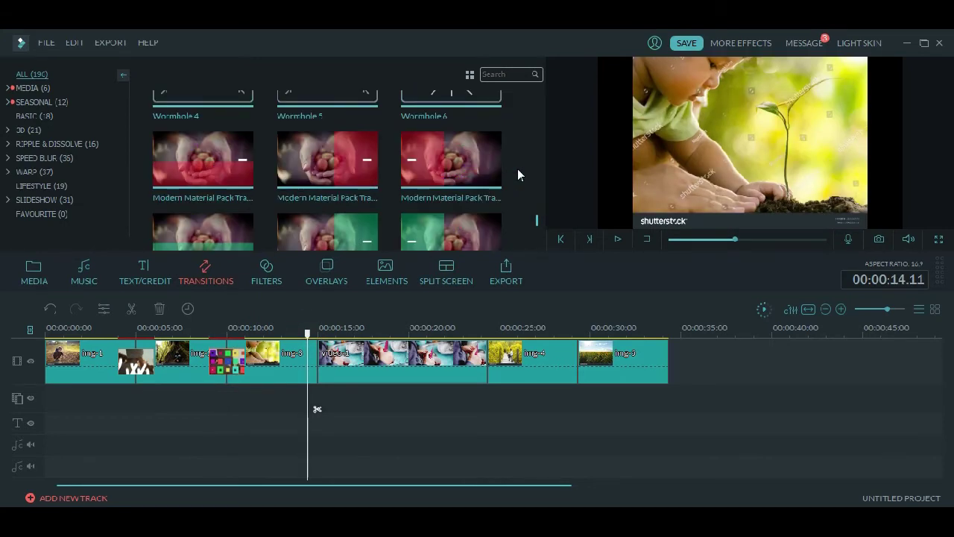
scroll(514, 169, up, 1)
scroll(486, 173, down, 1)
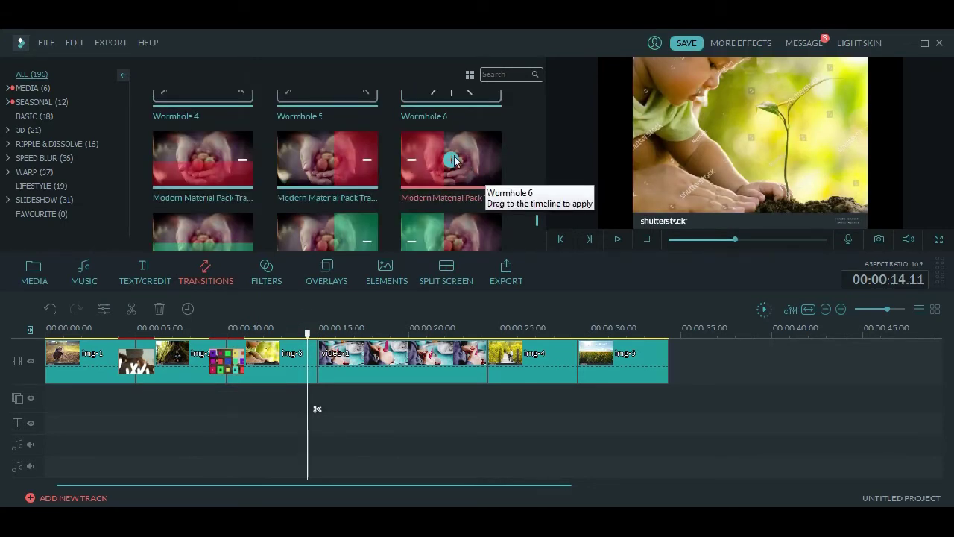
click(452, 160)
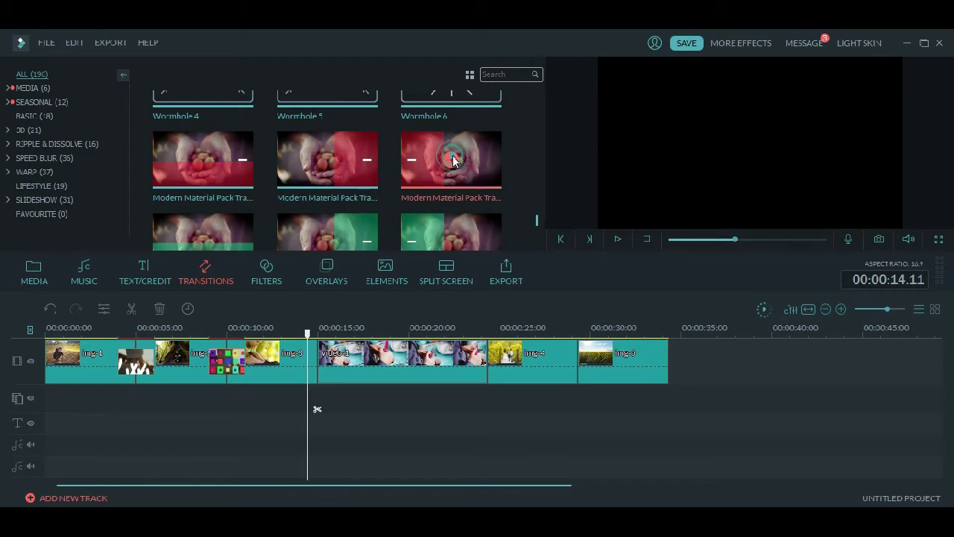
click(477, 333)
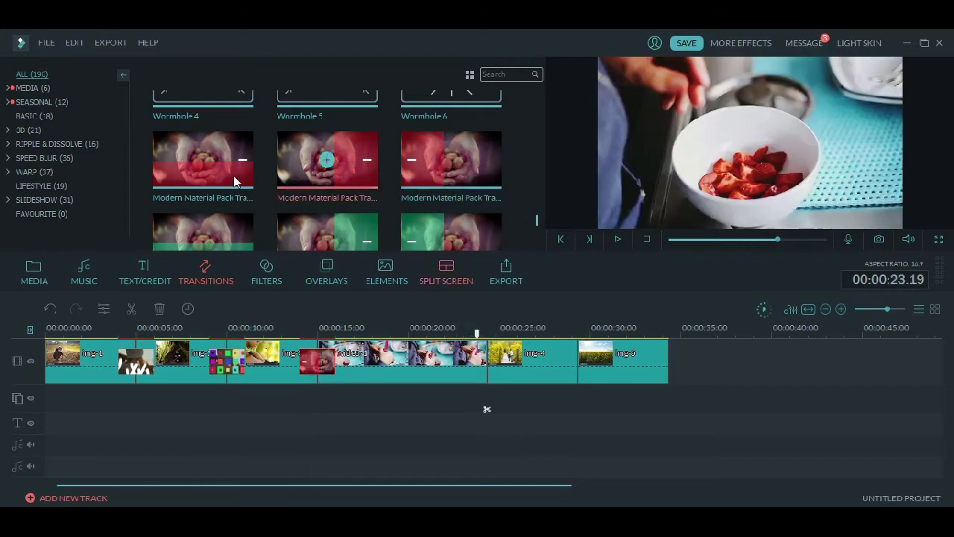
click(205, 162)
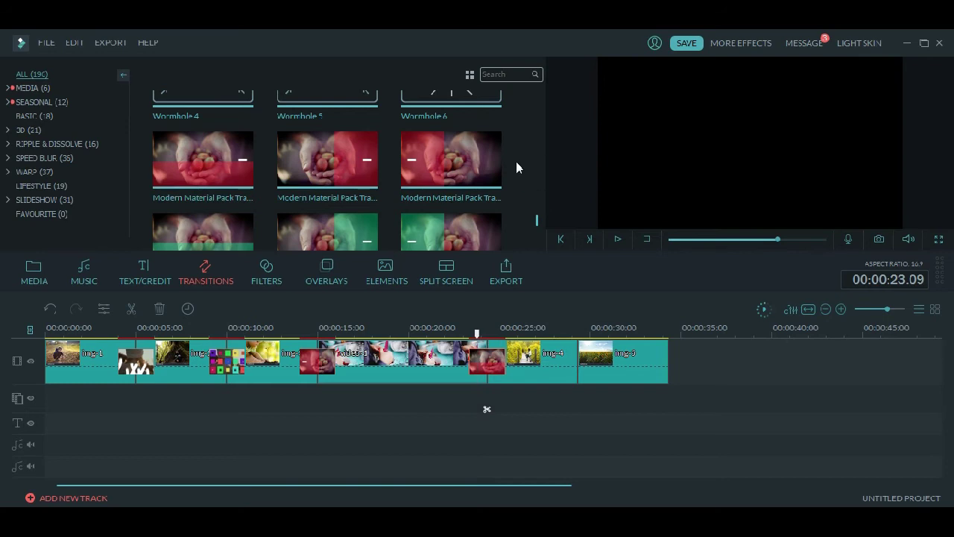
Replace the transition between video-1 and img-4 with the random-line transition showing vertical striped bars and an arrow.
scroll(516, 161, down, 10)
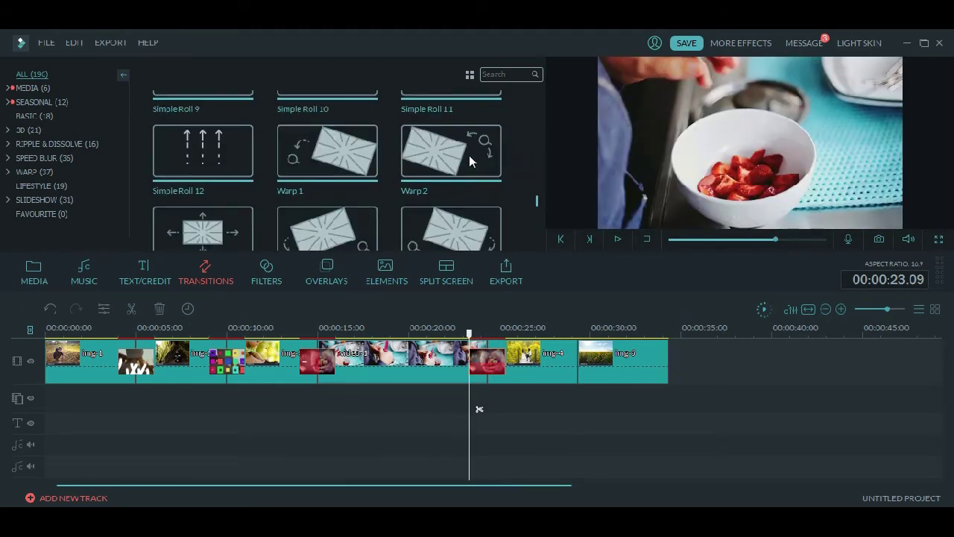
scroll(469, 161, up, 5)
scroll(503, 174, up, 6)
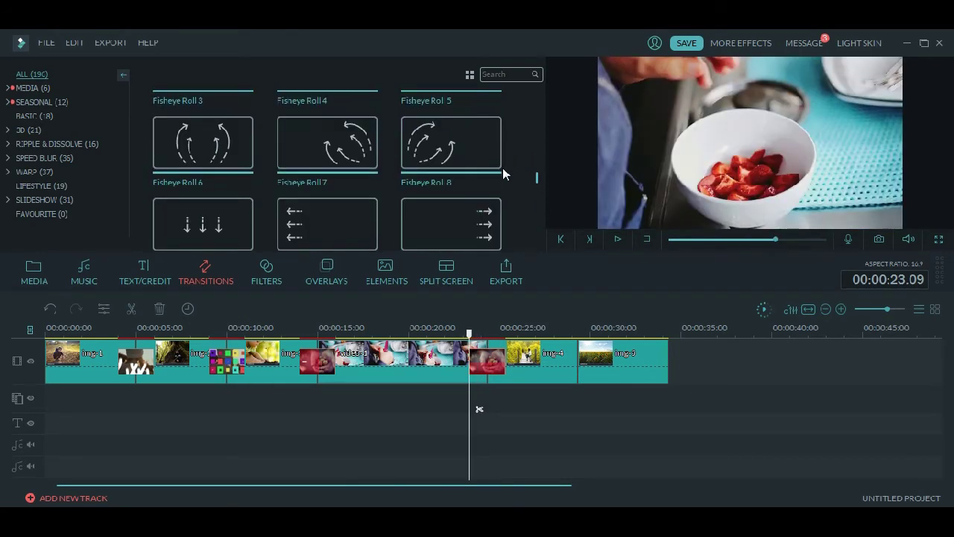
mouse_move(340, 224)
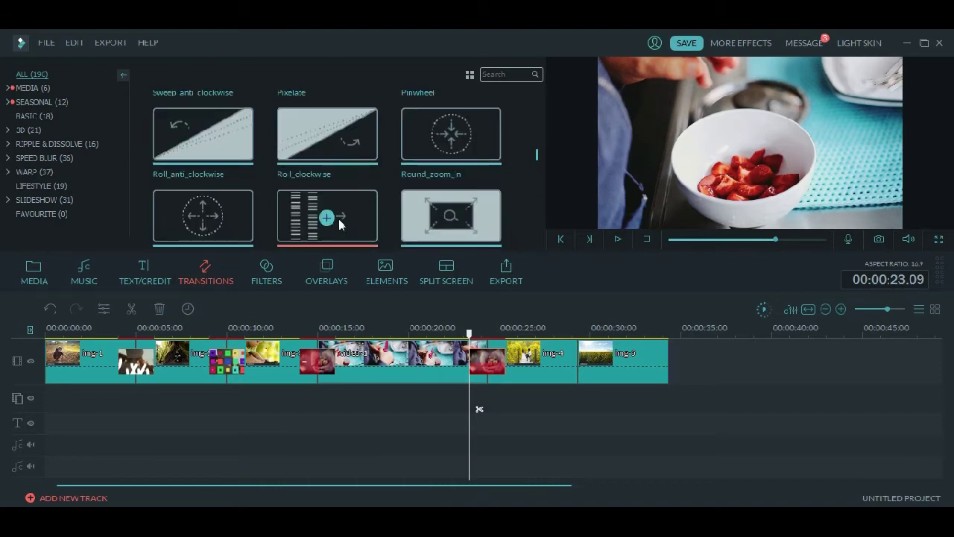
click(328, 221)
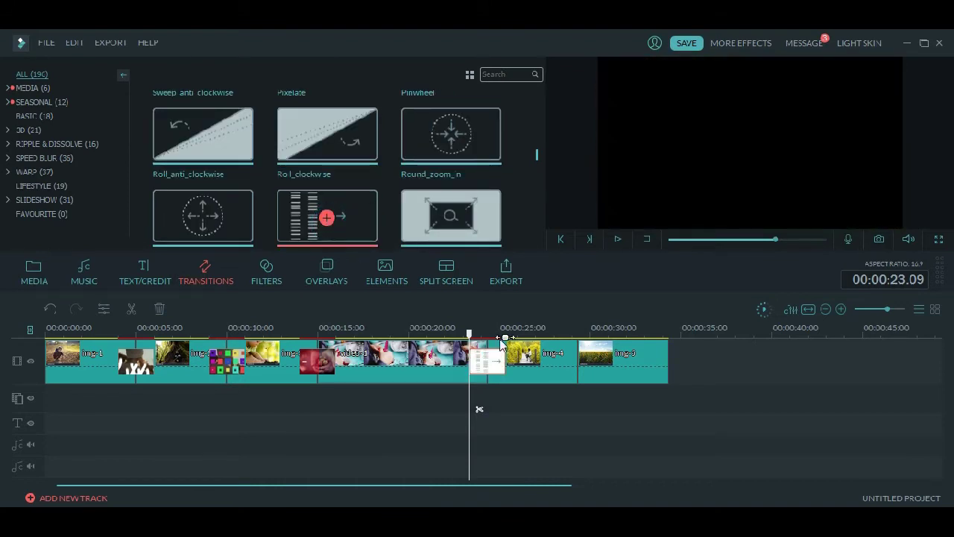
Add the Grid_zoom_in transition between img-4 and img-5.
click(561, 337)
mouse_move(489, 208)
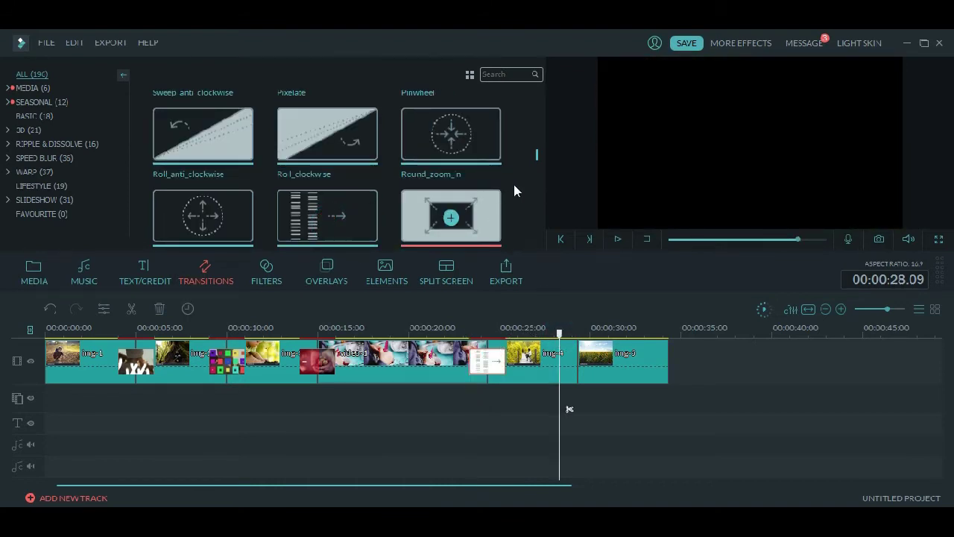
scroll(530, 175, up, 3)
click(452, 127)
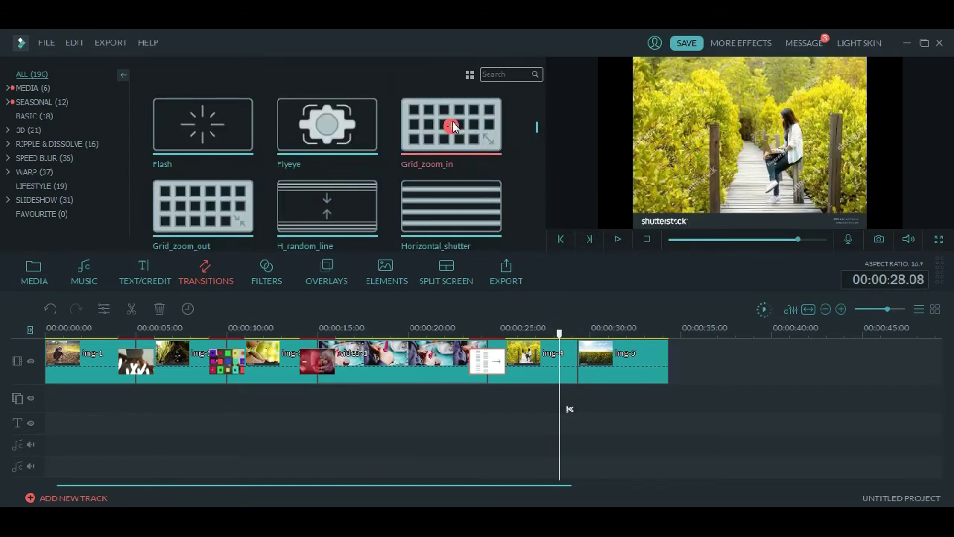
click(452, 126)
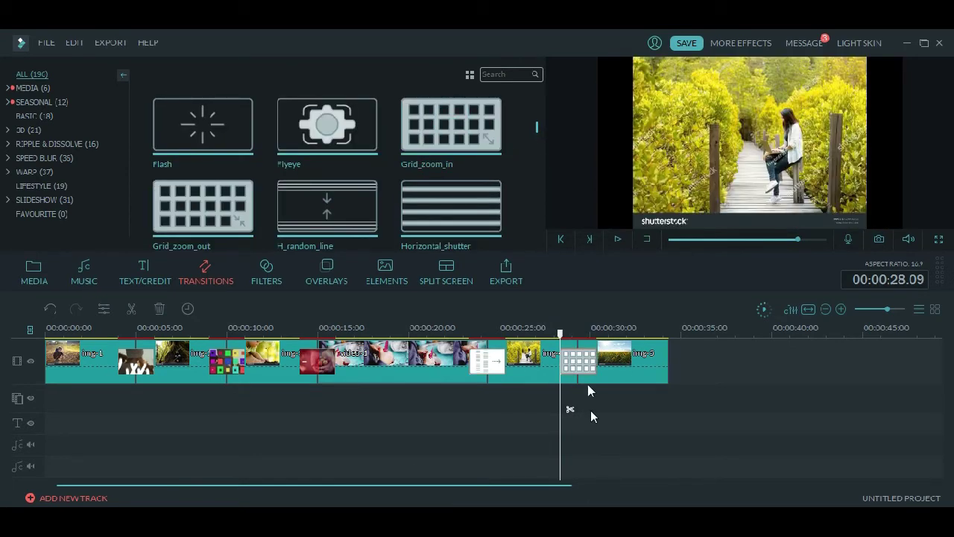
Preview the sequence from the beginning through the first two transitions.
drag(501, 334, 25, 330)
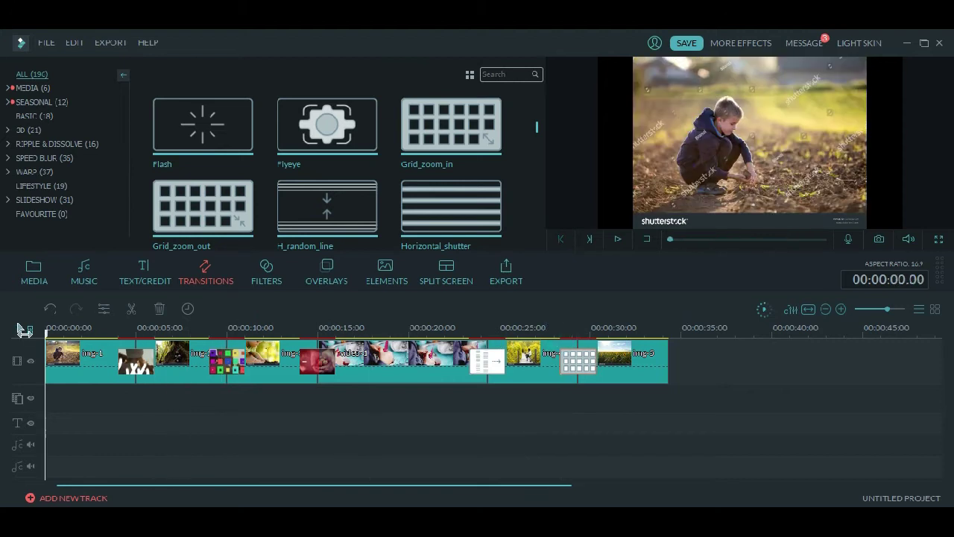
click(617, 240)
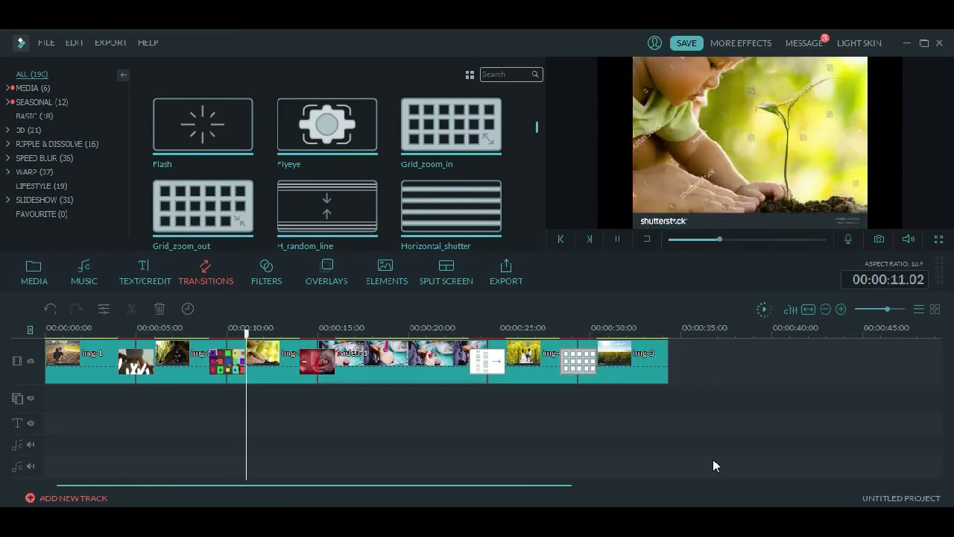
key(space)
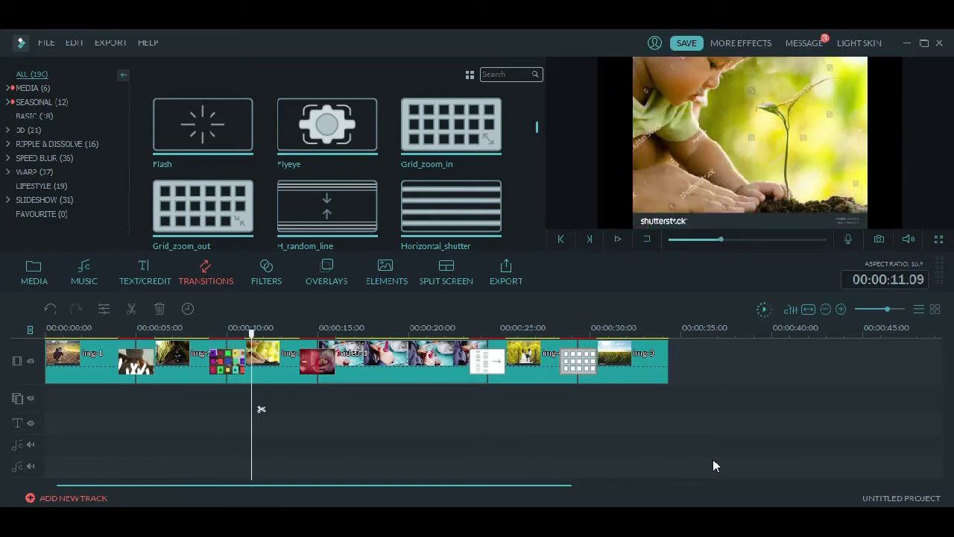
Shorten img-1, img-2 and img-3 so that they end at 00:00:02.05, 00:00:05.03 and 00:00:07.14 on the timeline.
click(131, 346)
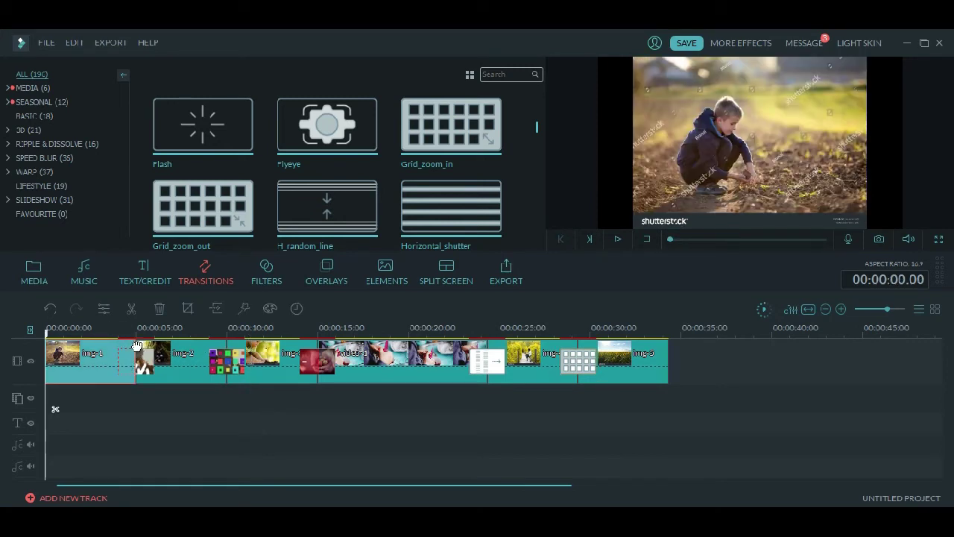
drag(135, 344, 86, 343)
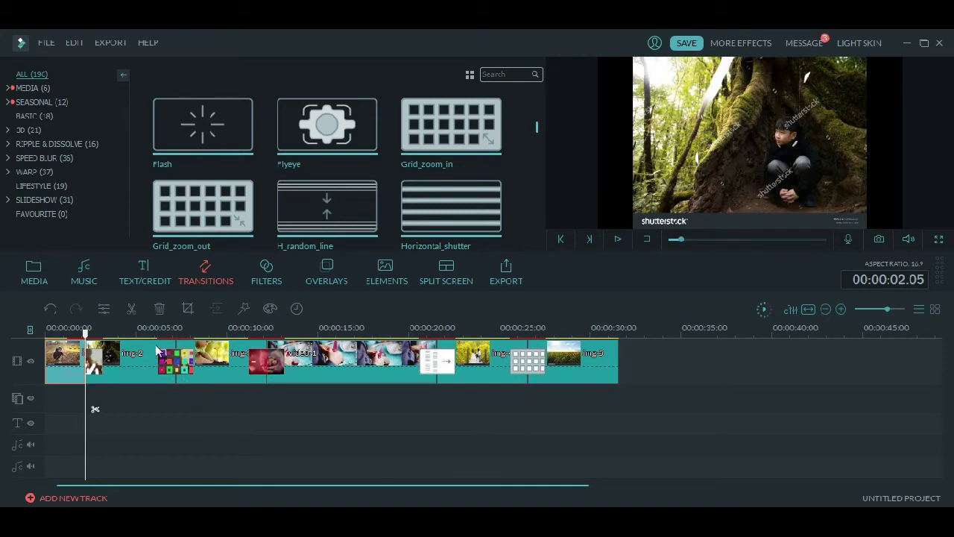
drag(158, 350, 173, 348)
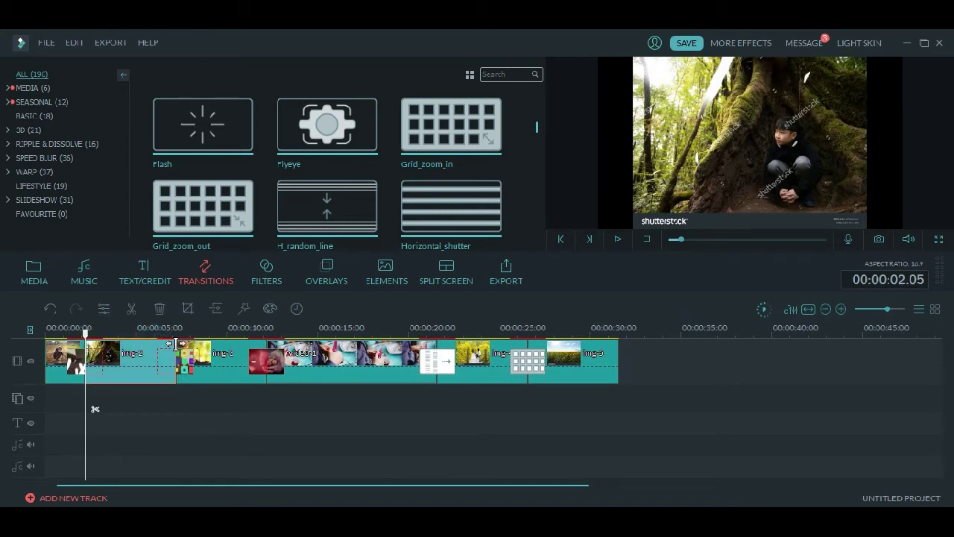
drag(158, 343, 138, 344)
click(165, 363)
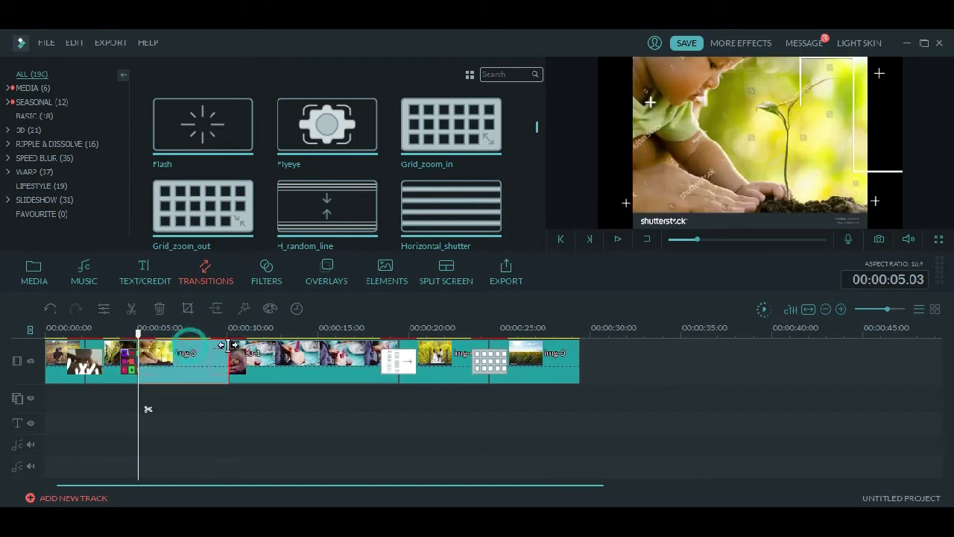
drag(228, 345, 183, 344)
Shorten video-1 to end at 00:00:13.09 and img-4 at 00:00:16.03, and trim img-5 to roughly half its length.
click(250, 357)
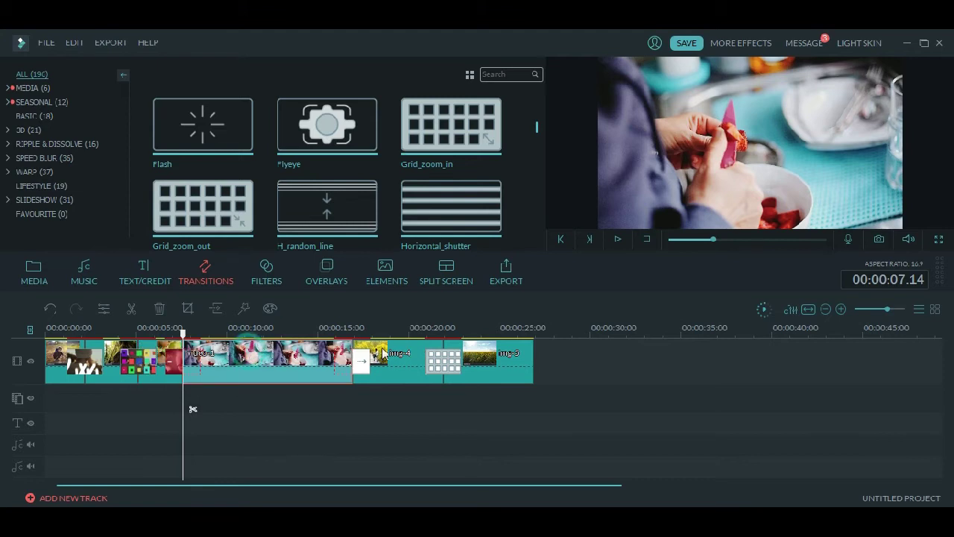
drag(351, 345, 288, 345)
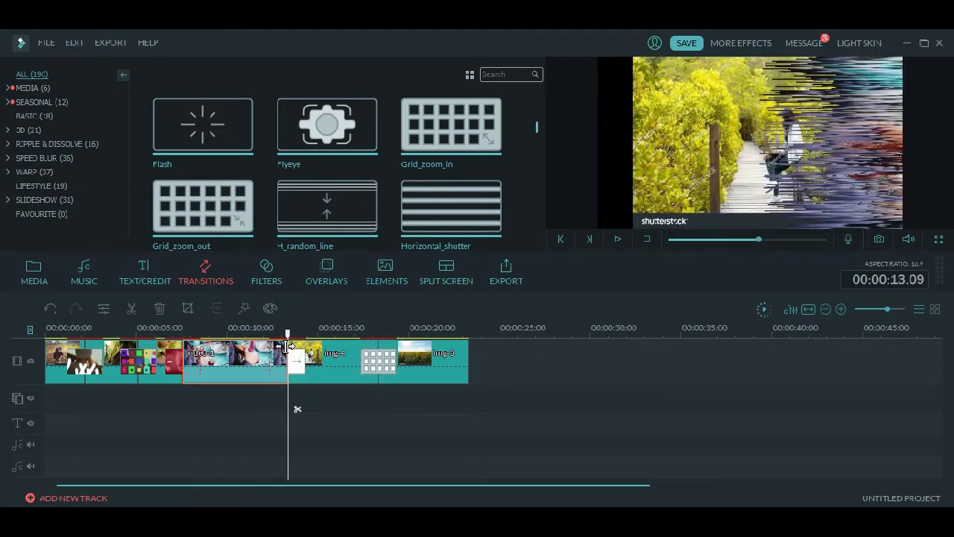
click(356, 355)
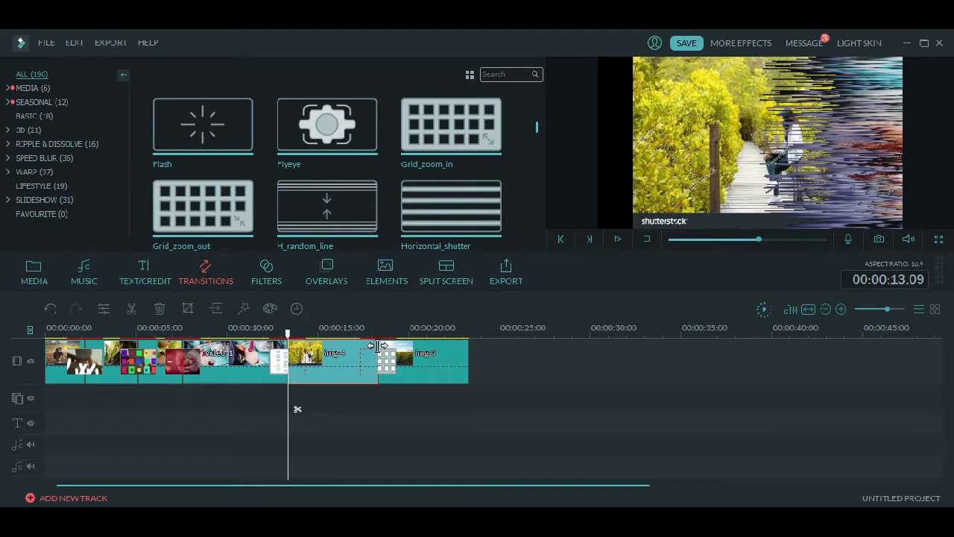
drag(378, 345, 338, 345)
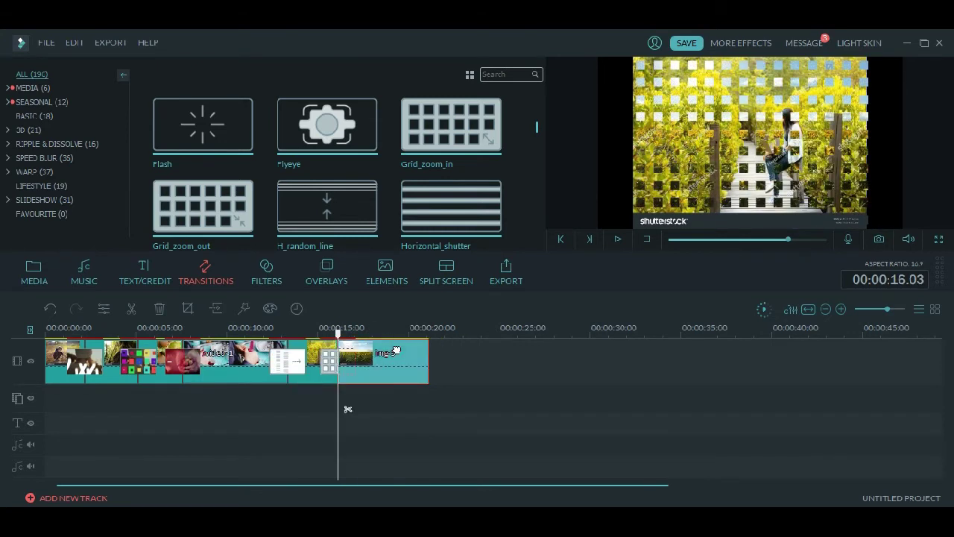
drag(428, 357, 385, 357)
Play the shortened sequence from the start through to img-5.
click(37, 329)
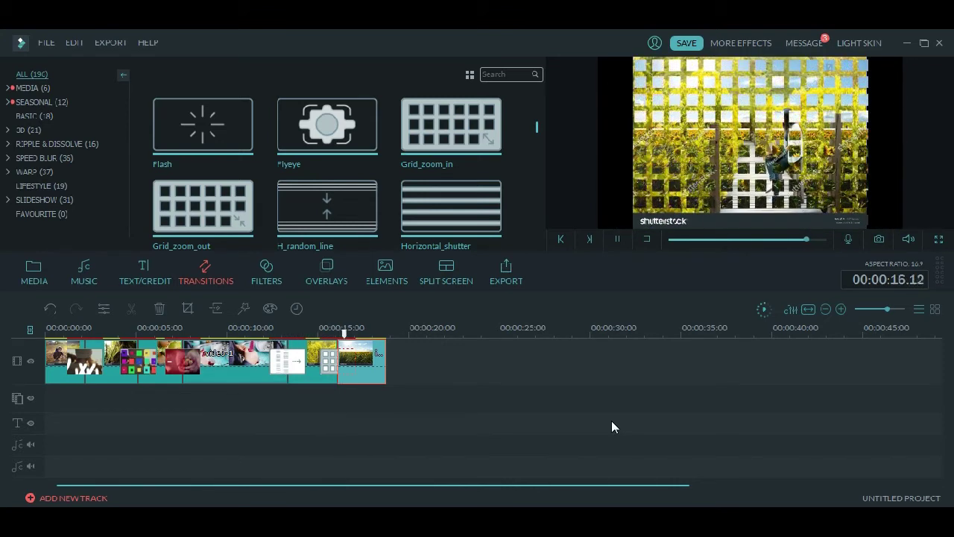
key(space)
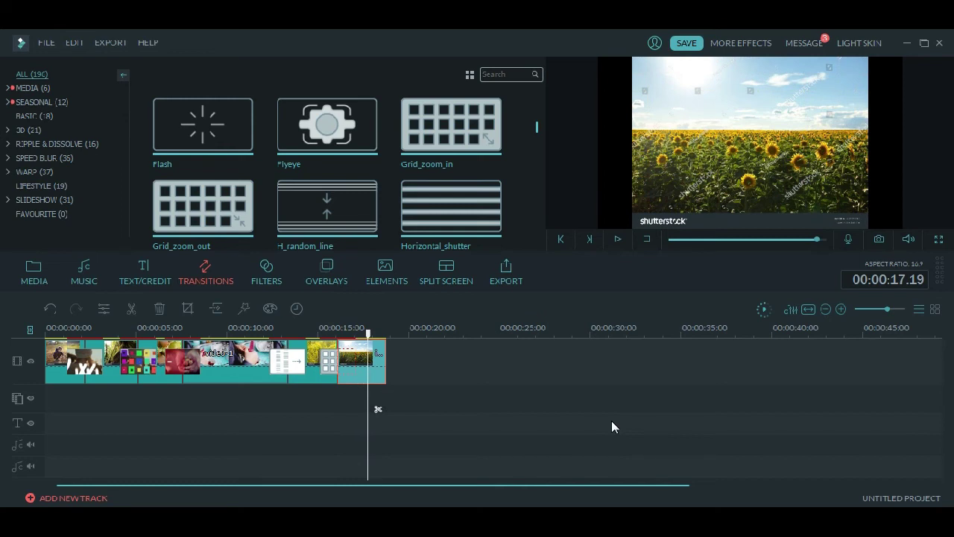
Place the LowerThirds 5 title on the text track at 00:00:12.19, near the end of video-1.
drag(889, 313, 895, 313)
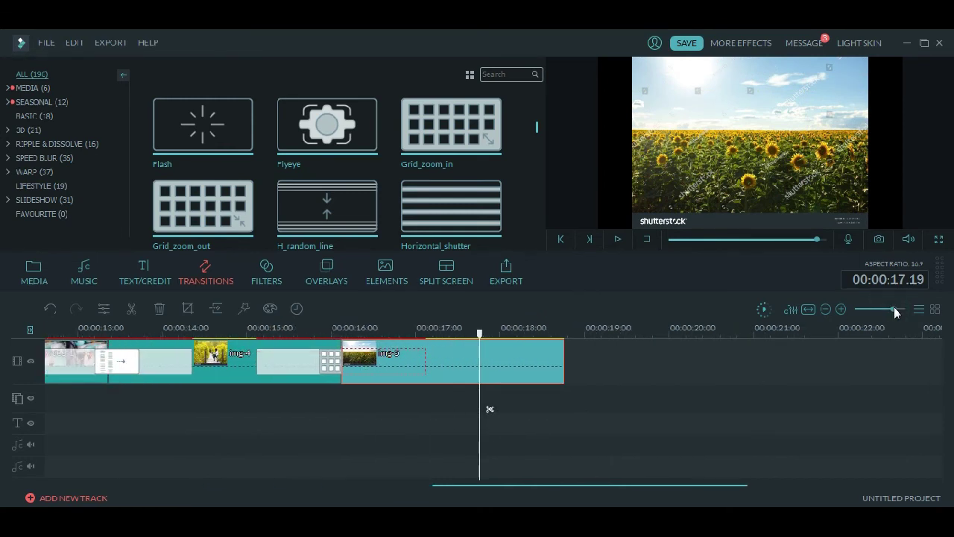
click(153, 274)
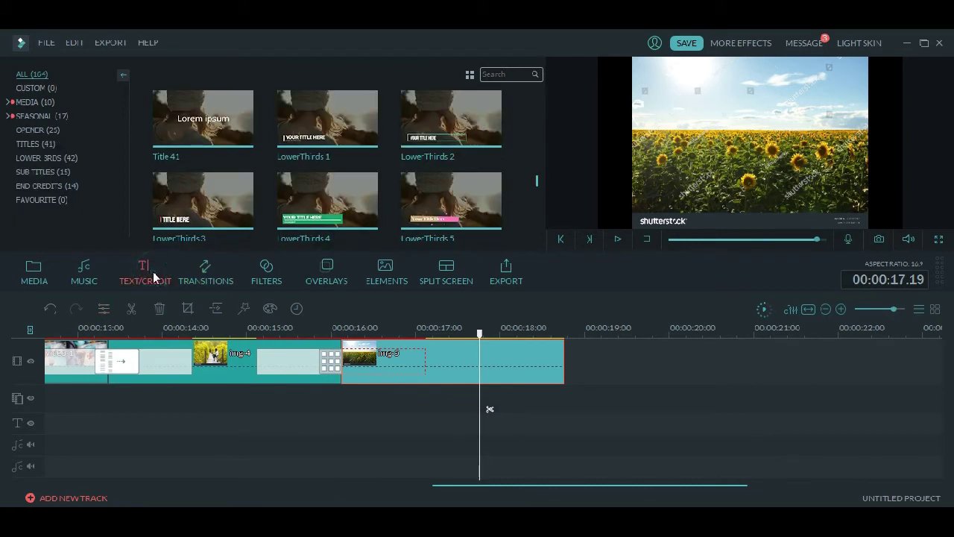
scroll(519, 152, down, 1)
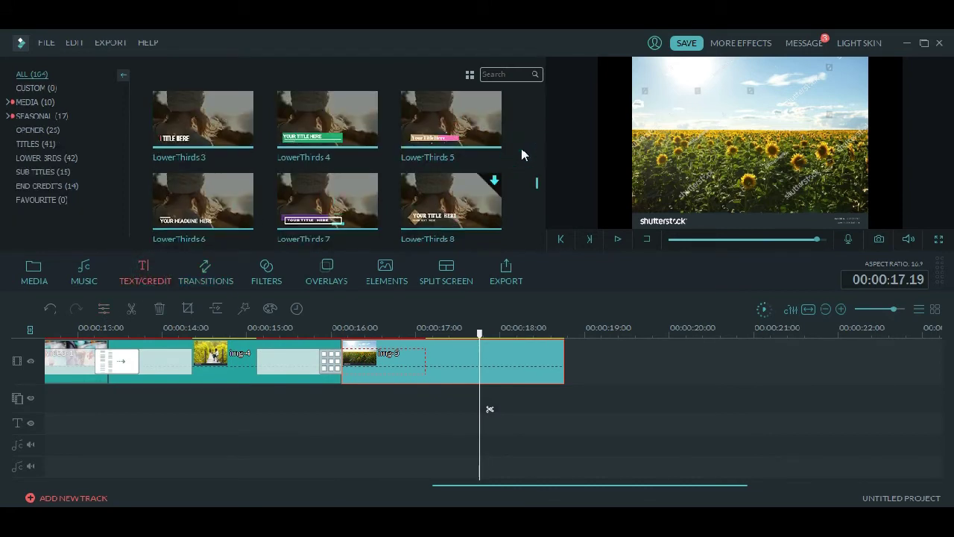
click(454, 118)
drag(307, 297, 67, 415)
Trim the LowerThirds 5 title clip to run from 00:00:12.23 to 00:00:13.15.
click(227, 423)
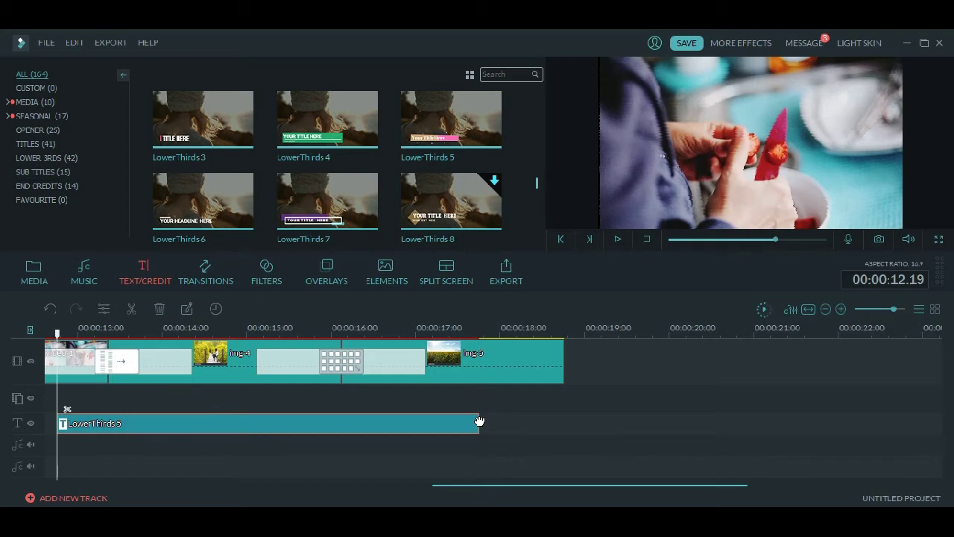
drag(477, 422, 125, 424)
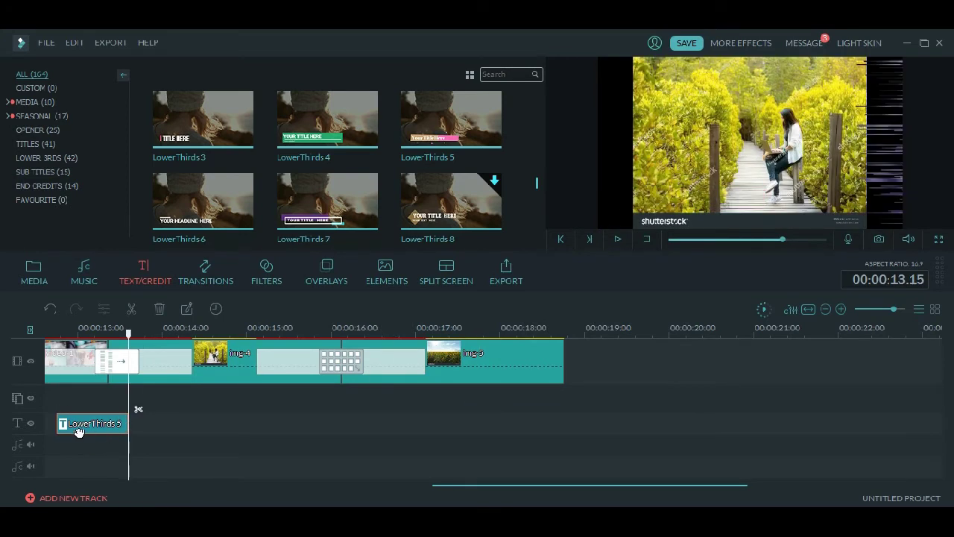
drag(60, 424, 71, 424)
Replace the lower-third title's placeholder text with "My Text" and accept the edit.
double_click(105, 424)
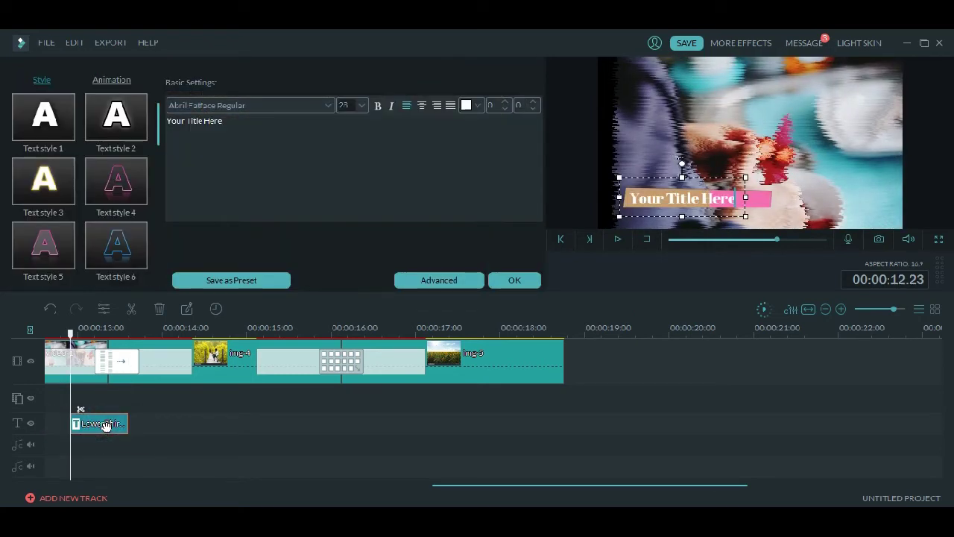
click(270, 132)
triple_click(295, 122)
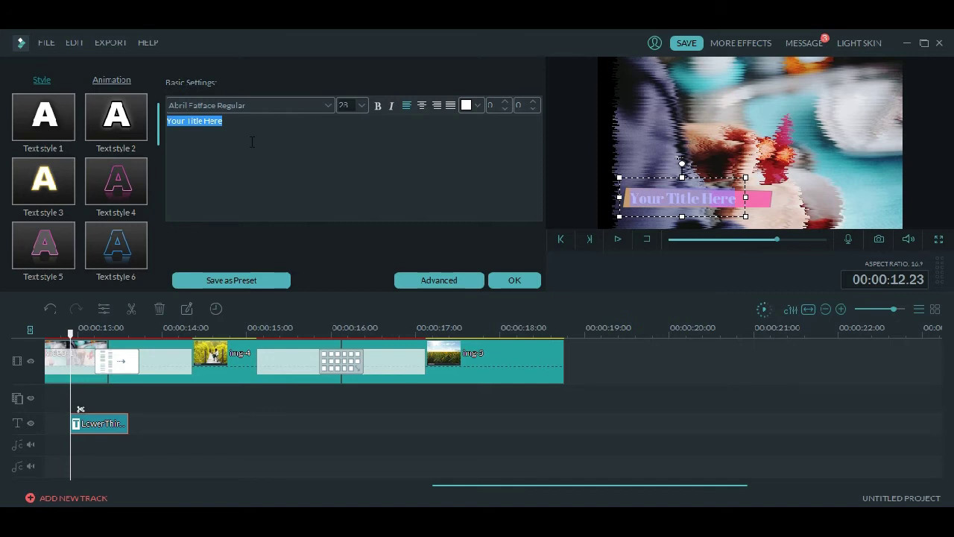
text(My Text)
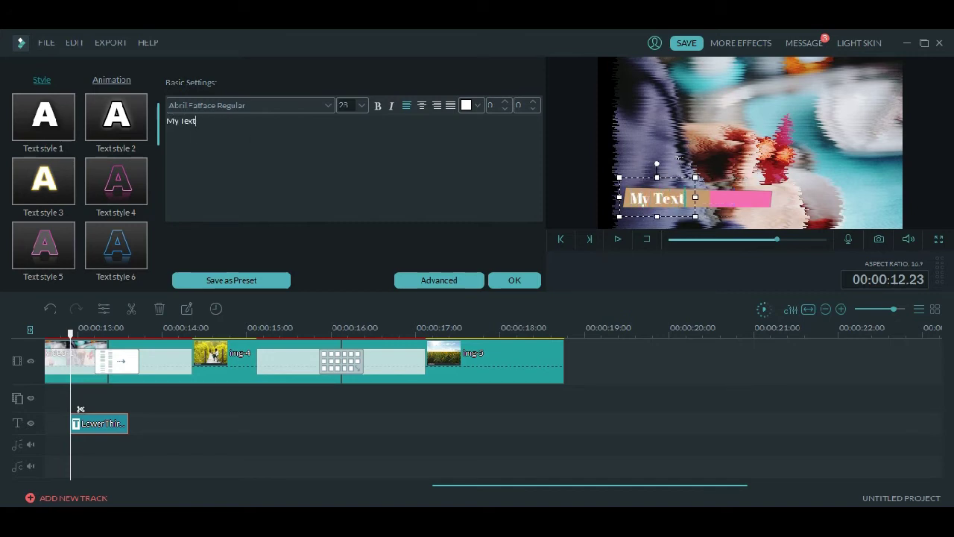
click(513, 280)
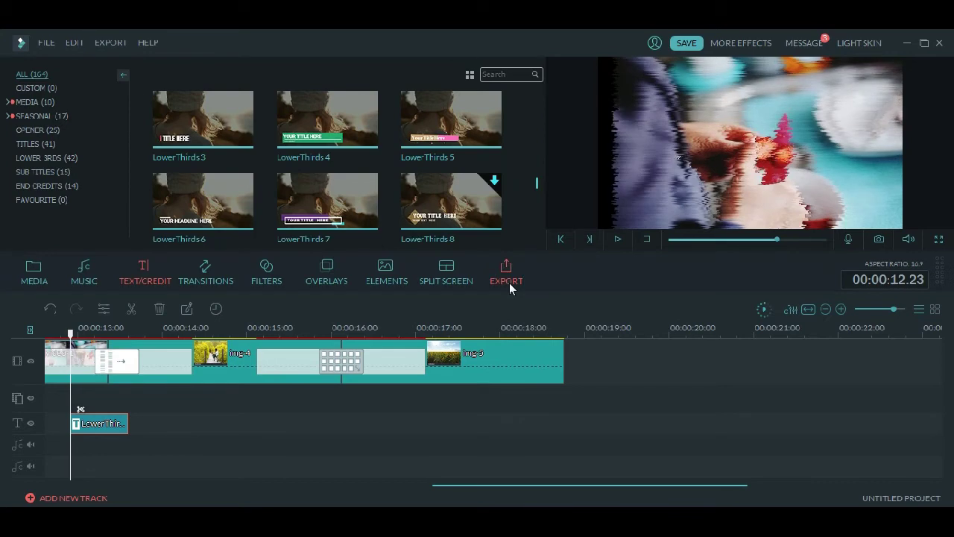
Play back the section around the title clip, starting from 00:00:12.17.
drag(73, 340, 47, 333)
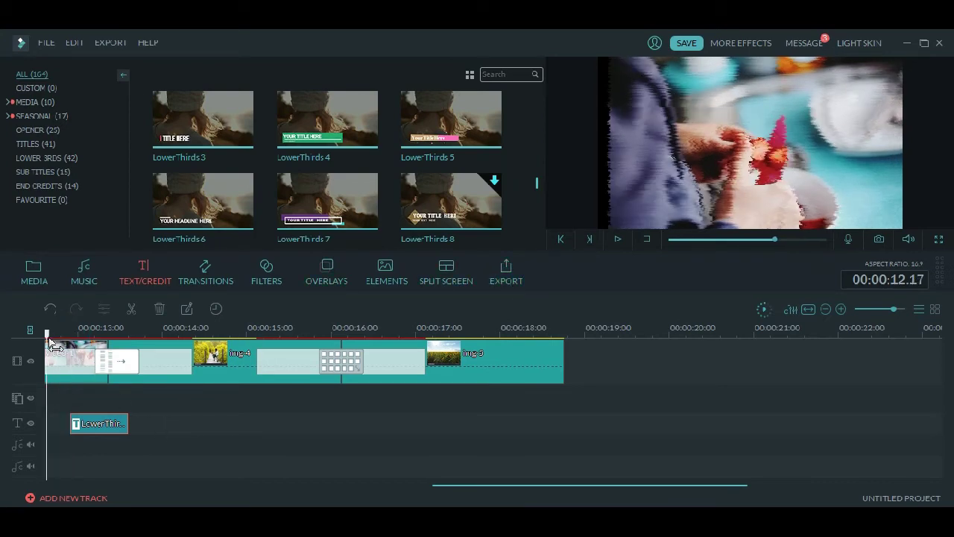
key(space)
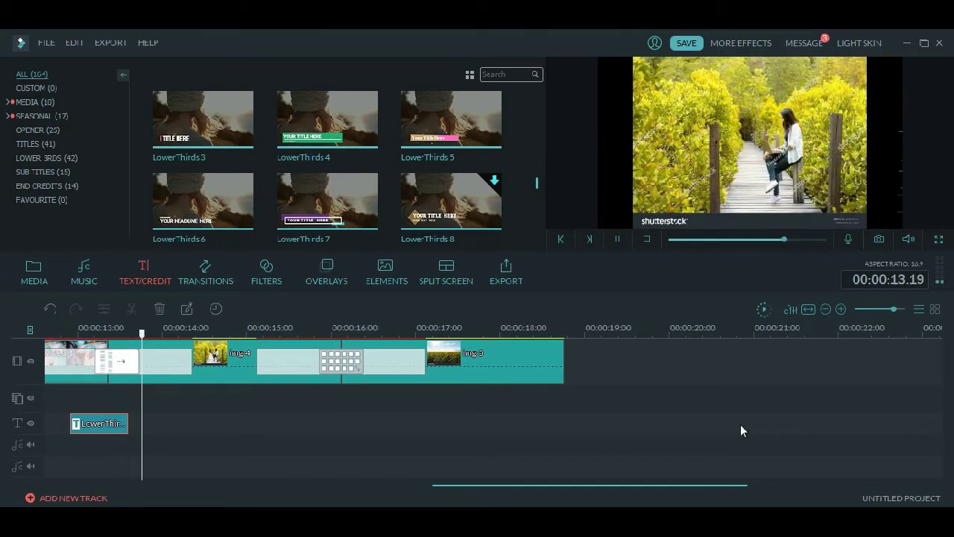
key(space)
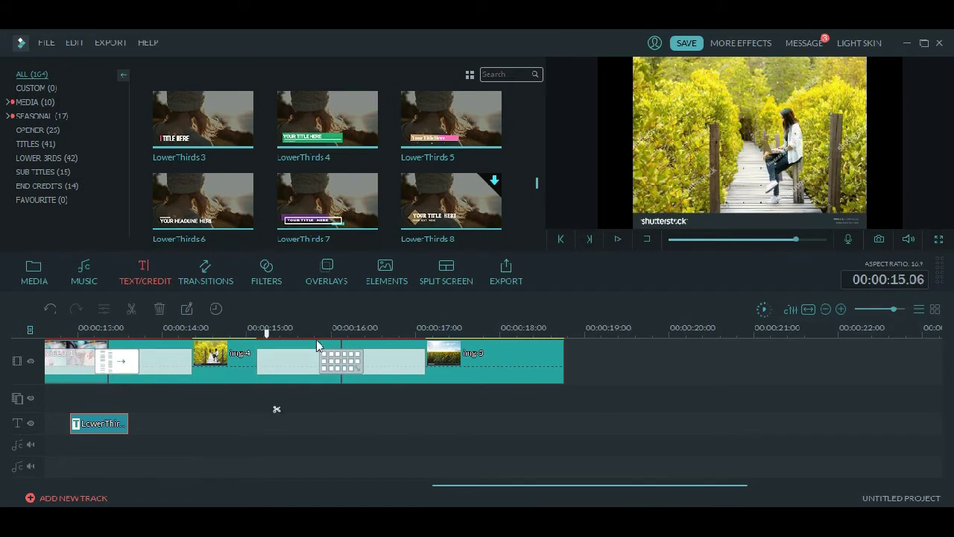
Move the title clip along the text track to 00:00:03.04, under img-2.
drag(94, 430, 193, 428)
click(241, 434)
drag(489, 485, 226, 489)
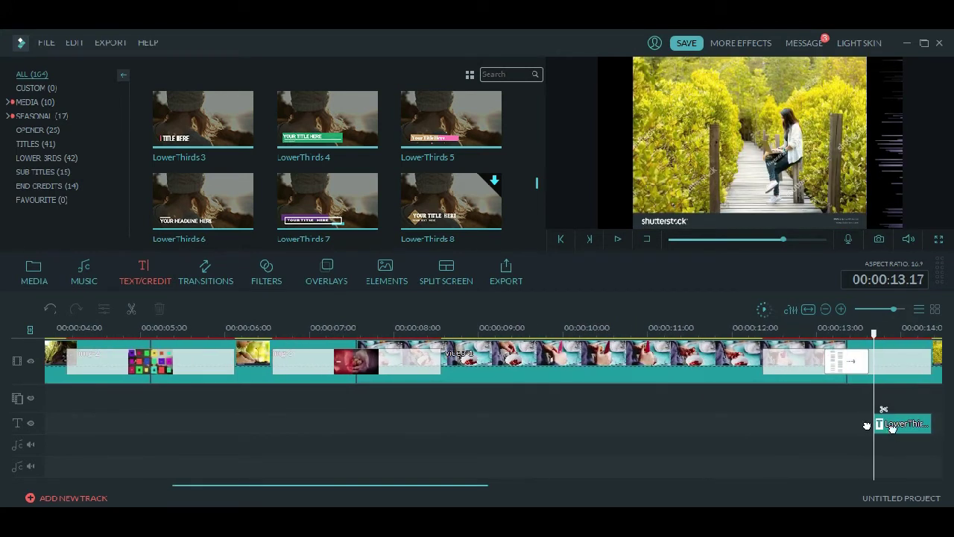
drag(892, 429, 158, 414)
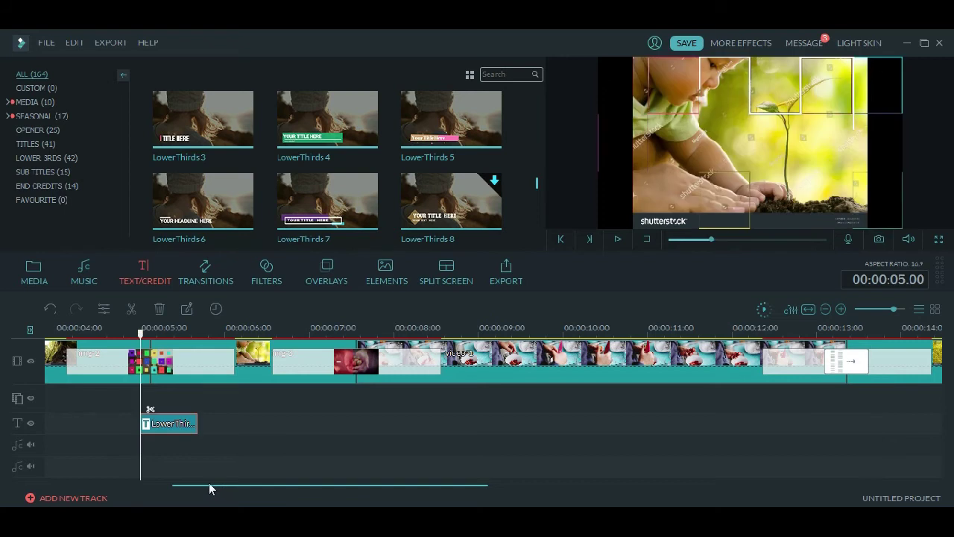
drag(210, 486, 89, 485)
drag(496, 436, 336, 428)
drag(894, 312, 890, 309)
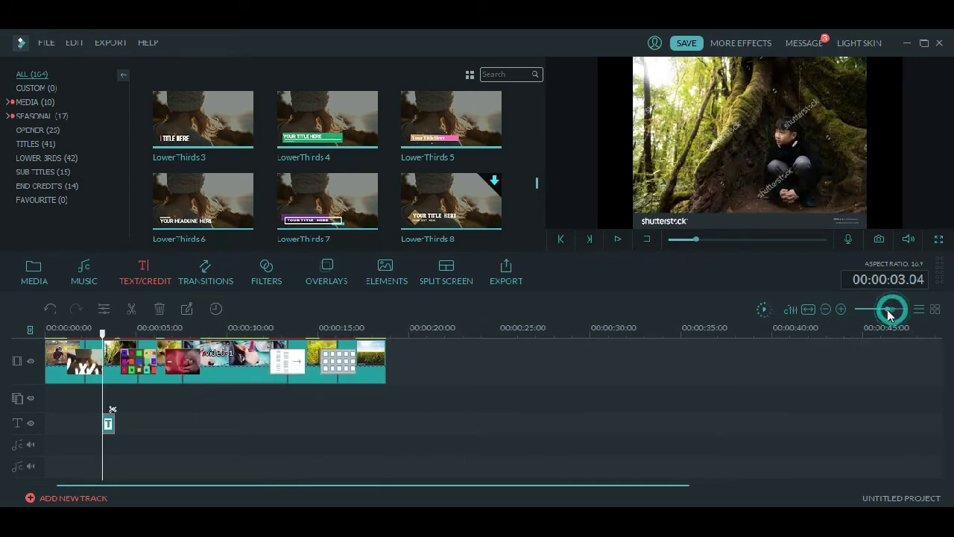
Extend the end of the LowerThirds 5 title clip to about 4 seconds and play back that section.
mouse_move(232, 425)
mouse_down()
mouse_move(127, 420)
mouse_move(244, 425)
mouse_up()
key(space)
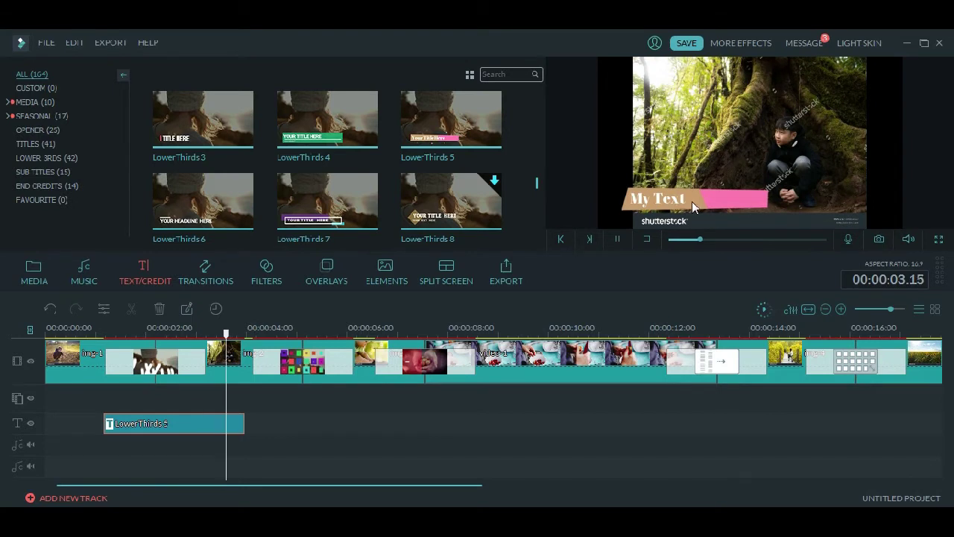
key(space)
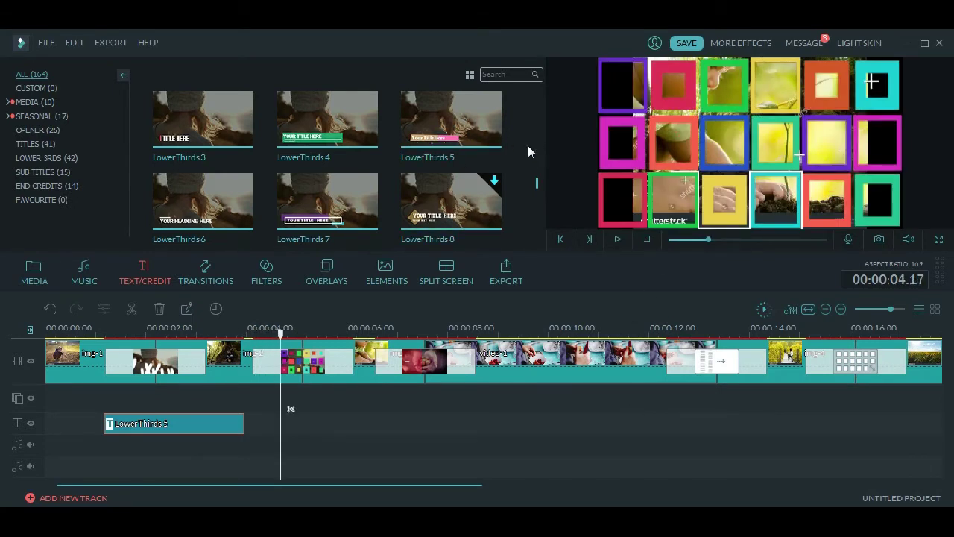
Place the Summer Set Sunshine Lower Thirds 1 title on the text track at 00:00:04.17 and trim its end to 00:00:07.19.
scroll(523, 147, down, 4)
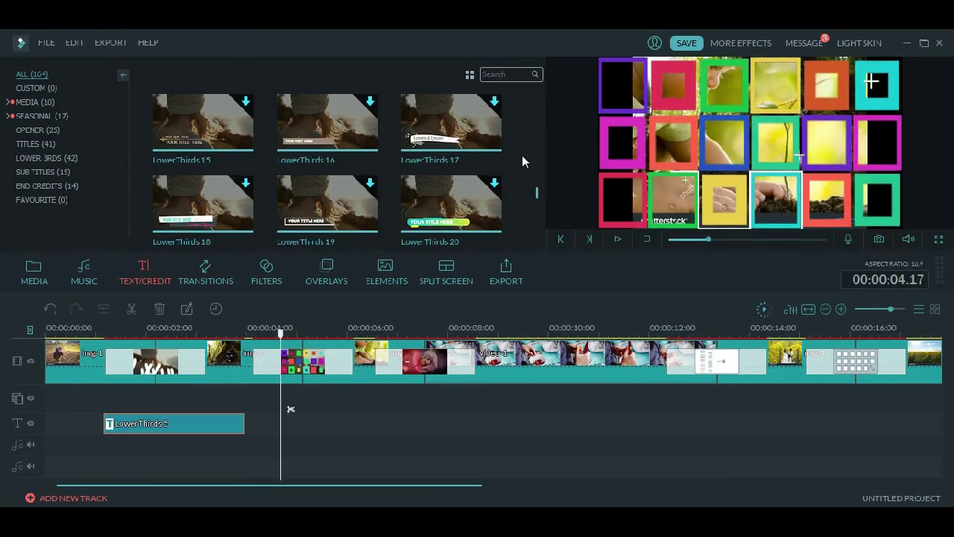
scroll(522, 155, down, 10)
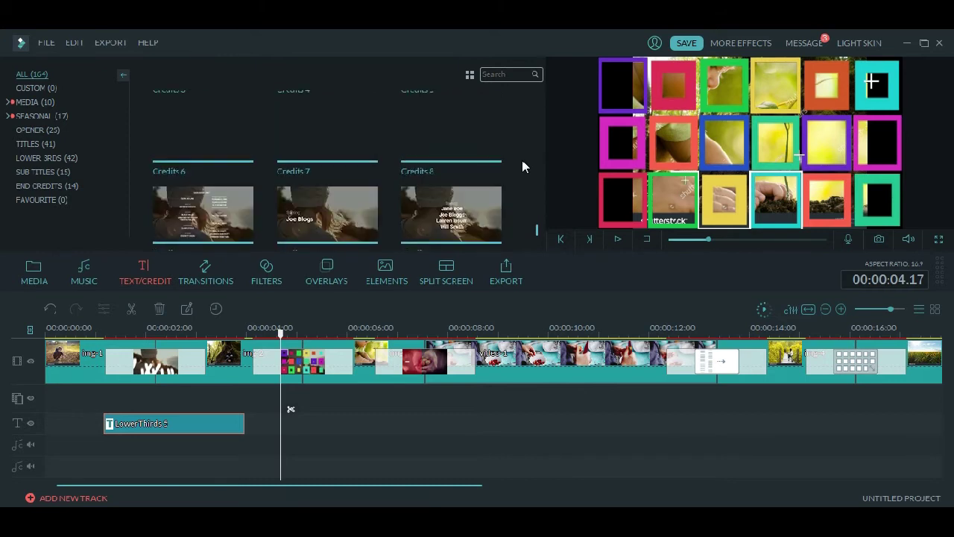
scroll(522, 160, up, 15)
scroll(522, 161, up, 10)
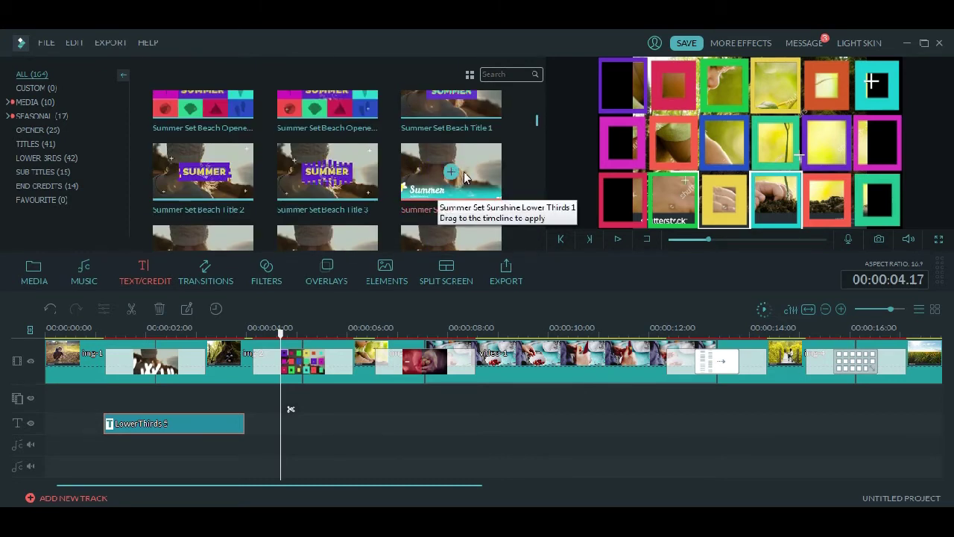
drag(442, 193, 291, 433)
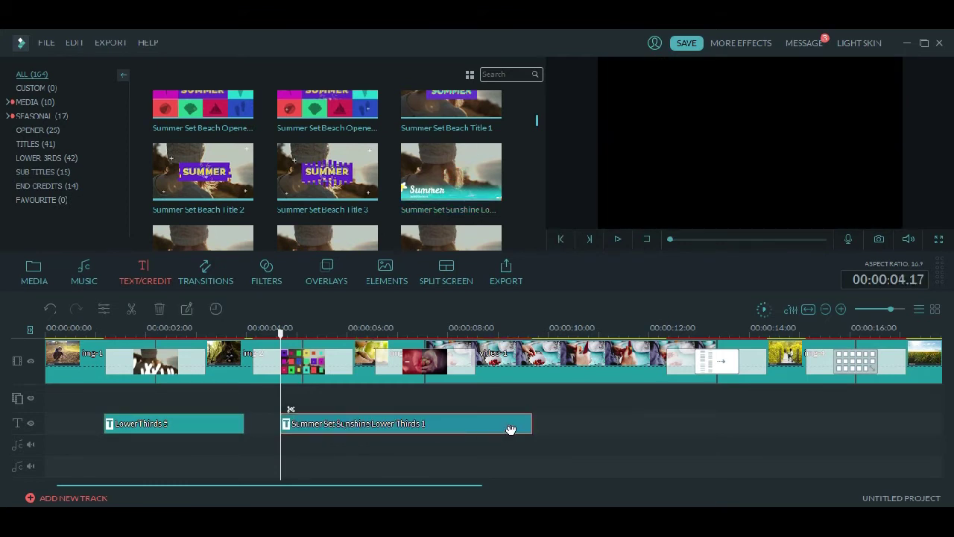
drag(532, 423, 436, 426)
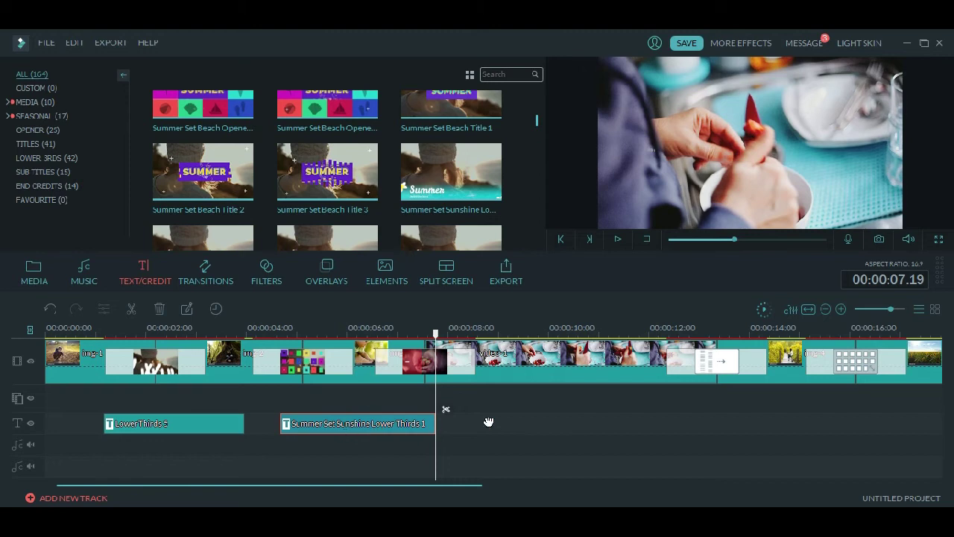
Clear the Sunshine title's subtitle text and replace its main "Summer" text with "New Text".
double_click(431, 423)
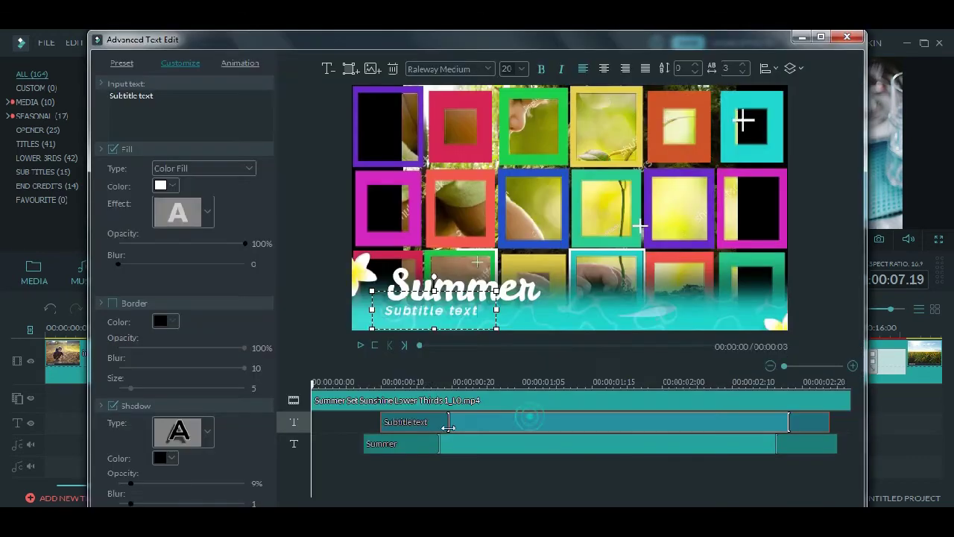
triple_click(173, 92)
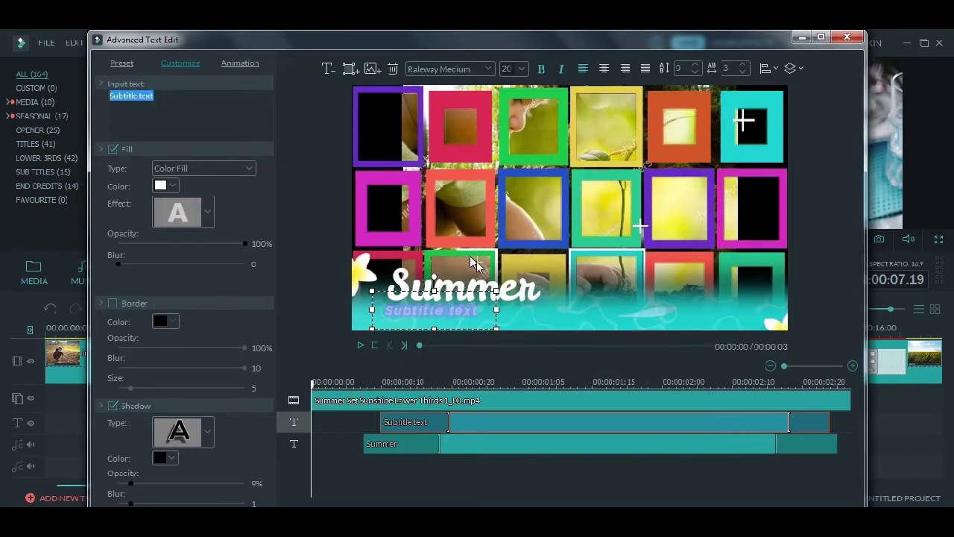
click(471, 263)
triple_click(165, 95)
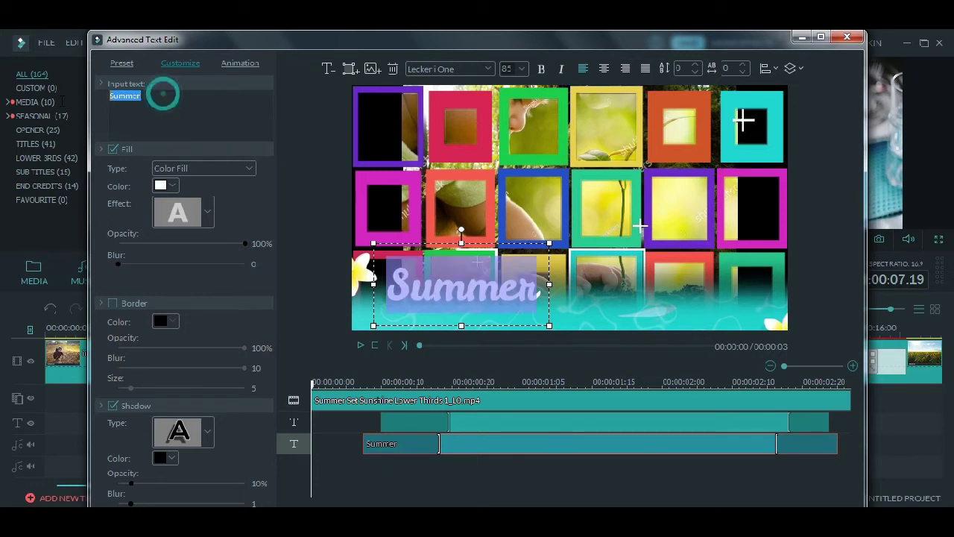
text(New R)
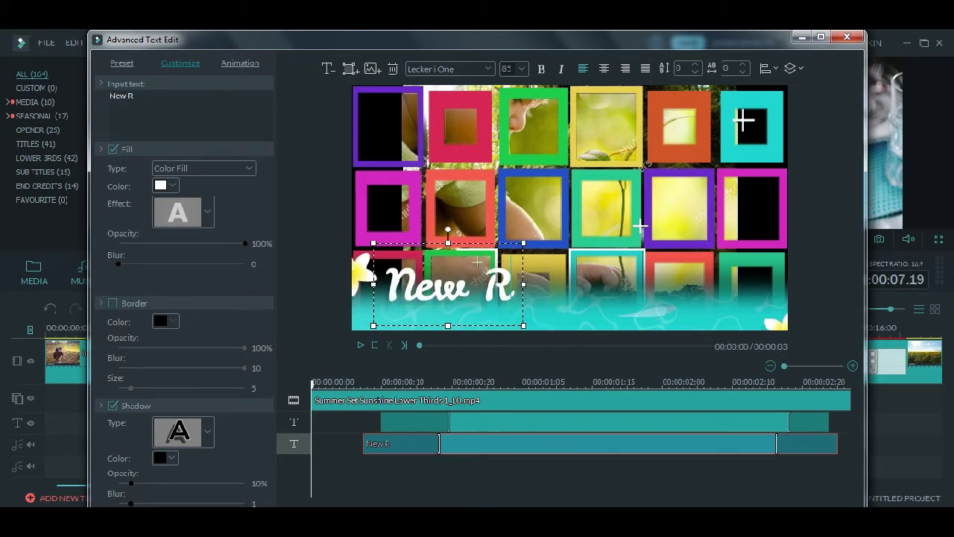
key(BackSpace)
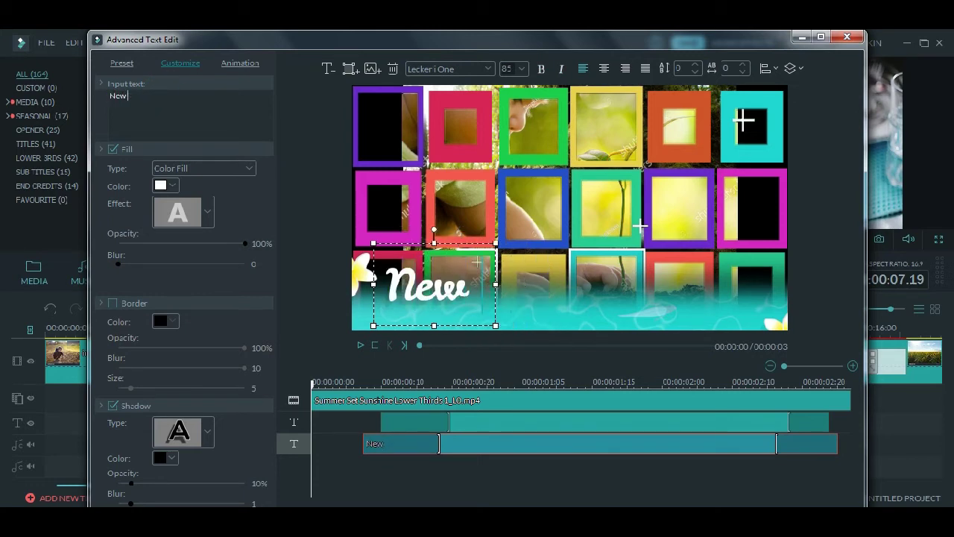
text(Text)
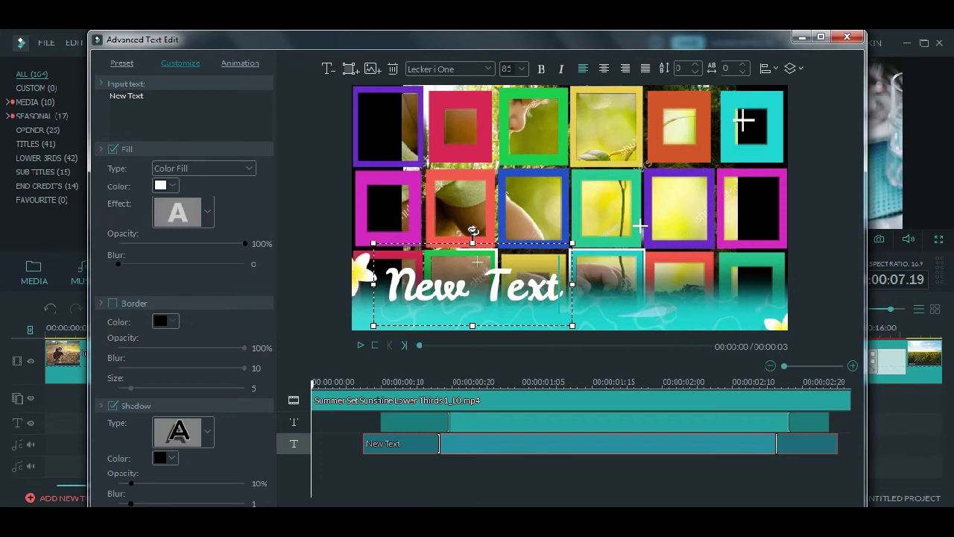
Tilt the "New Text" title slightly counterclockwise, apply the Up Dir Insert animation and accept the edit.
drag(473, 230, 462, 229)
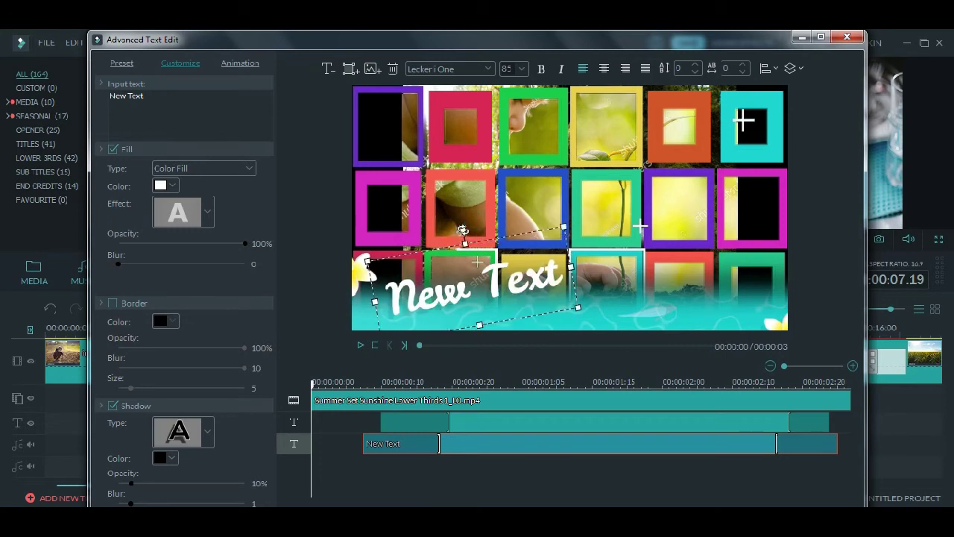
double_click(686, 42)
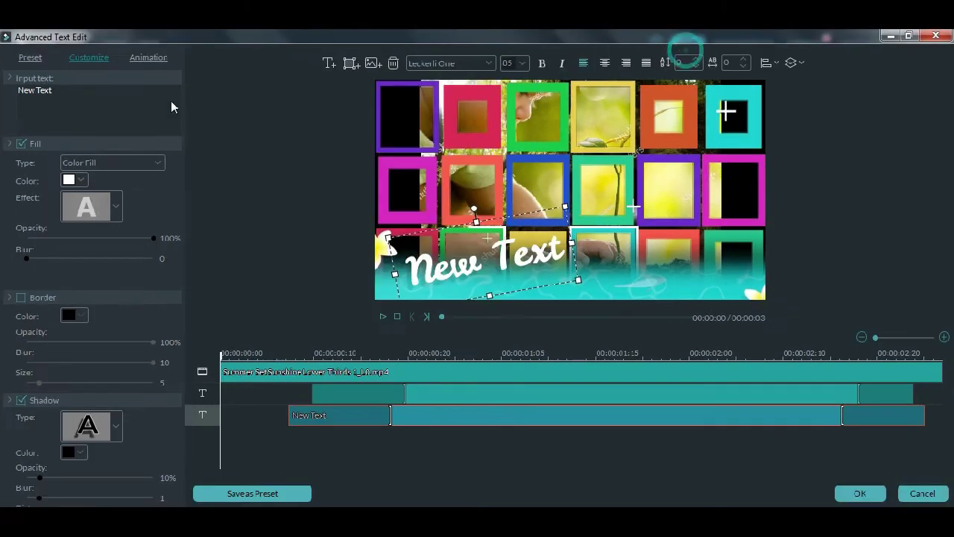
click(147, 60)
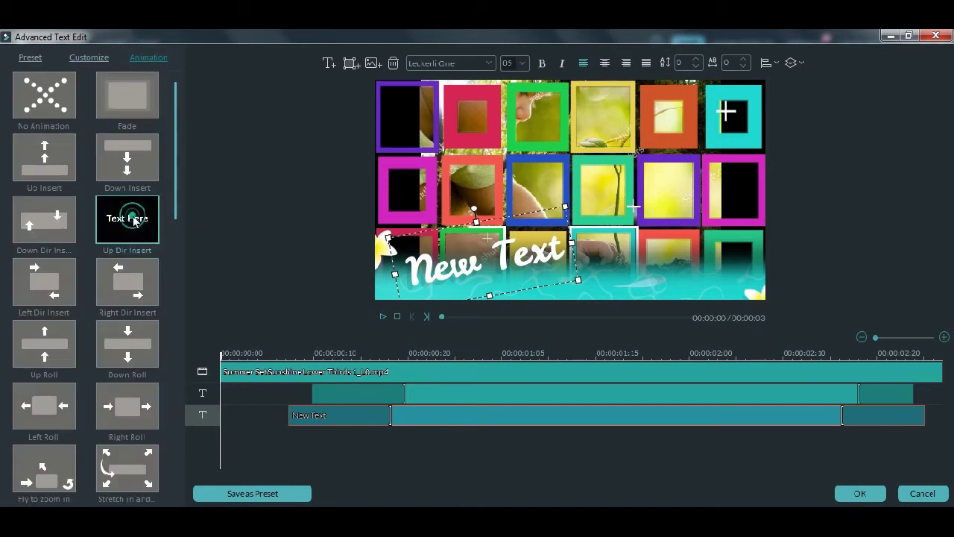
double_click(135, 221)
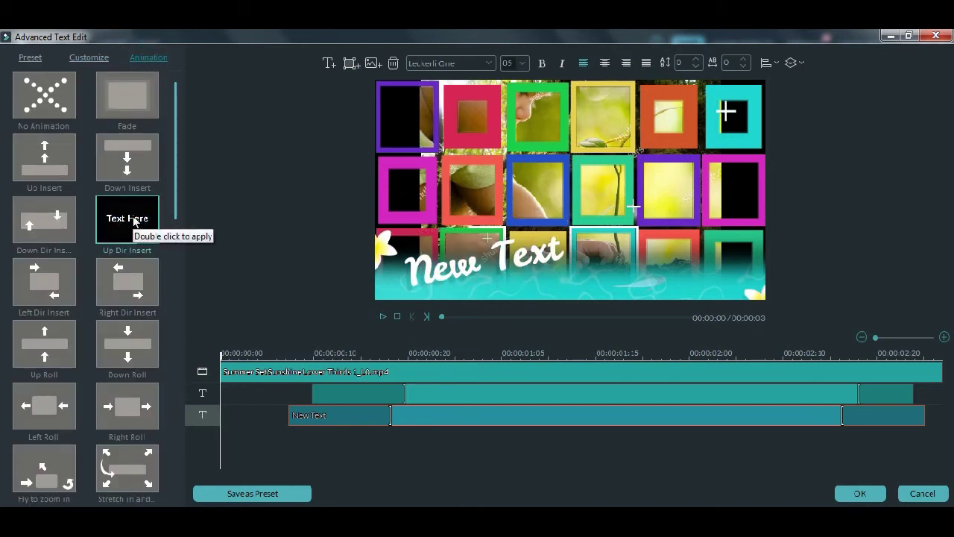
click(859, 492)
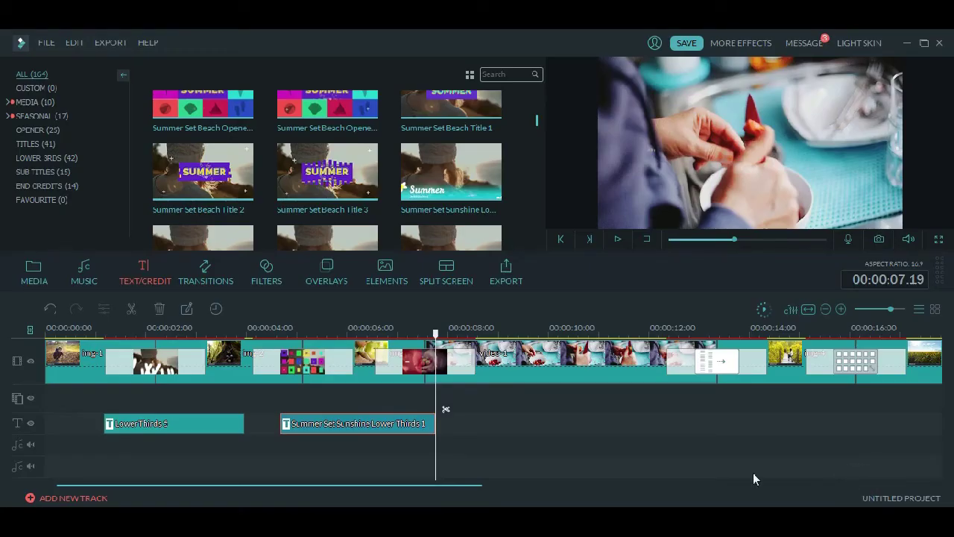
Play back the section of the timeline that contains the "New Text" title.
click(155, 331)
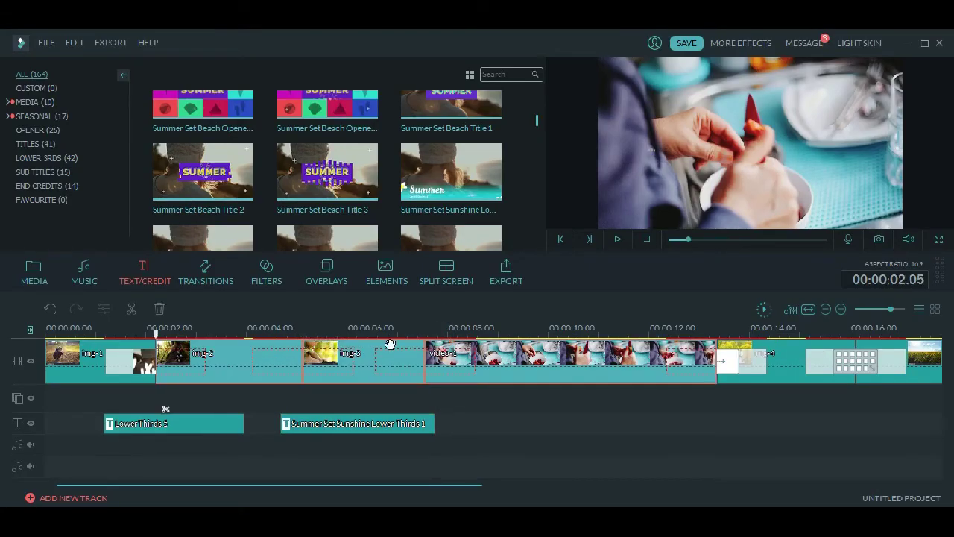
drag(156, 333, 255, 334)
key(space)
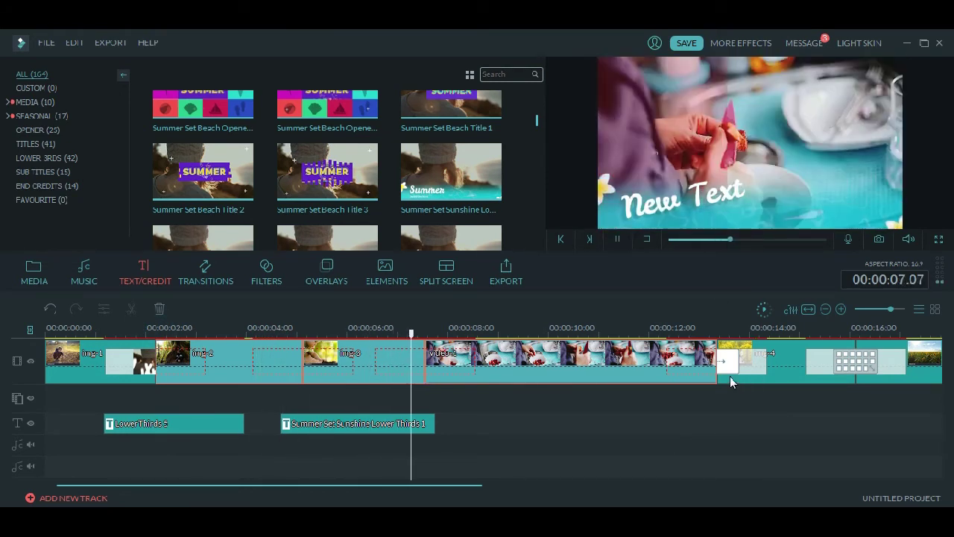
key(space)
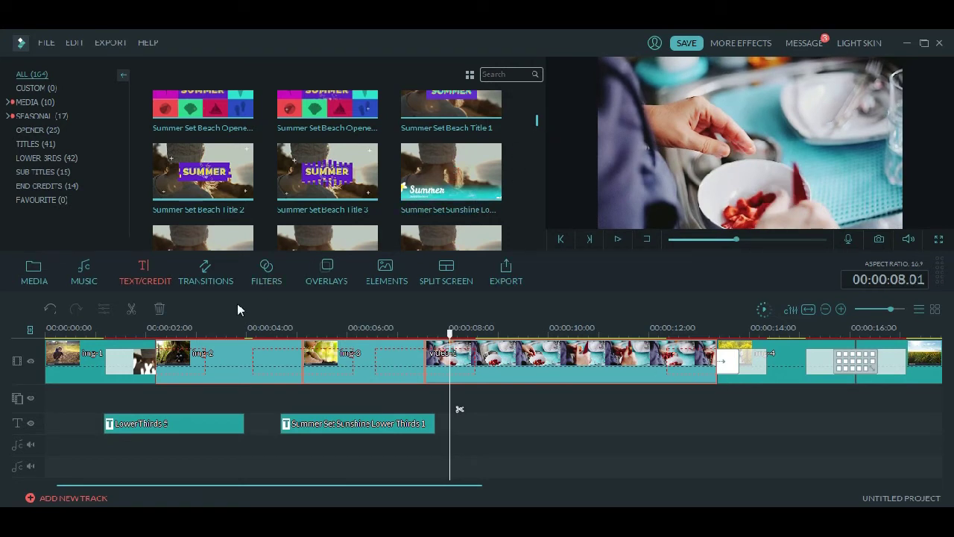
Add the Chaos 1 filter over img-4 at 00:00:14.06 and trim its end to 00:00:15.15.
click(203, 279)
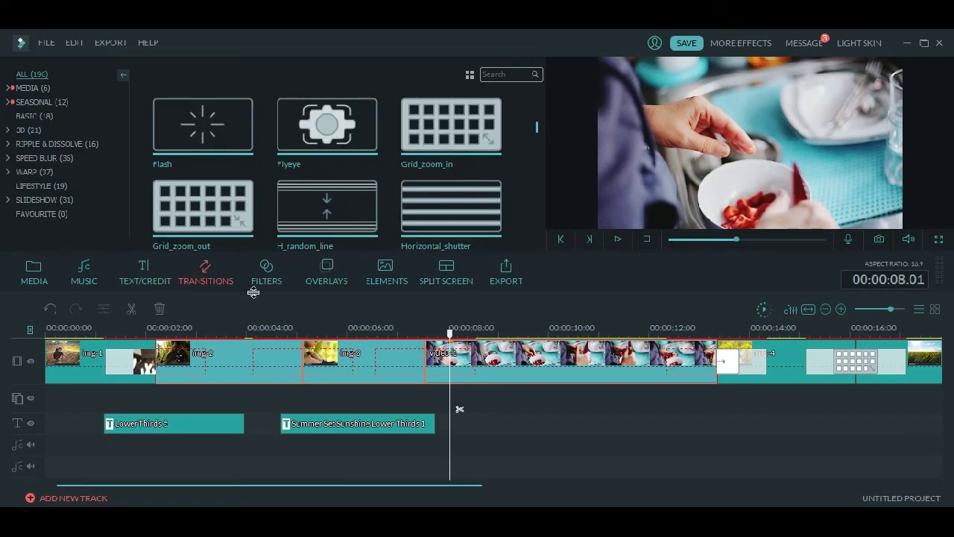
click(272, 281)
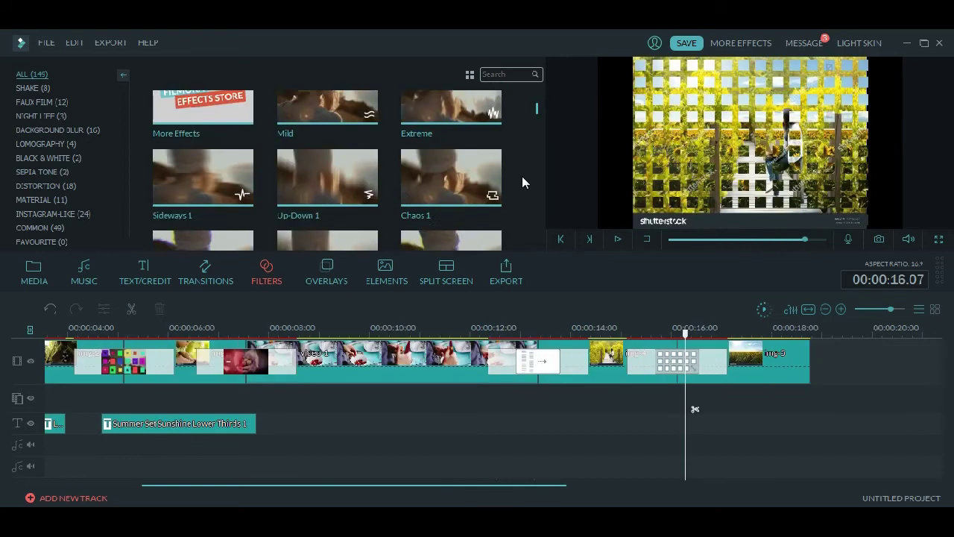
scroll(522, 182, up, 1)
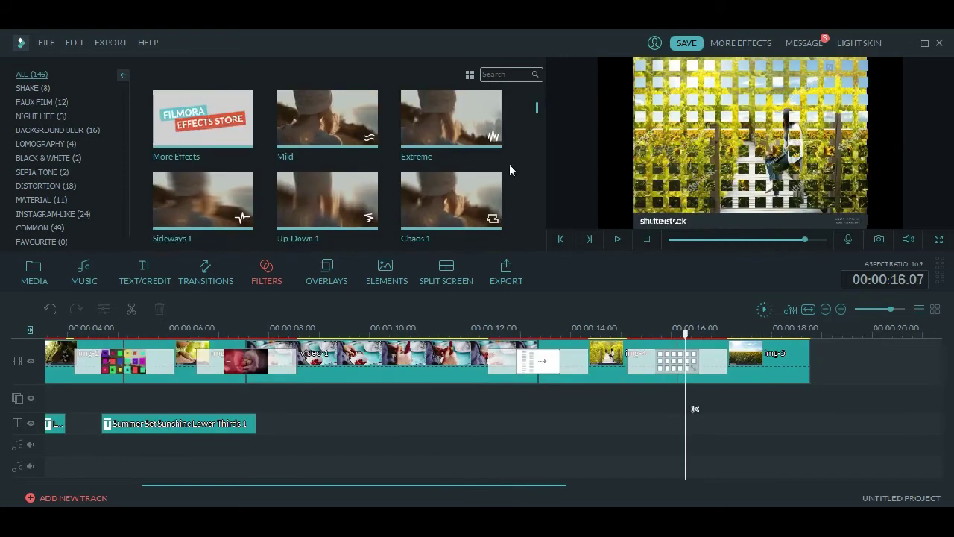
click(462, 189)
drag(593, 401, 611, 421)
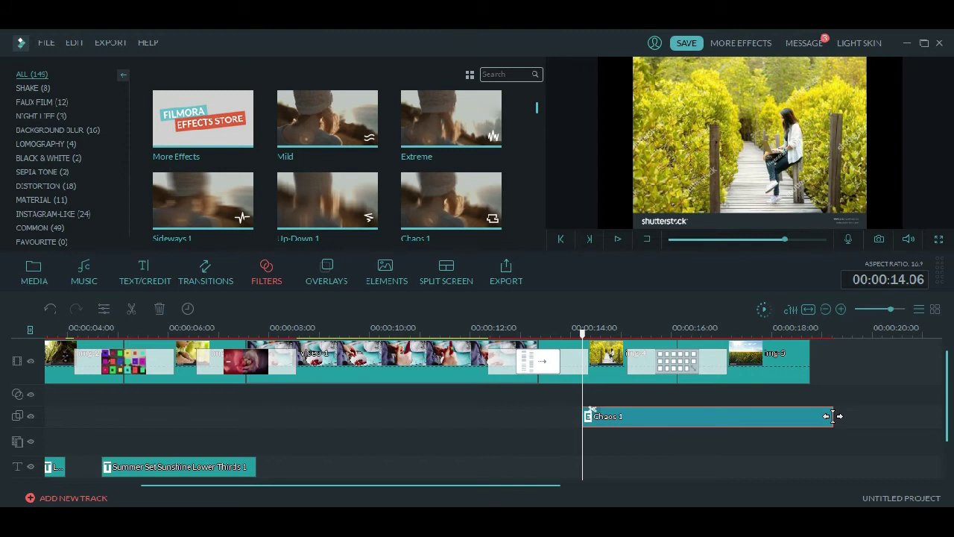
drag(832, 416, 650, 417)
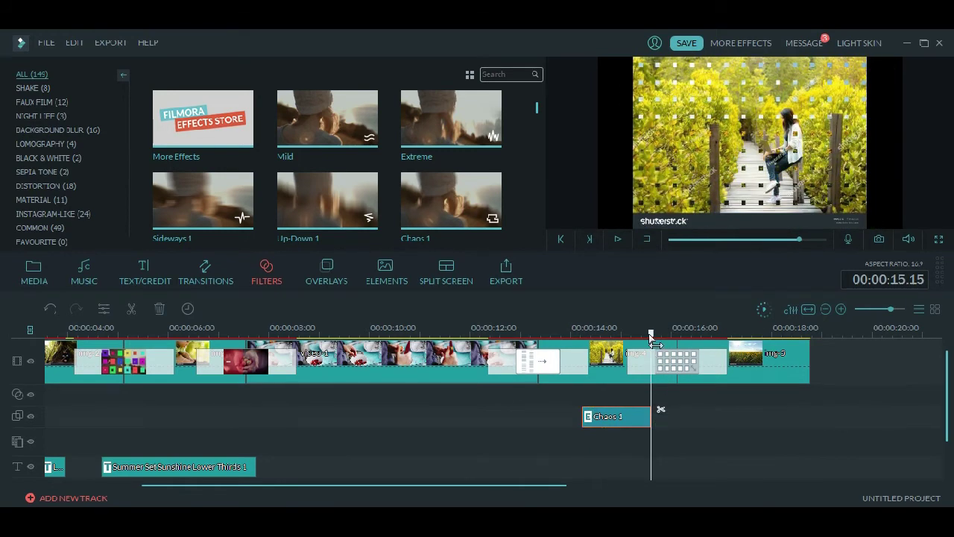
Play back the Chaos 1 filter section from 00:00:13.19, and again from 00:00:14.12.
drag(650, 336, 559, 336)
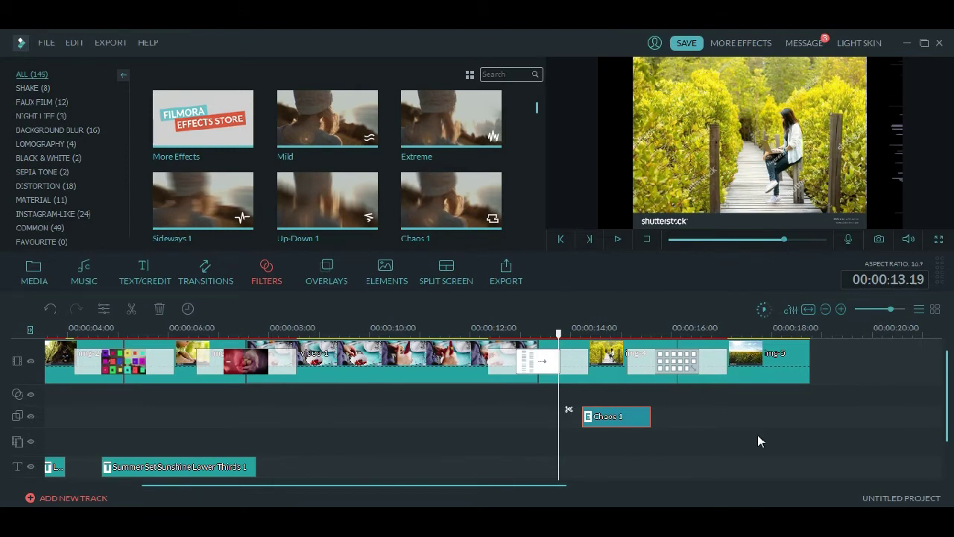
key(space)
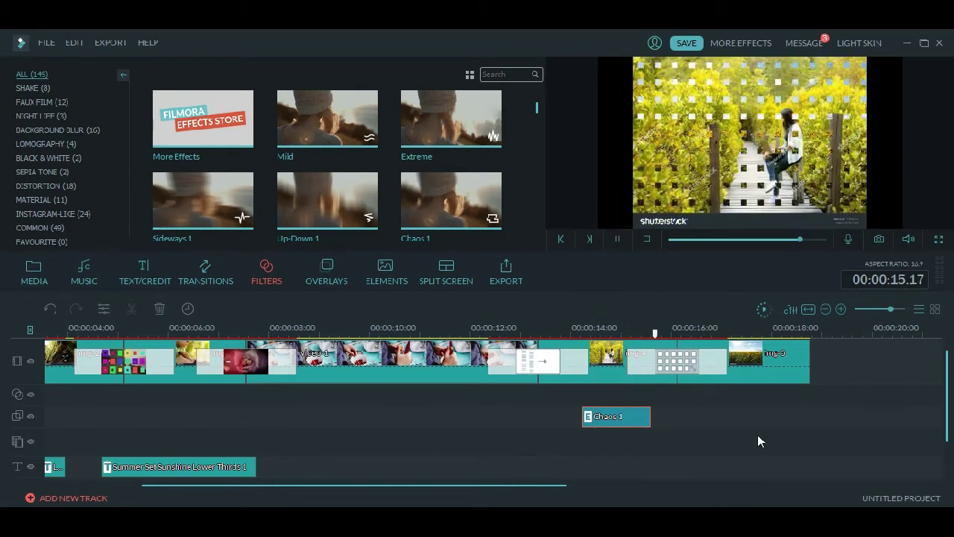
drag(676, 343, 594, 347)
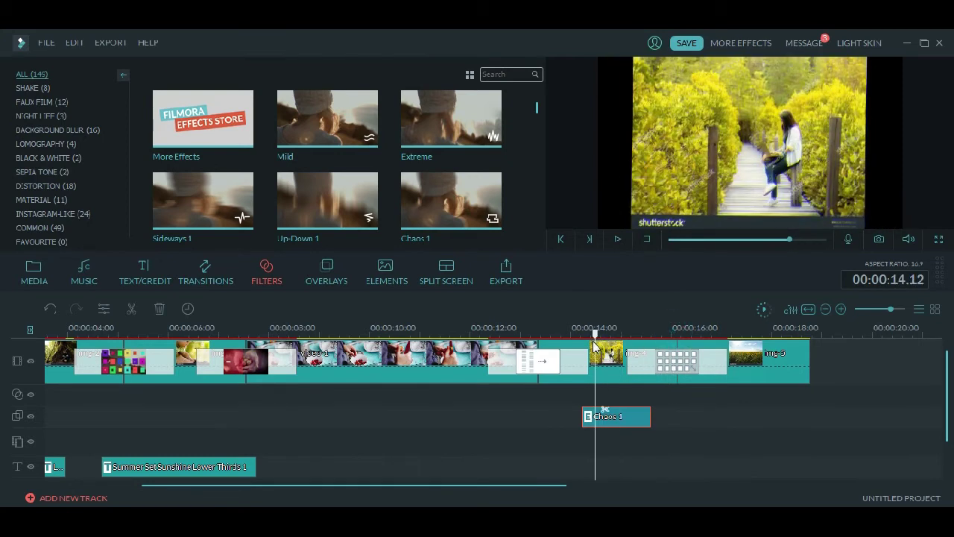
click(594, 346)
key(space)
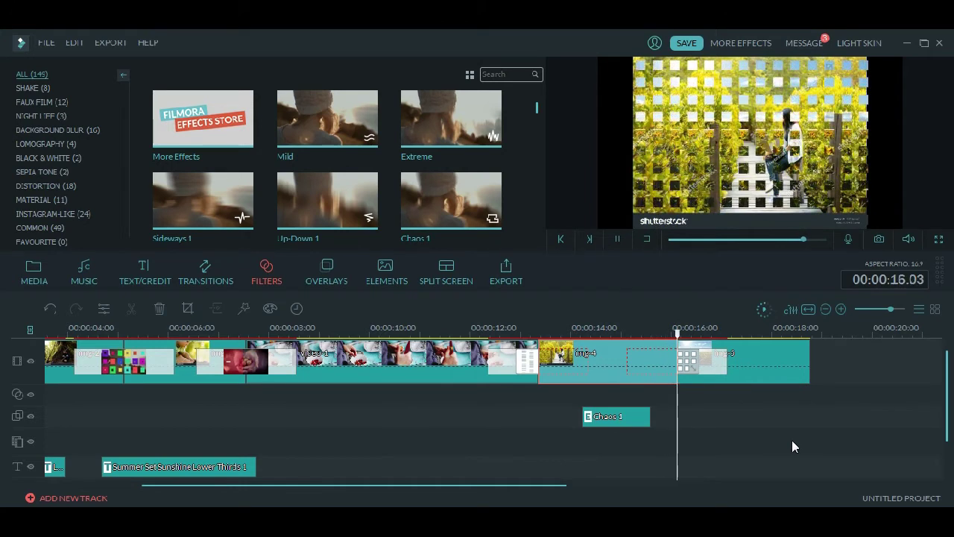
key(space)
Place the Modern Material Pack Overlay 3 over video-1 at 00:00:08.15 and trim its end to about 11 seconds.
click(328, 281)
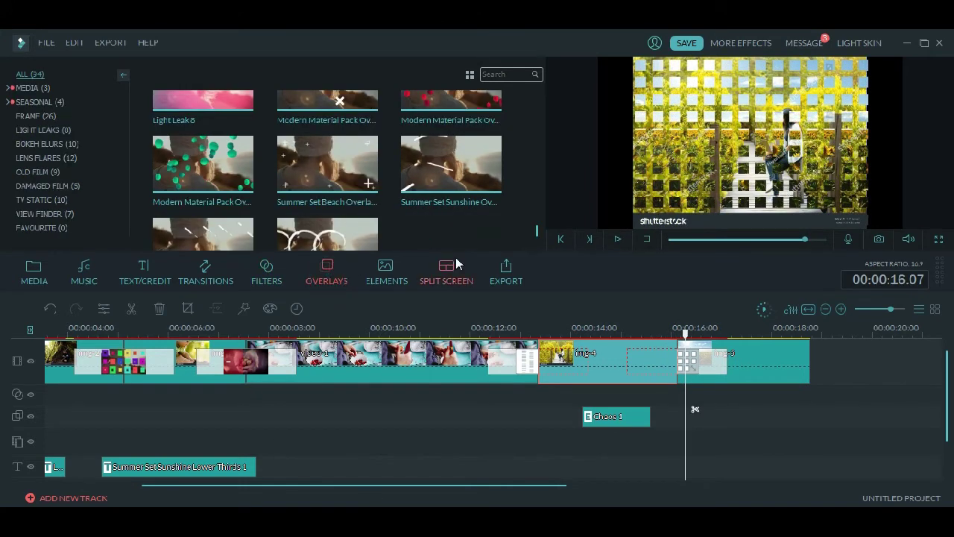
click(227, 165)
drag(228, 166, 301, 401)
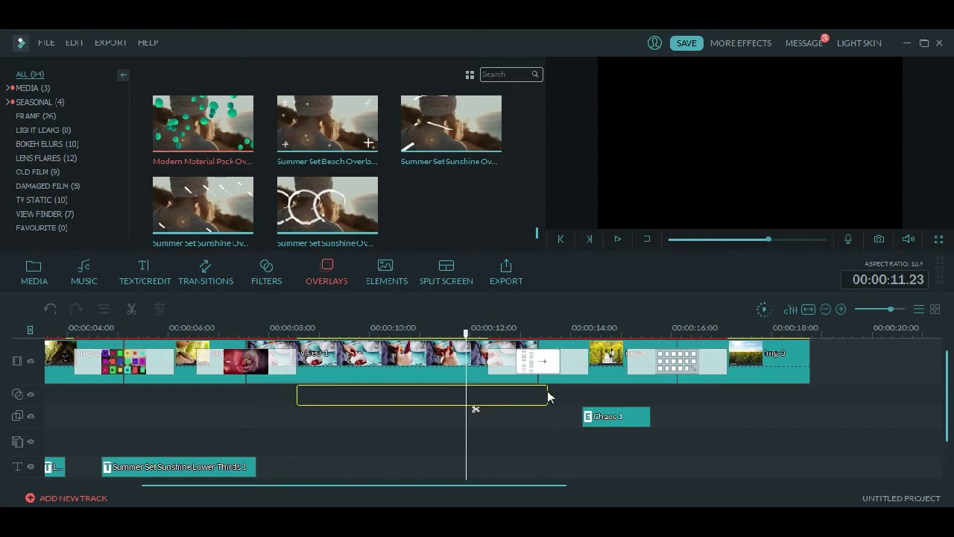
drag(549, 396, 549, 396)
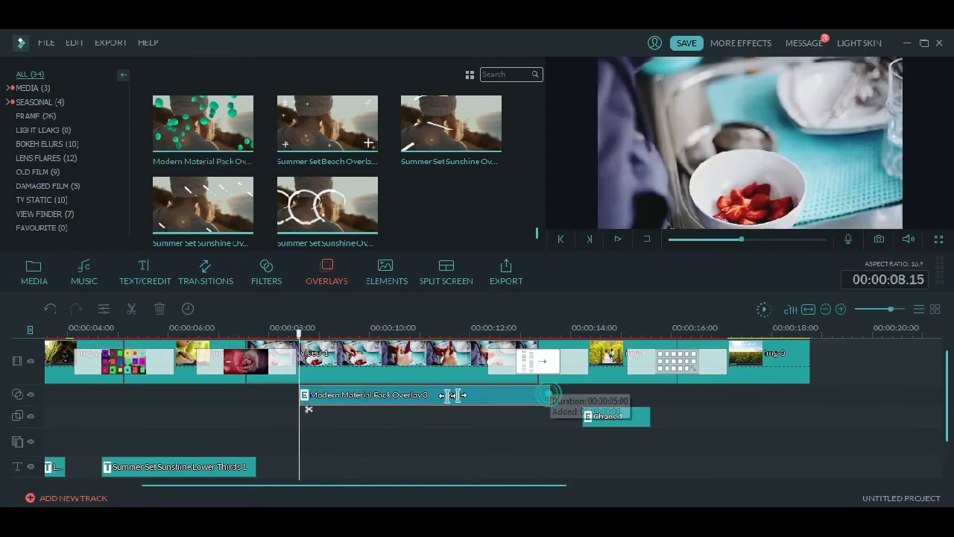
drag(454, 395, 432, 399)
Play back the Modern Material Pack Overlay 3 section from 00:00:07.16 to just past the overlay's end.
drag(434, 333, 257, 360)
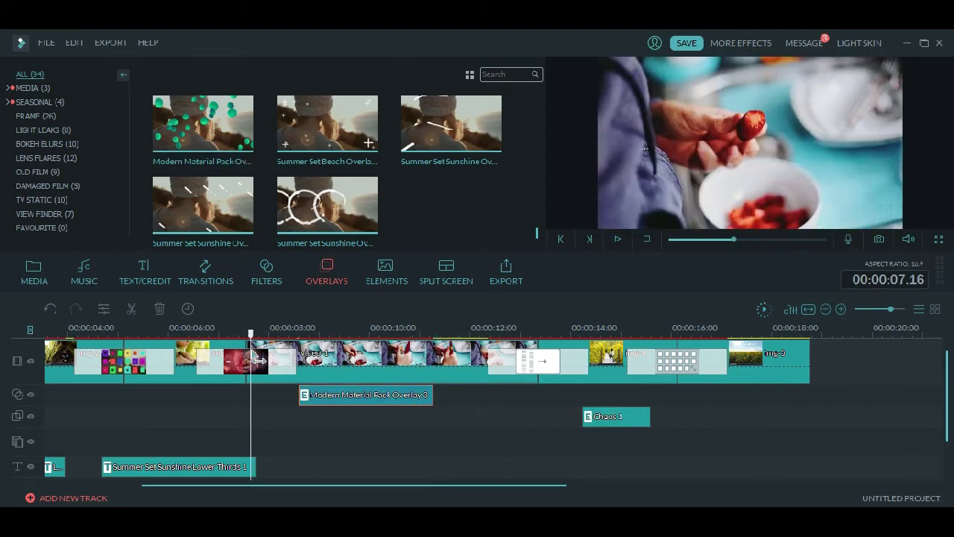
key(space)
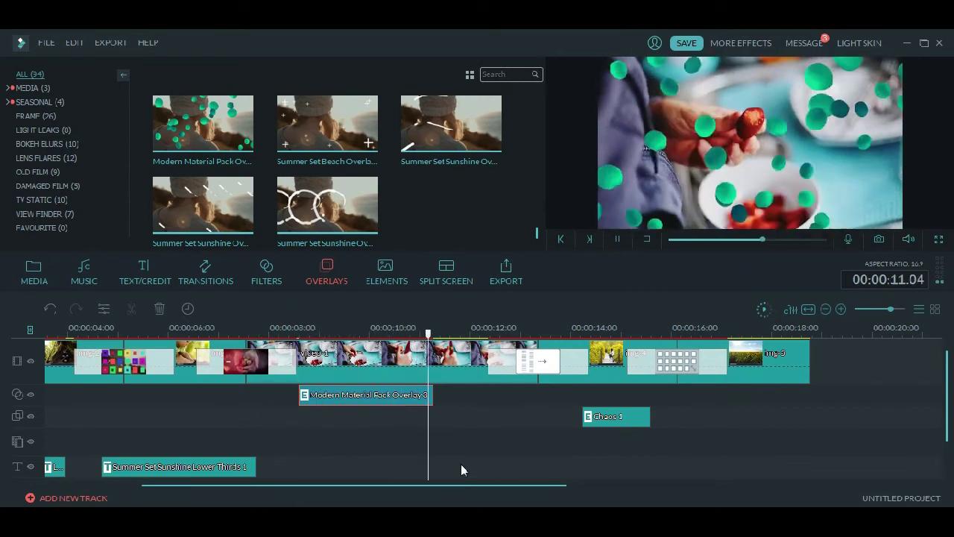
key(space)
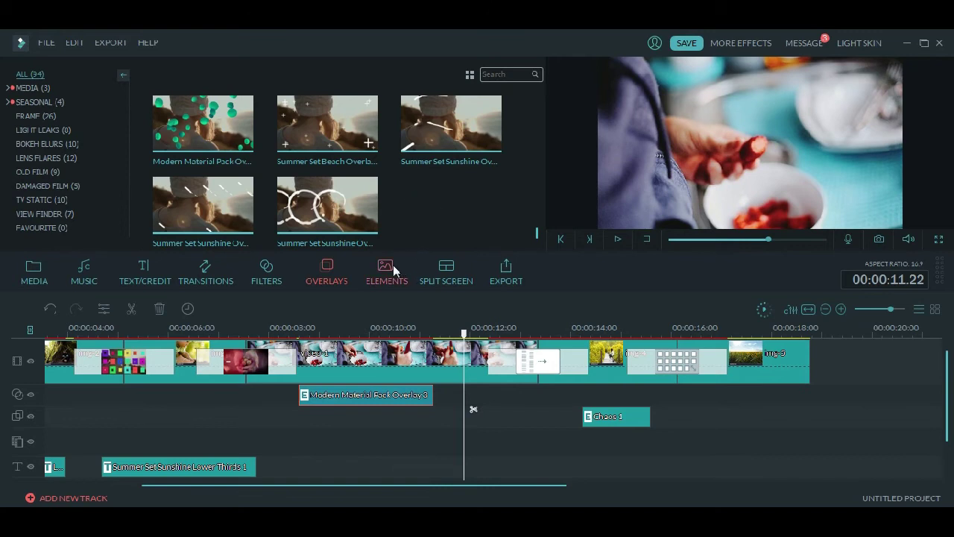
Place Element Love 1 from the end of the overlay clip to 00:00:13.24 and show the frame at 00:00:12.22.
click(393, 270)
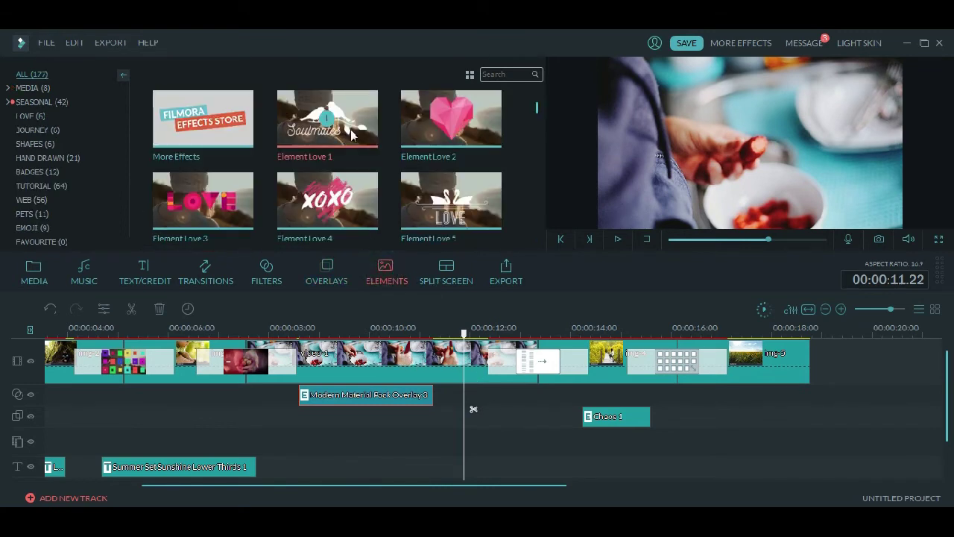
drag(345, 122, 568, 443)
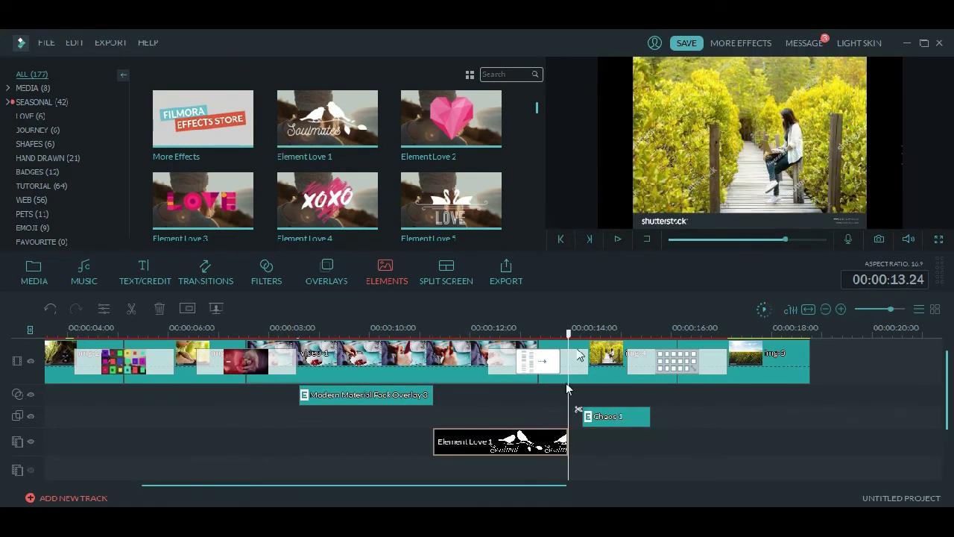
drag(568, 333, 511, 333)
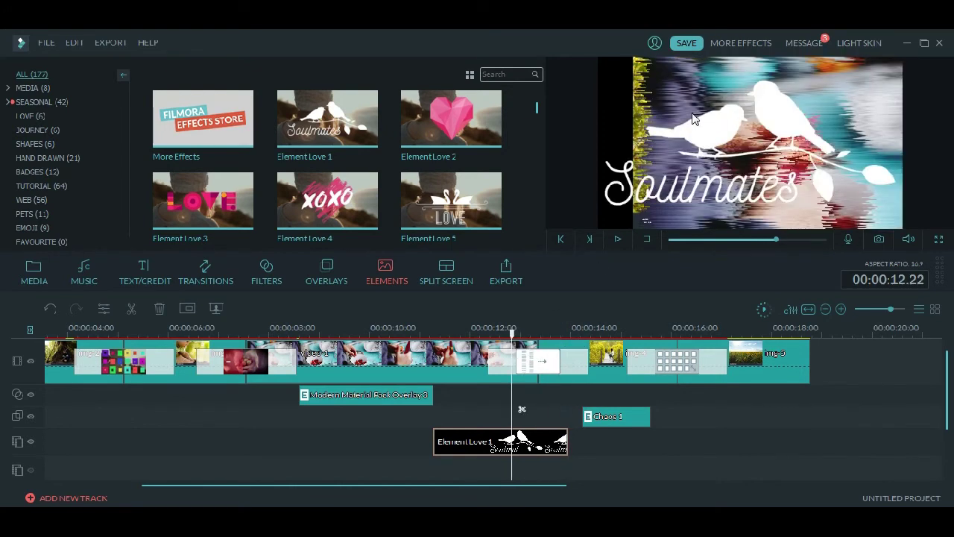
Shrink the Soulmates element to about half size in the lower-right area of the frame and rotate it counter-clockwise to tilt upward.
click(656, 112)
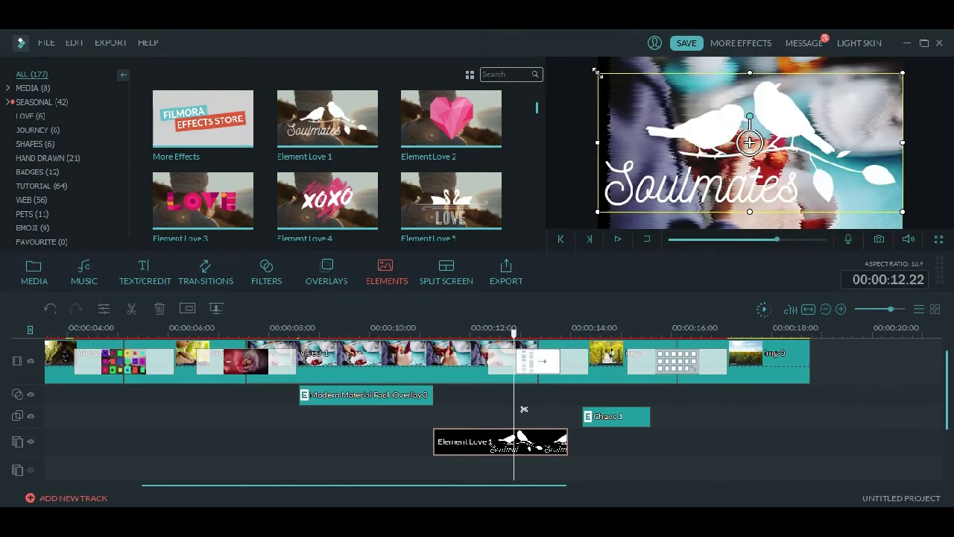
drag(597, 72, 750, 142)
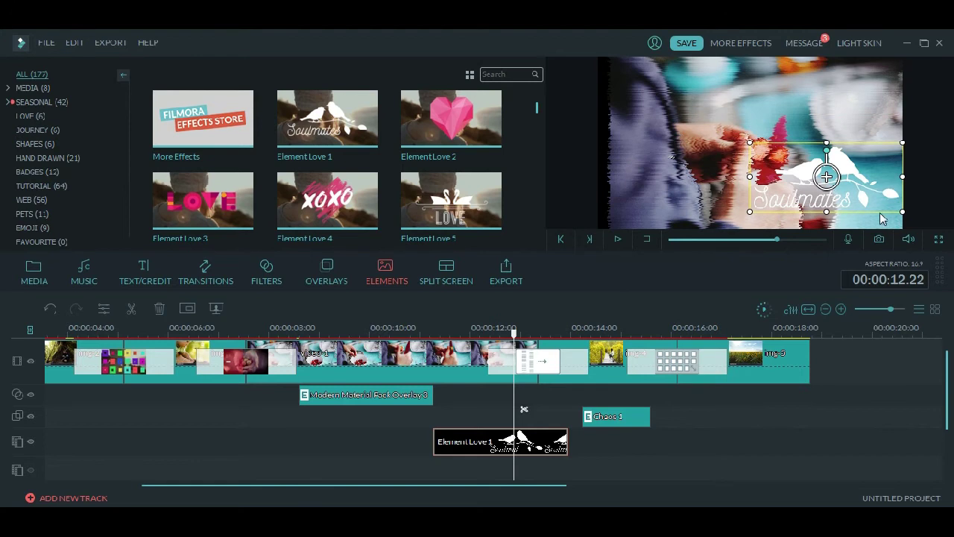
drag(895, 212, 931, 224)
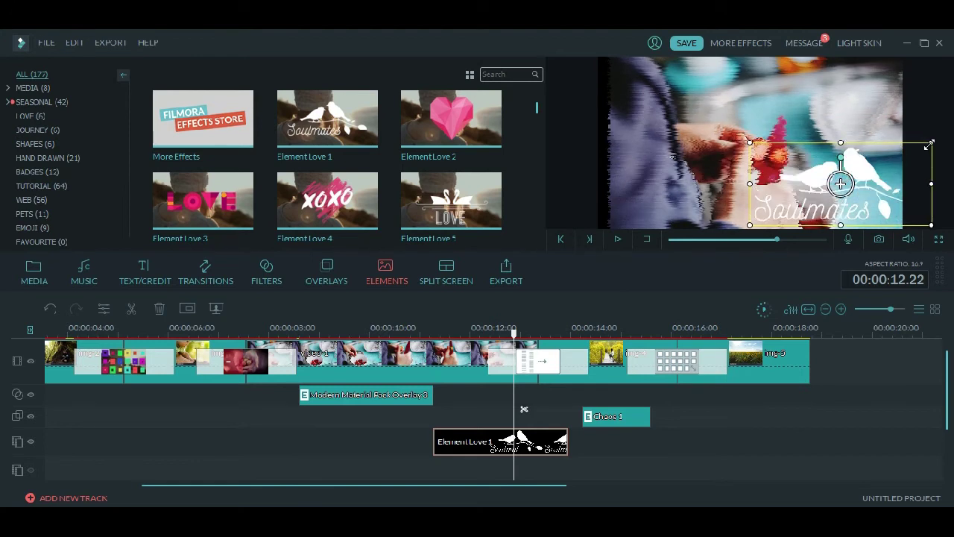
drag(929, 145, 917, 150)
drag(833, 163, 823, 113)
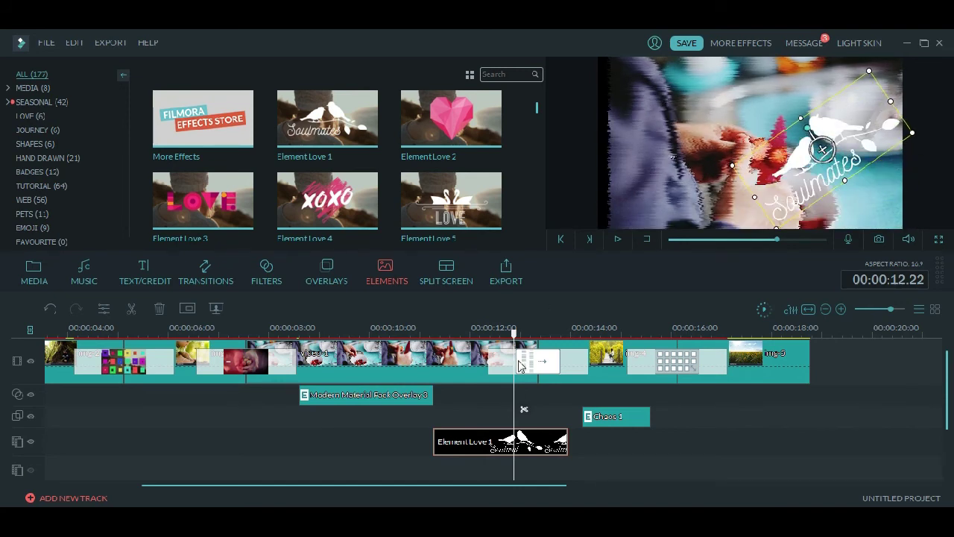
Play back the section containing the Soulmates element up to 00:00:16.08 and deselect the element.
drag(513, 330, 406, 334)
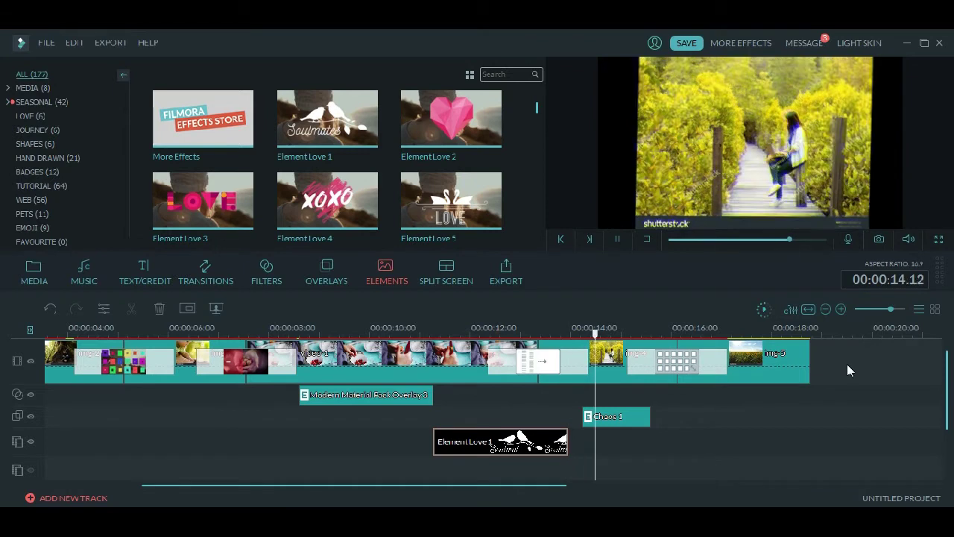
key(space)
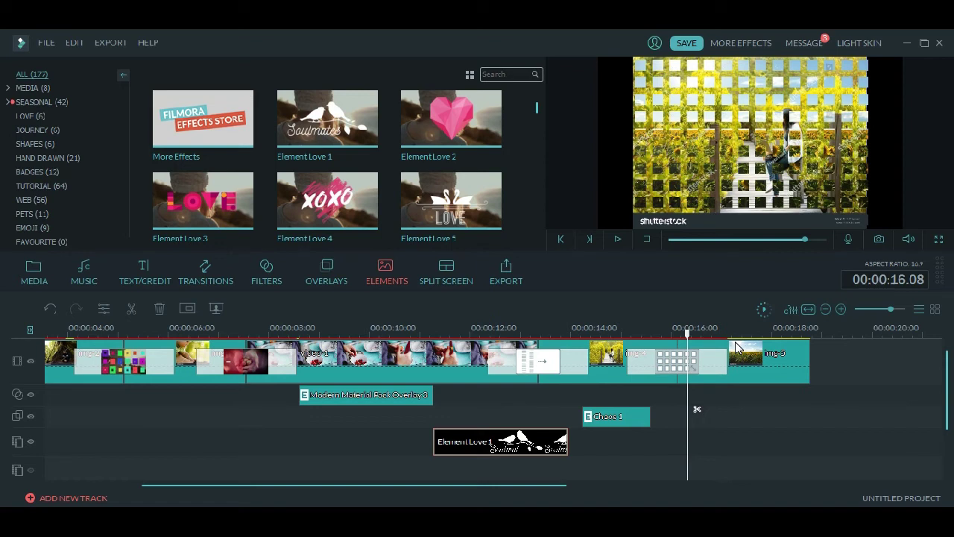
click(227, 428)
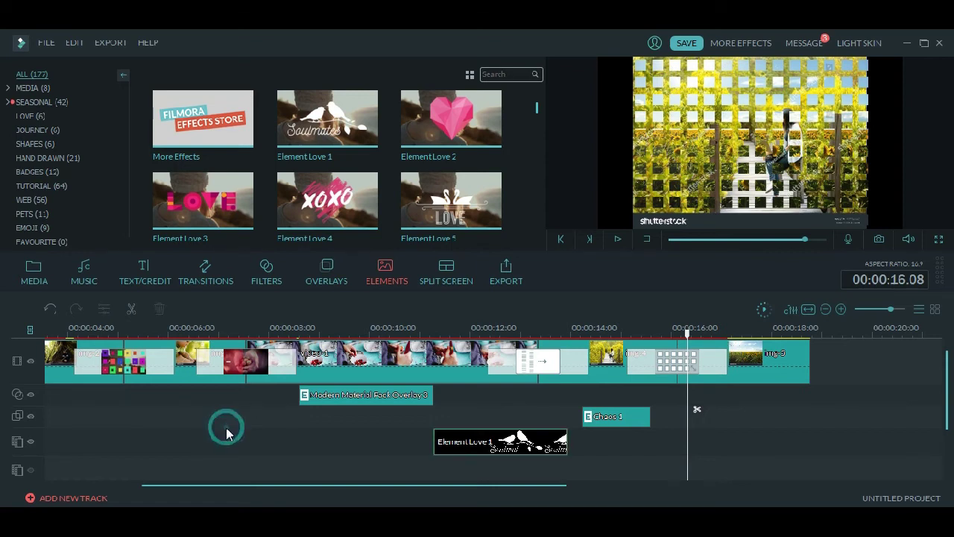
Open the music library, look through the FTP folder on the desktop, and close that folder.
scroll(202, 414, down, 2)
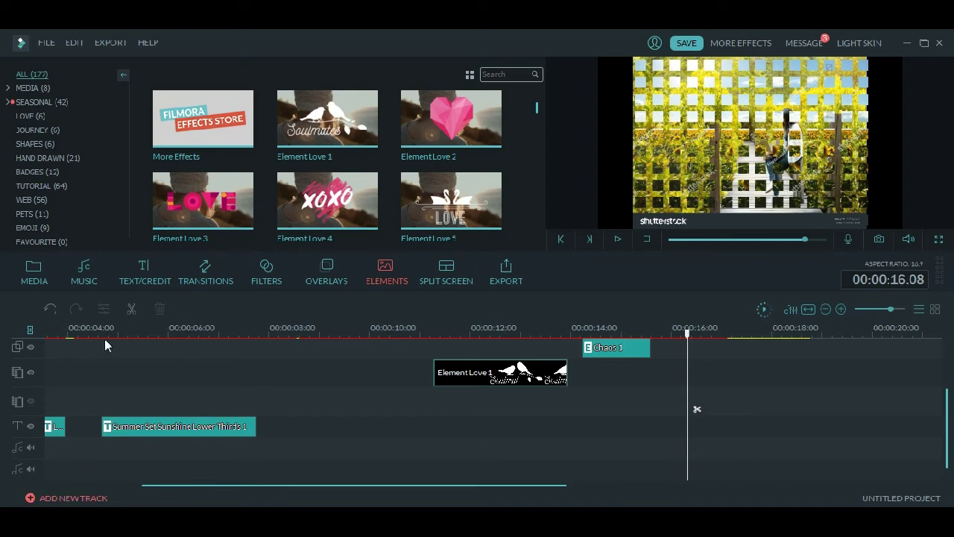
click(84, 271)
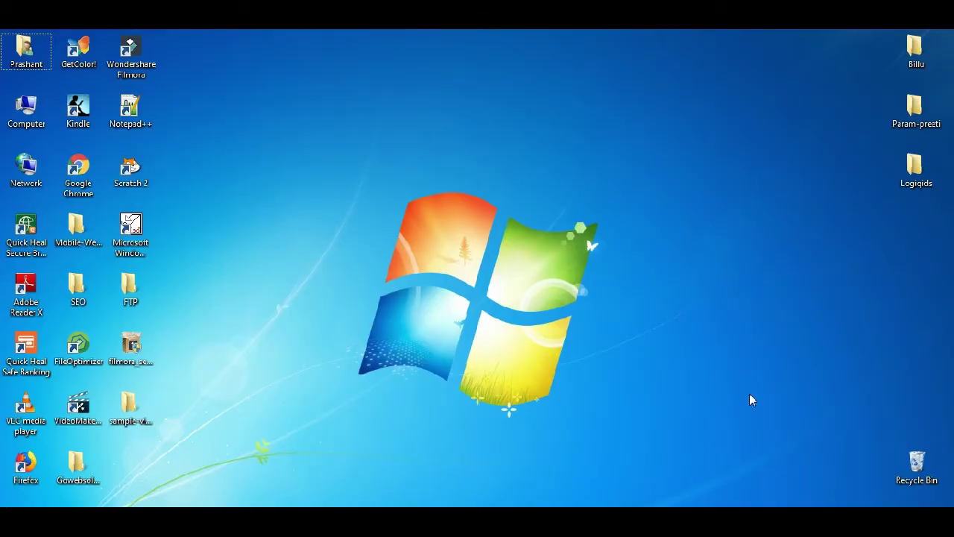
double_click(129, 288)
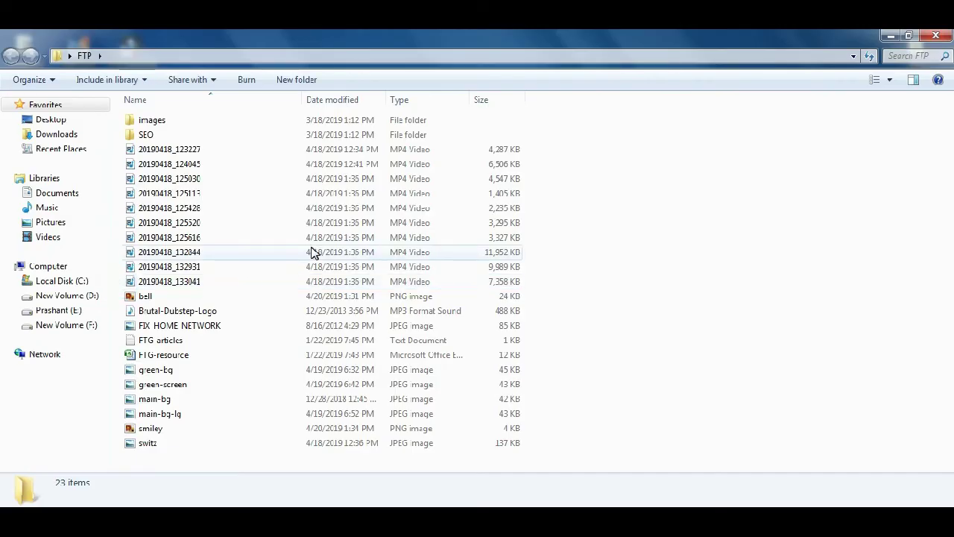
click(935, 35)
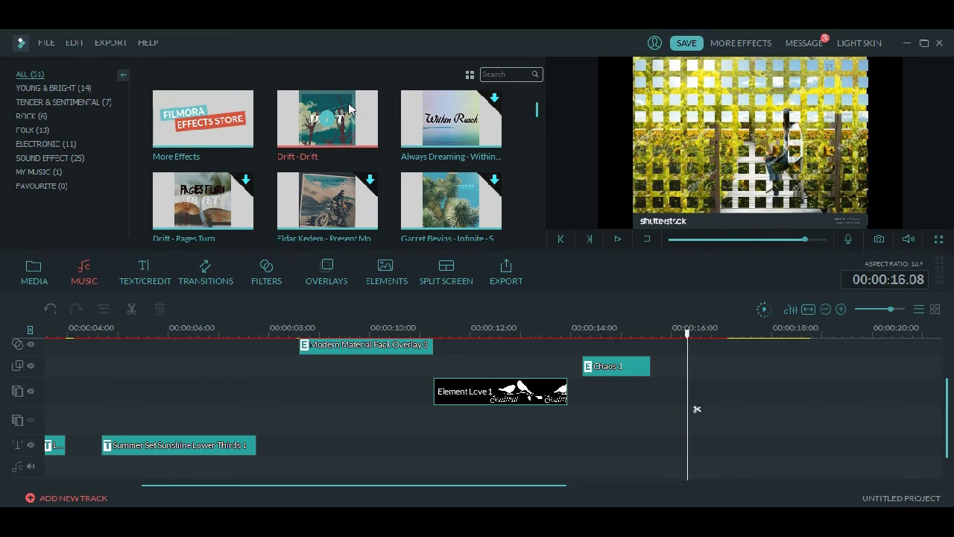
Add the Drift - Drift music to the lower audio track at 00:00:00.00.
scroll(48, 463, left, 5)
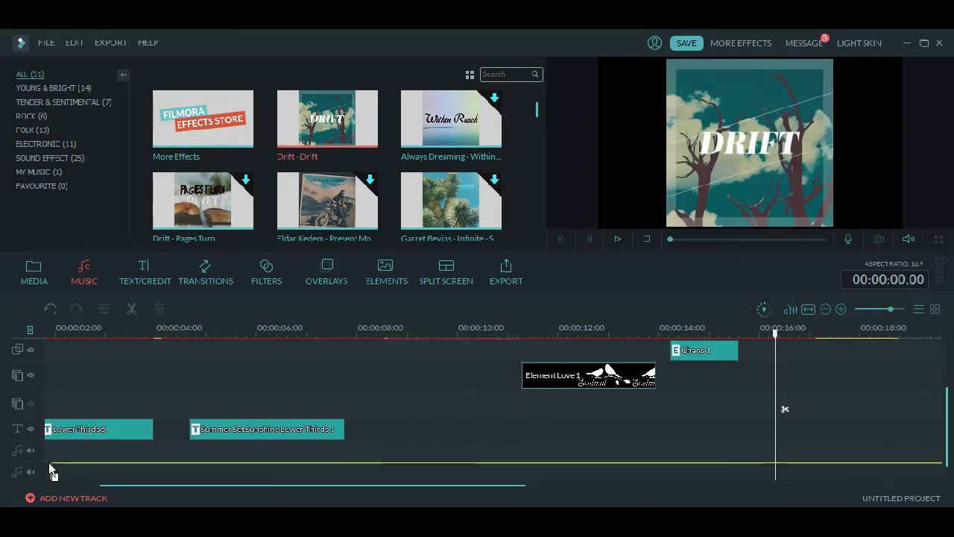
drag(49, 464, 52, 465)
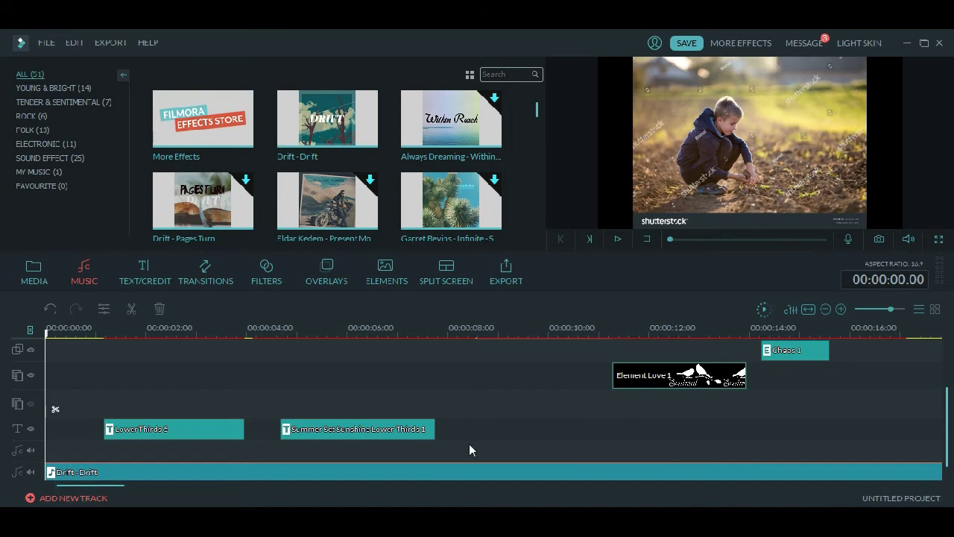
Split the Drift - Drift music at 00:00:18.17, where the video ends, and delete the part after the cut.
drag(96, 489, 281, 503)
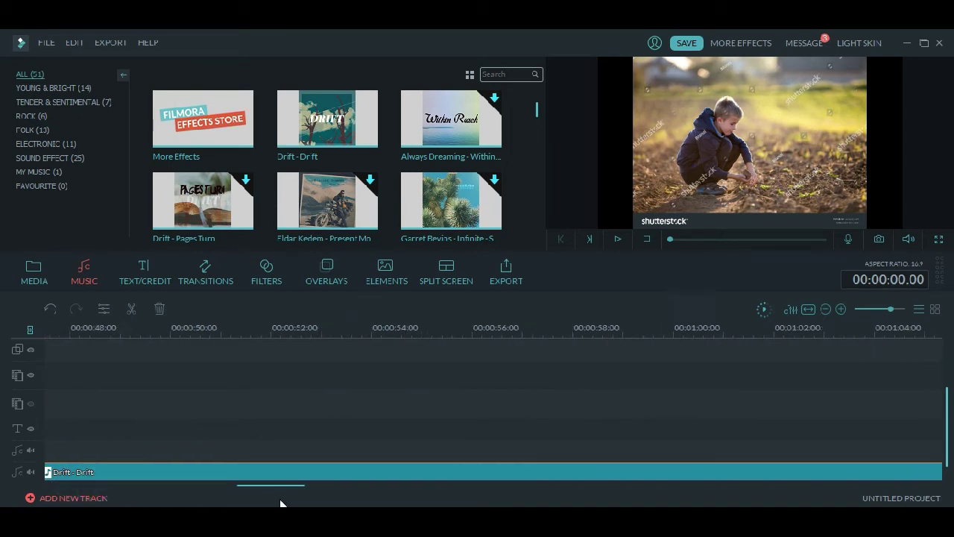
click(254, 329)
scroll(287, 351, down, 2)
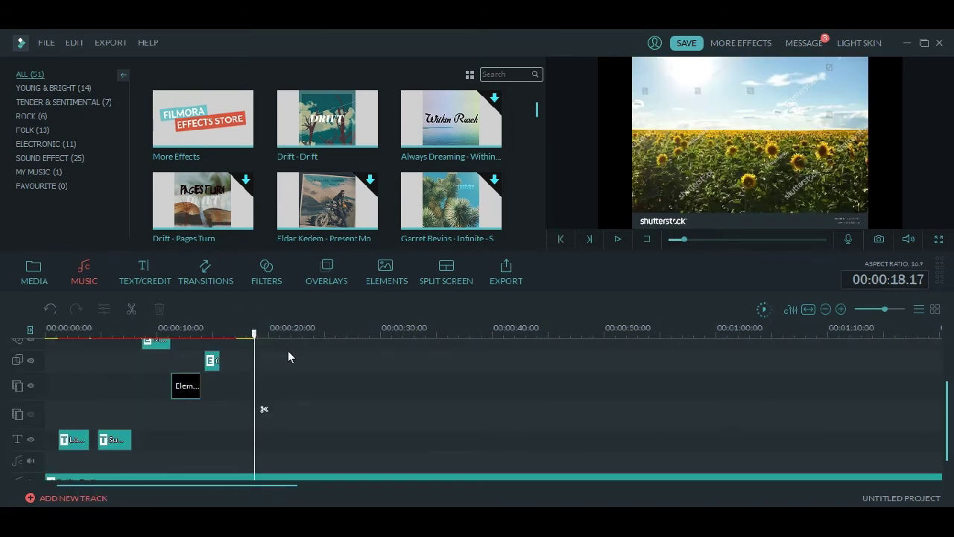
scroll(288, 351, down, 1)
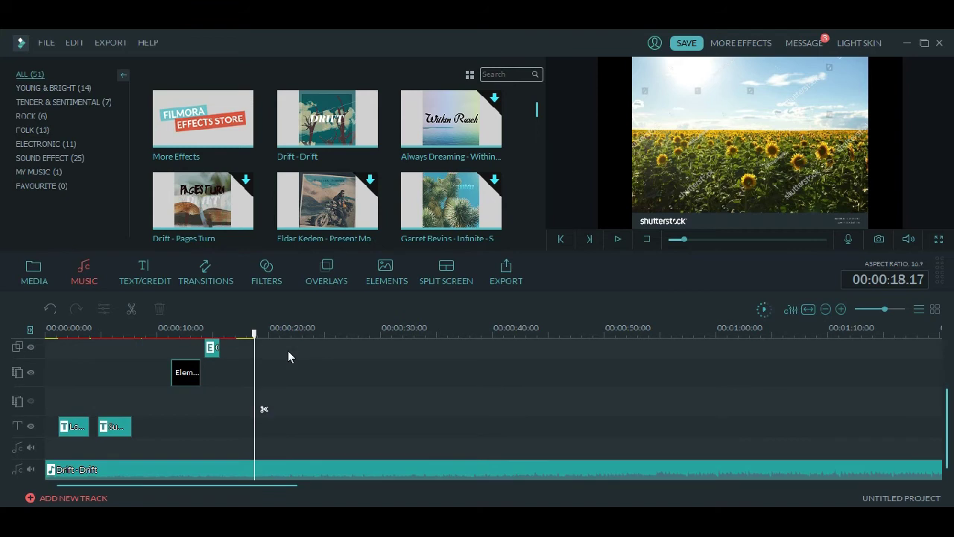
click(266, 415)
click(324, 473)
key(Delete)
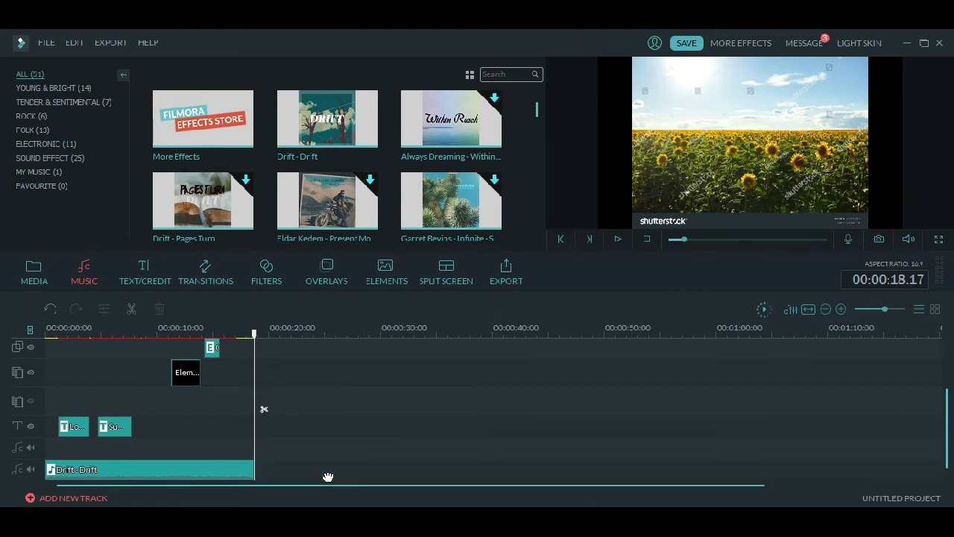
click(290, 486)
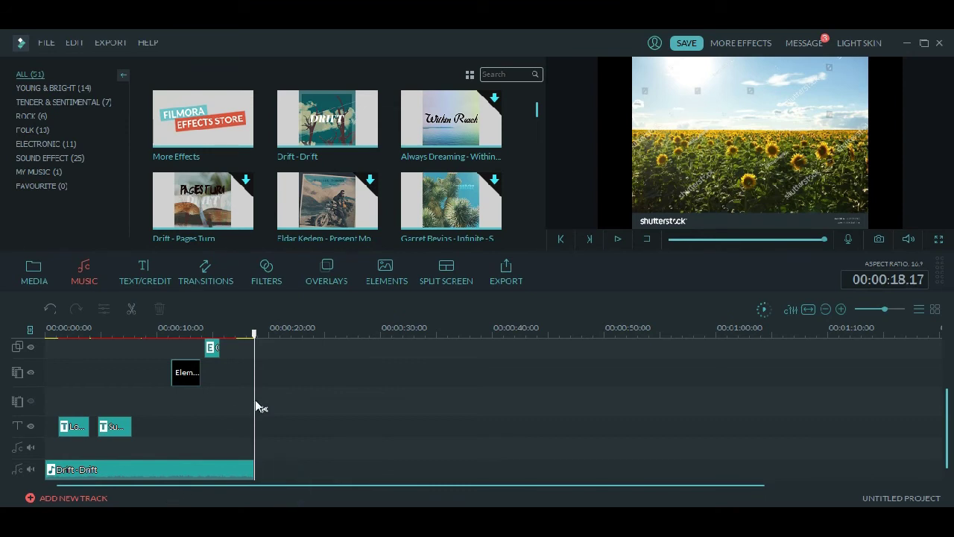
Play back the project with music from the start and stop at 00:00:15.01.
scroll(314, 396, up, 2)
click(331, 388)
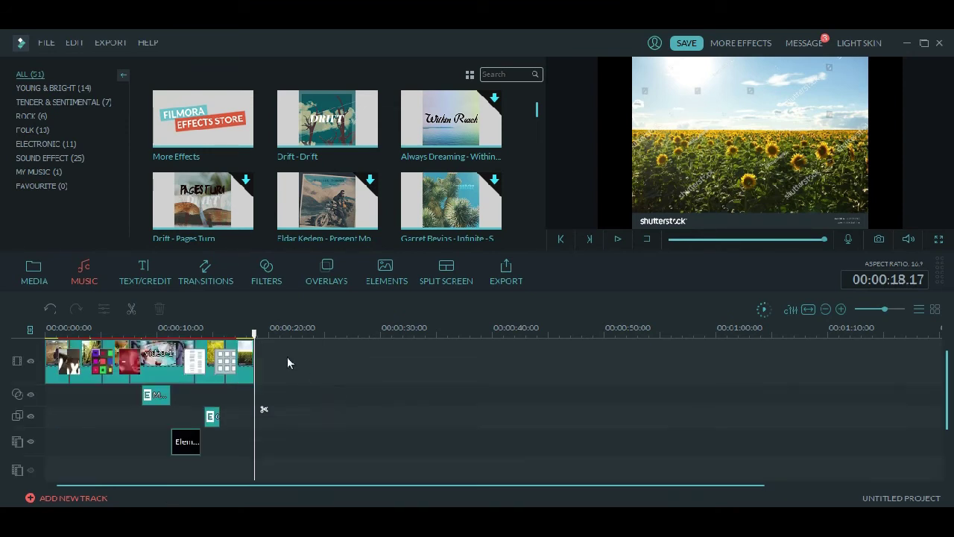
drag(253, 334, 39, 344)
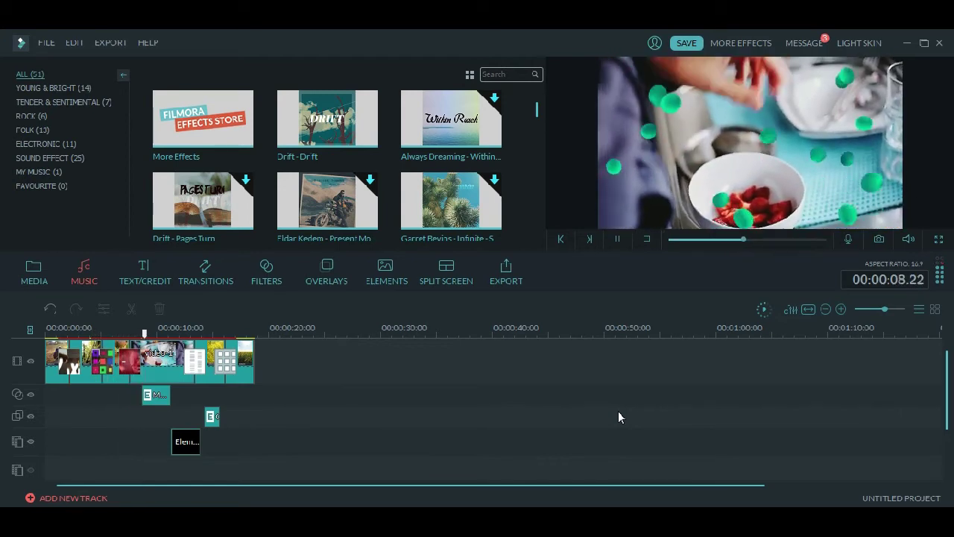
scroll(619, 412, down, 2)
scroll(618, 410, up, 2)
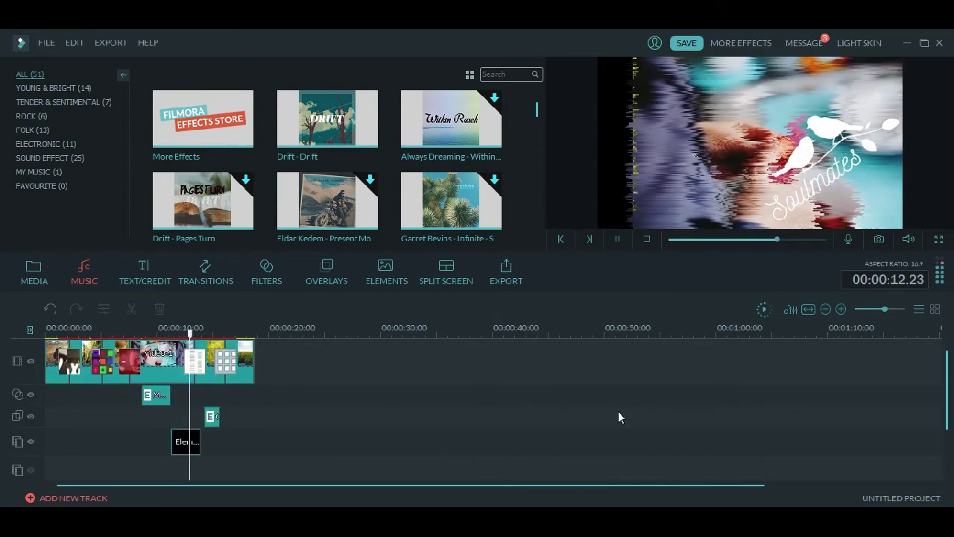
scroll(485, 409, down, 3)
key(space)
scroll(279, 423, up, 3)
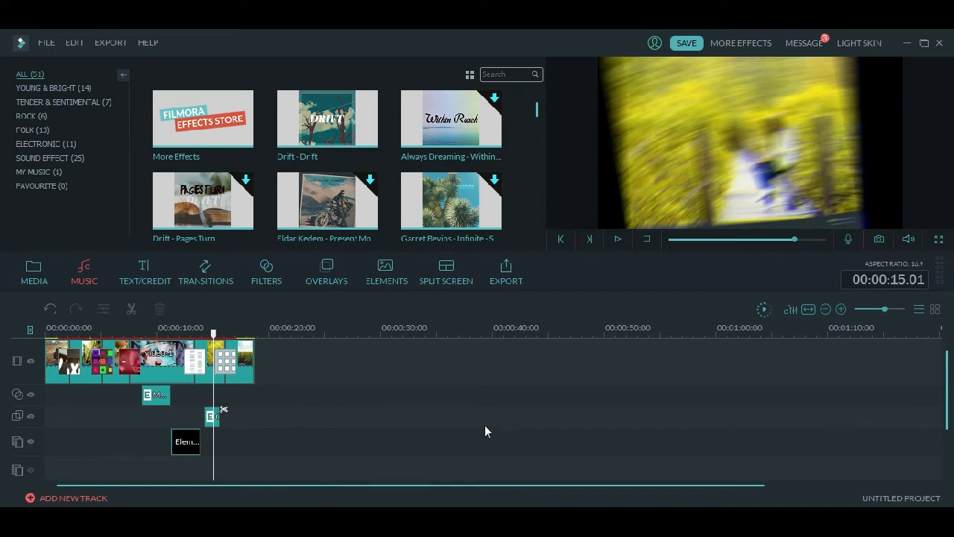
Export the project to the desktop as an MP4 named trial1, keeping the Good quality settings at 1920 x 1080.
click(507, 276)
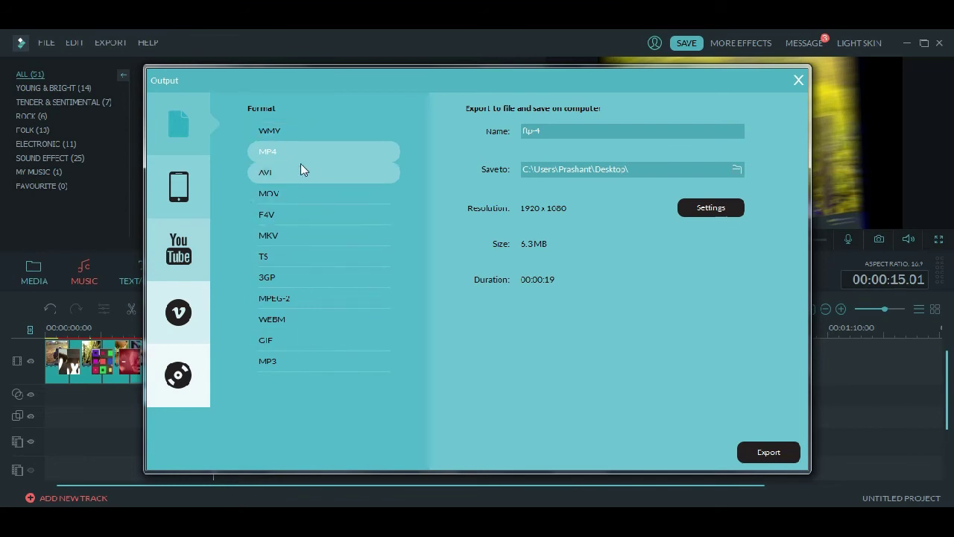
double_click(549, 132)
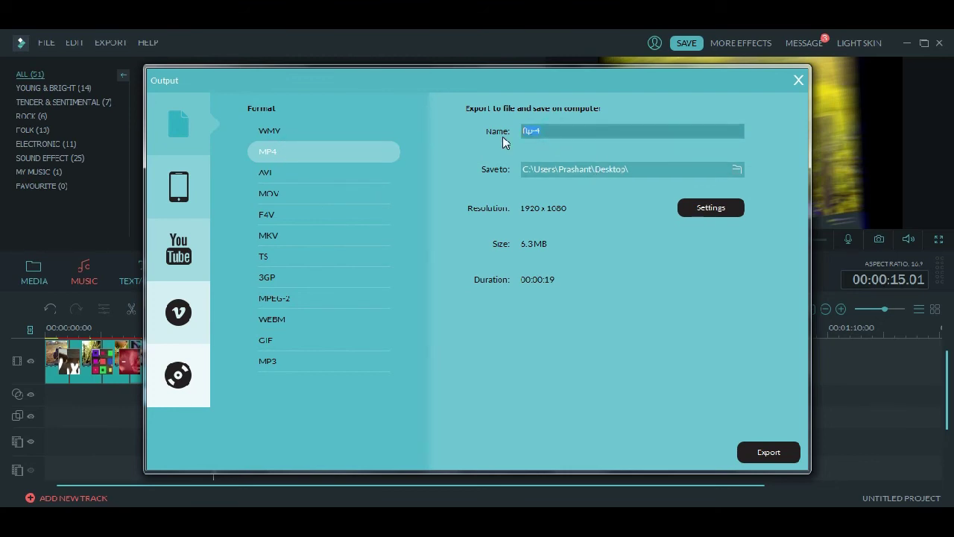
text(brid1)
click(722, 210)
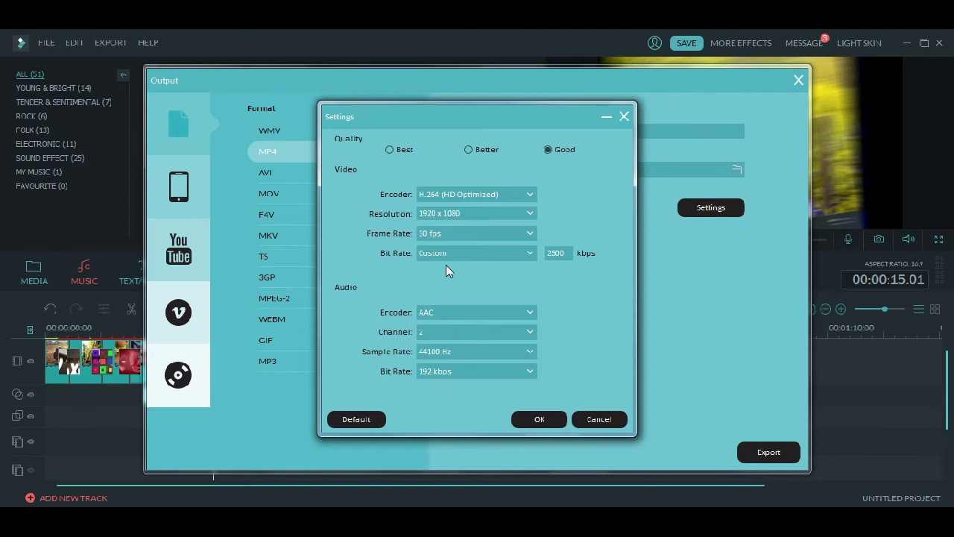
click(540, 420)
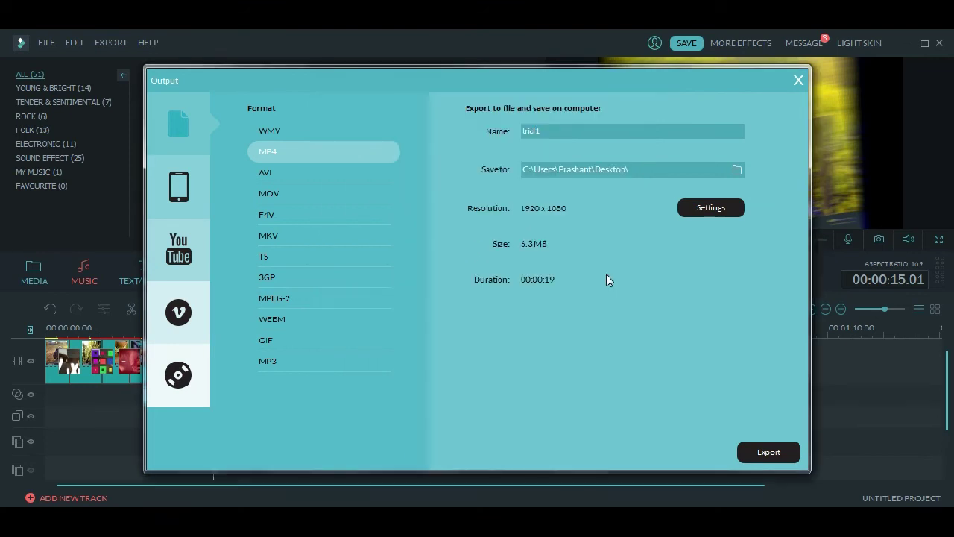
click(760, 453)
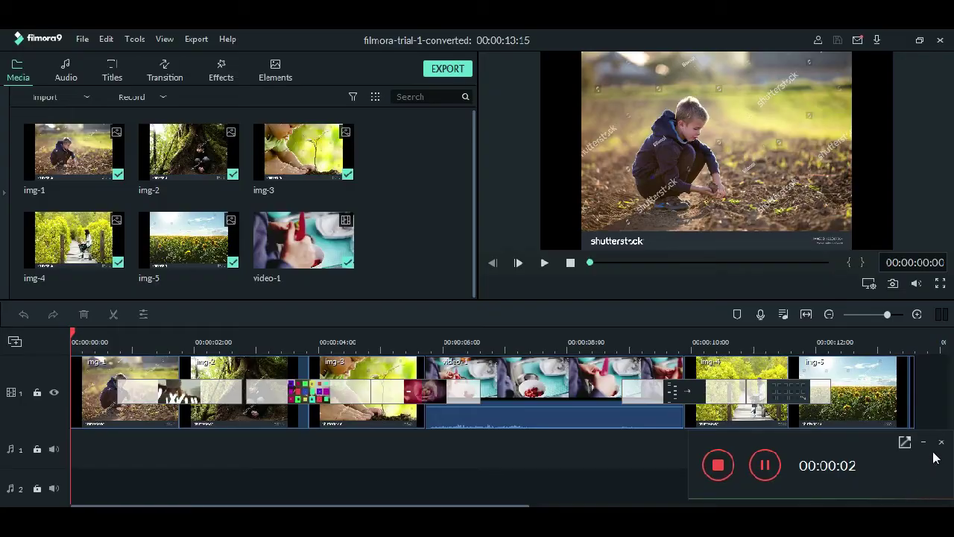
Switch to the desktop and play filmora-watermark-video in the media player, pausing and resuming it once and minimizing the recorder window.
click(927, 444)
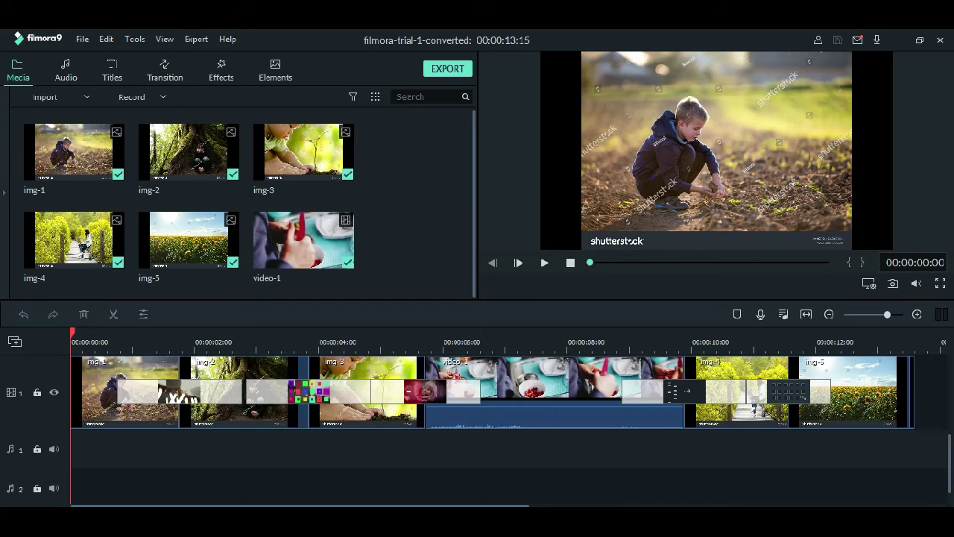
click(951, 505)
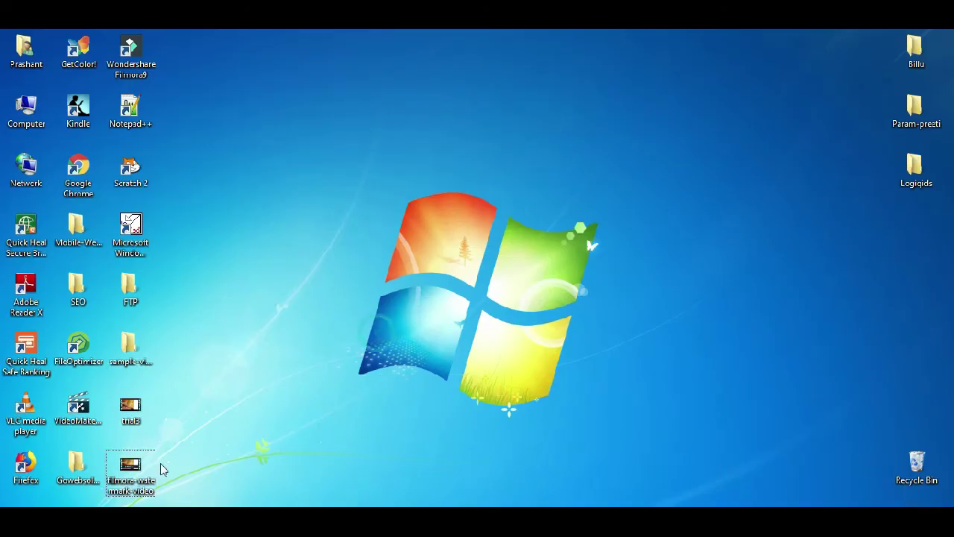
double_click(129, 469)
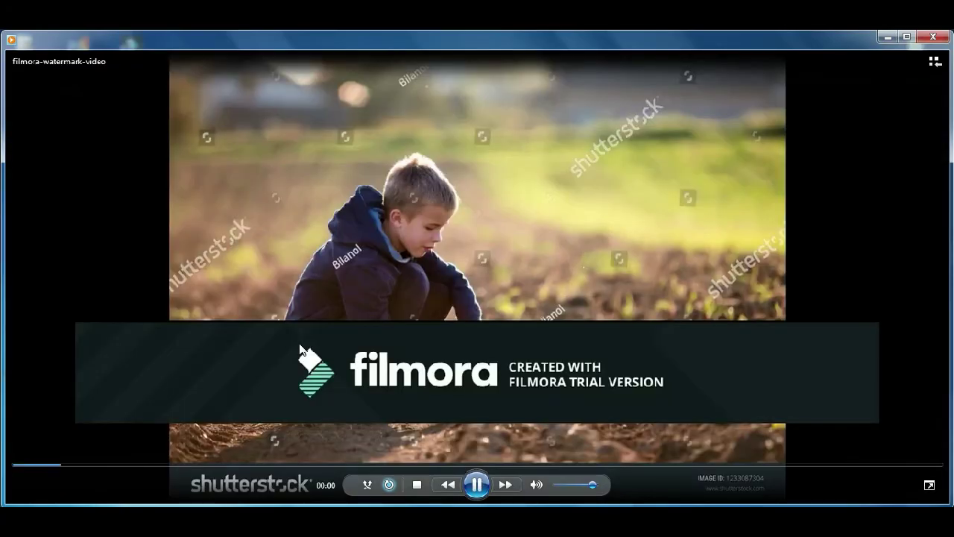
click(477, 484)
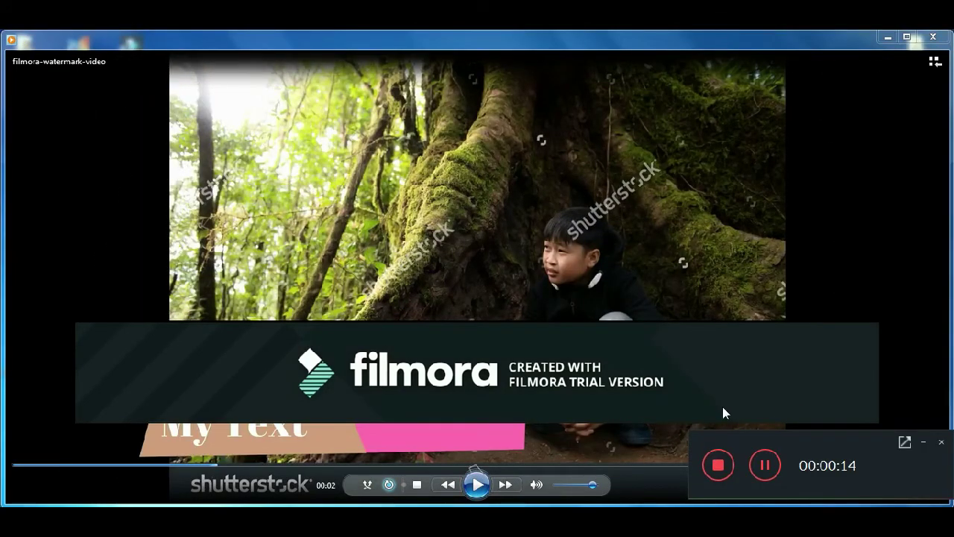
click(477, 485)
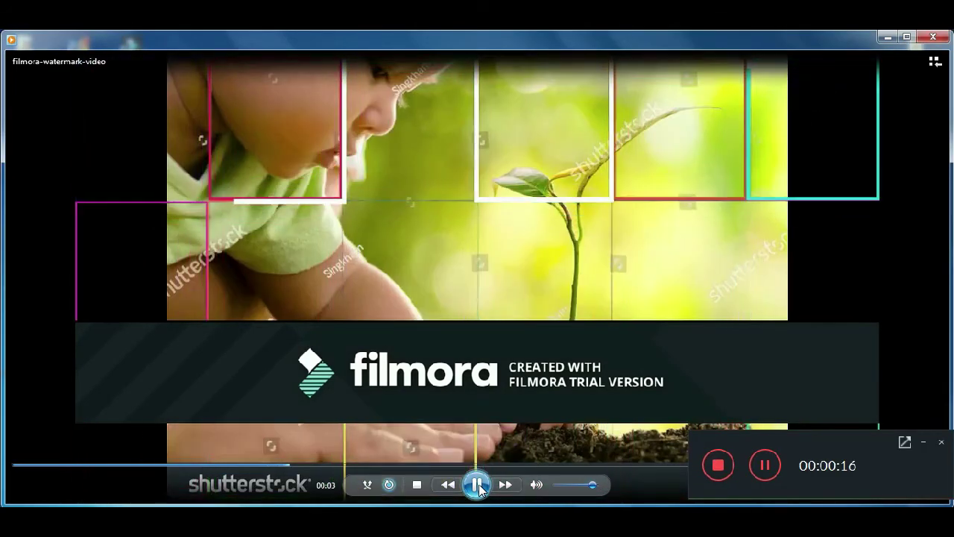
click(923, 442)
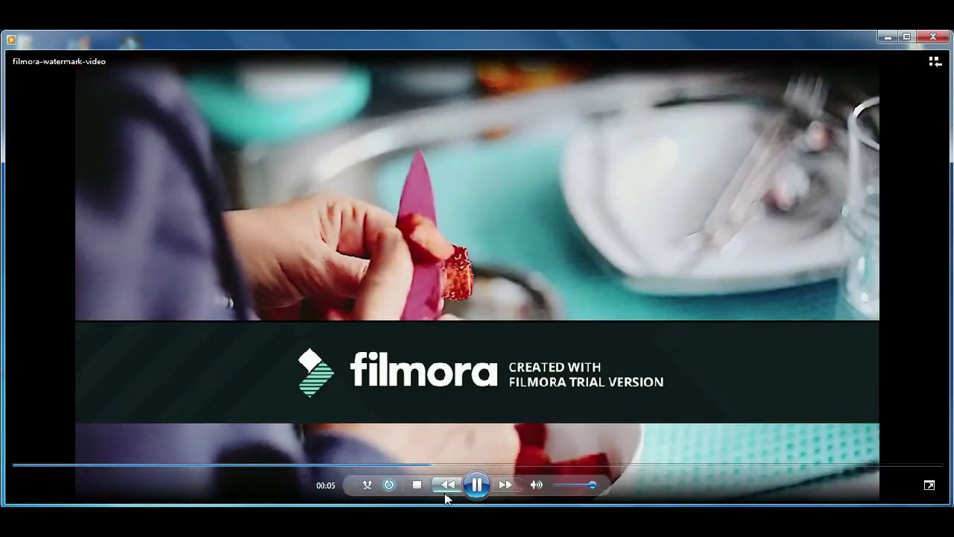